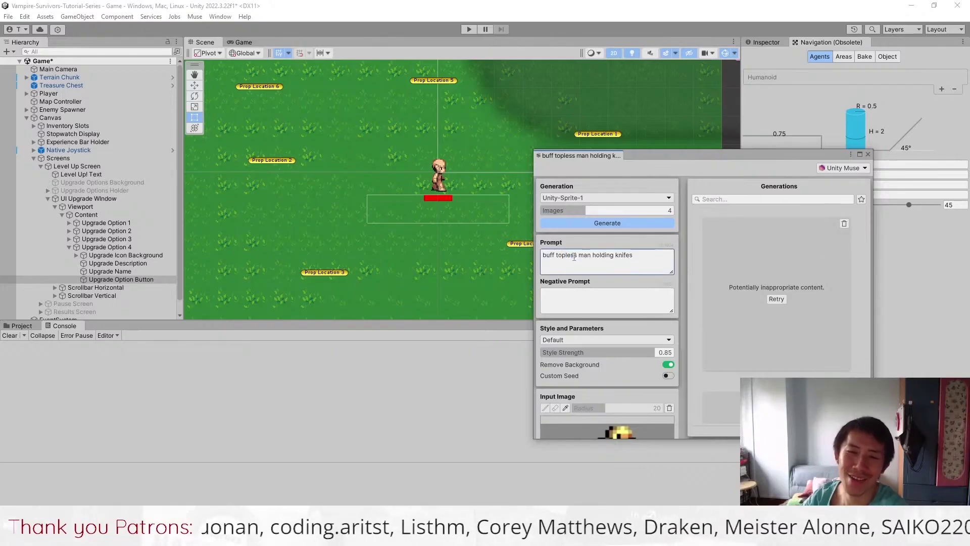
# Step: Remove 'topless' from the prompt and rewrite it as 'pixel art buff man holding knifes'
pyautogui.moveTo(557, 255); pyautogui.dragTo(569, 256)
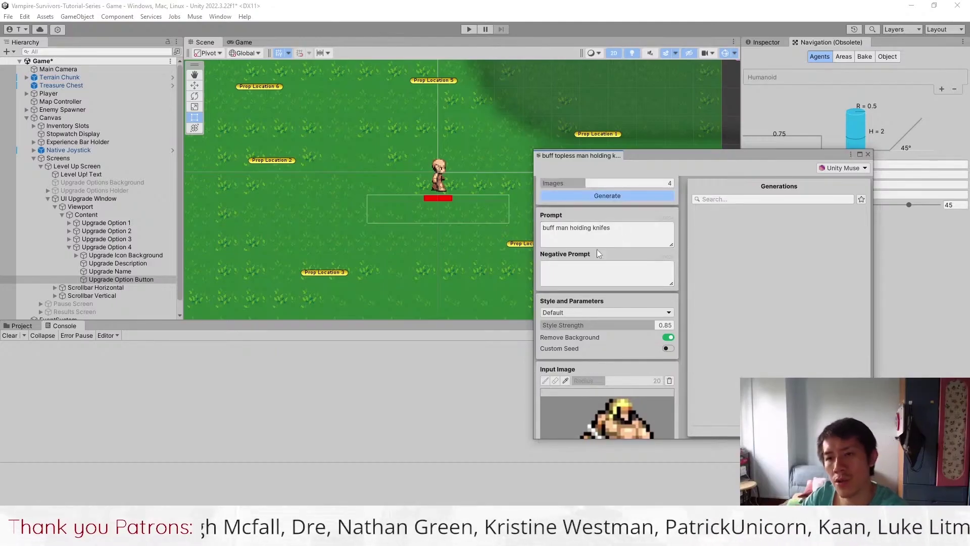
pyautogui.click(562, 231)
pyautogui.scroll(1, 617, 260)
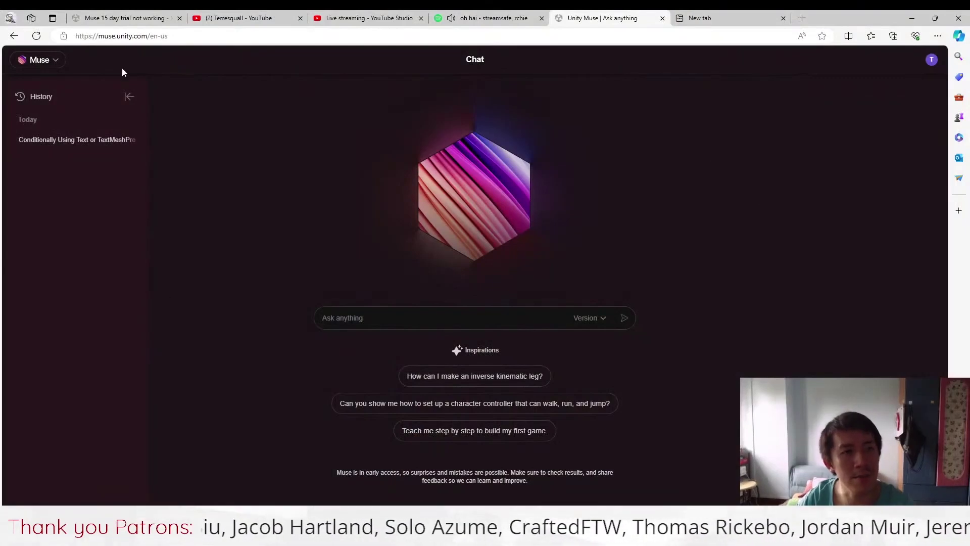
# Step: Browse the Muse capabilities list and view the Sprite capability page
pyautogui.click(932, 61)
pyautogui.click(41, 89)
pyautogui.click(42, 60)
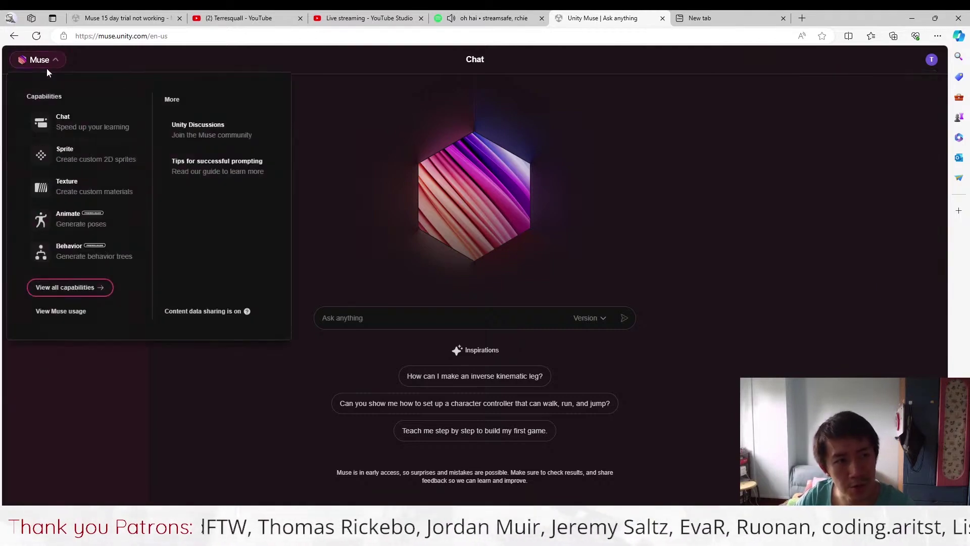
pyautogui.click(82, 157)
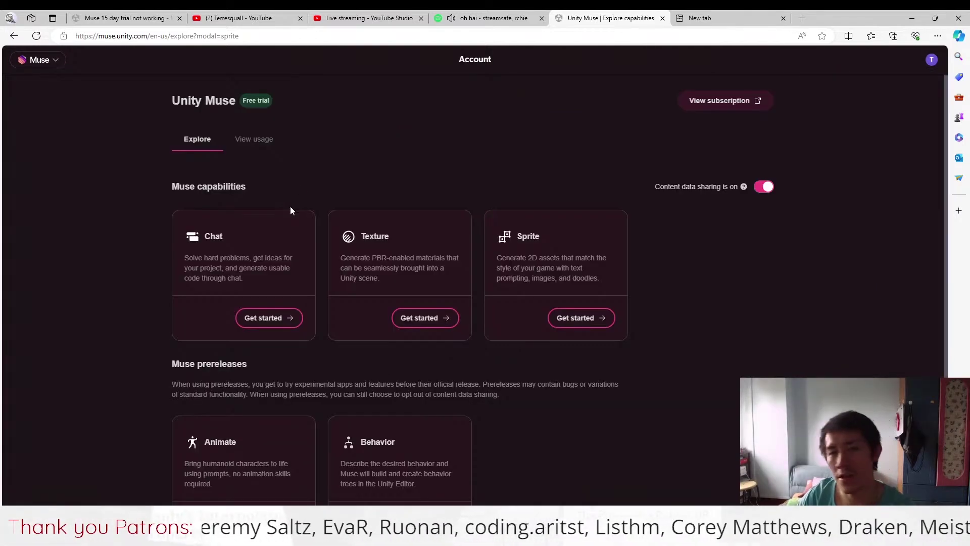
pyautogui.click(79, 37)
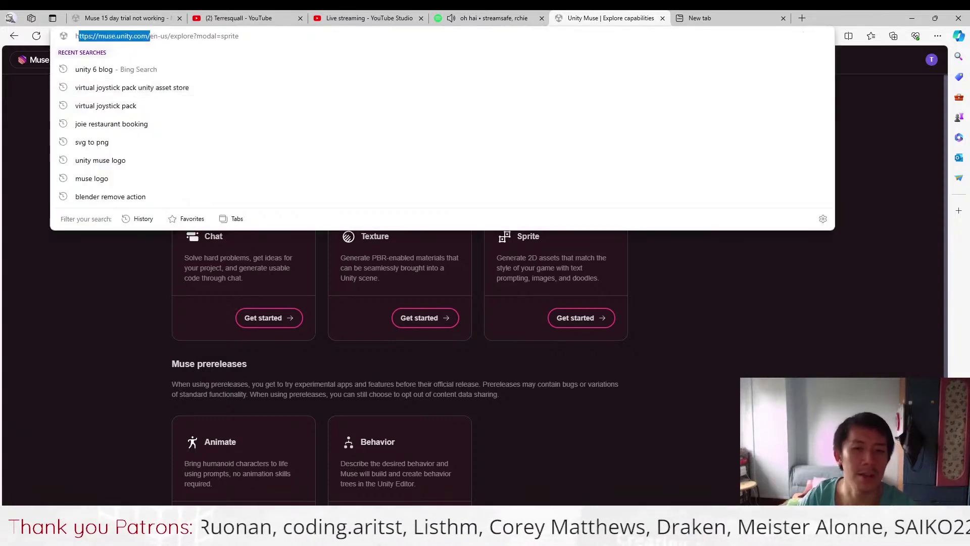
pyautogui.press('Escape')
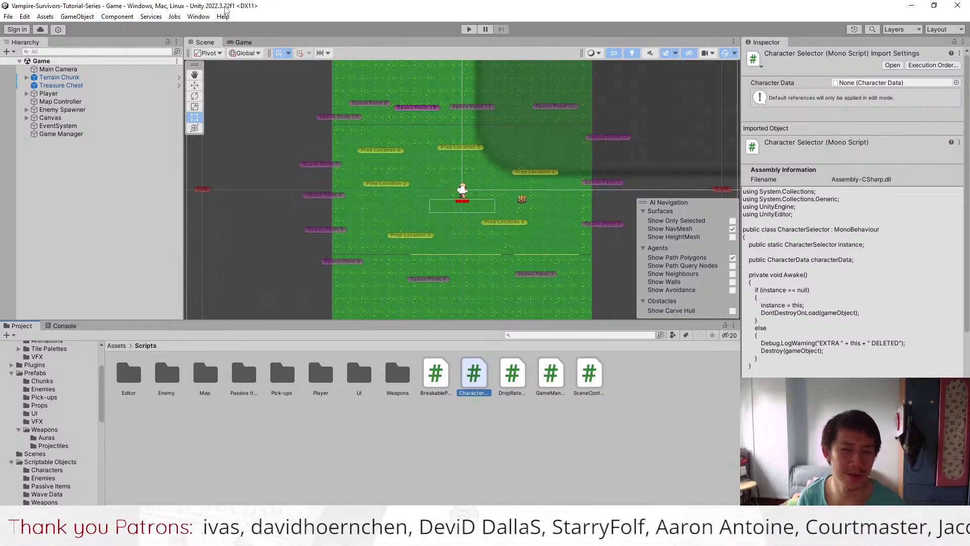
# Step: Visit the Muse Chat page, return to the Explore page, then open Unity's Window menu
pyautogui.hotkey('alt', 'Tab')
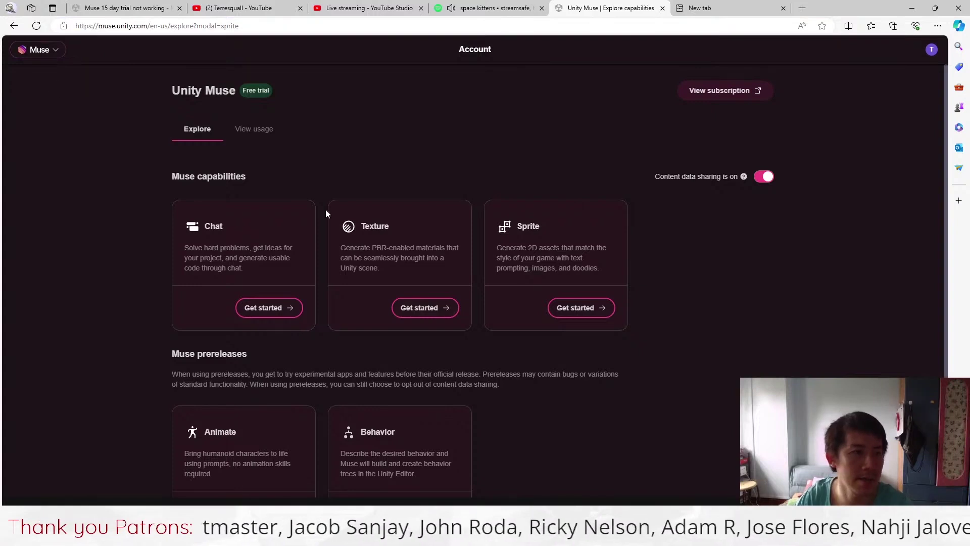
pyautogui.click(40, 50)
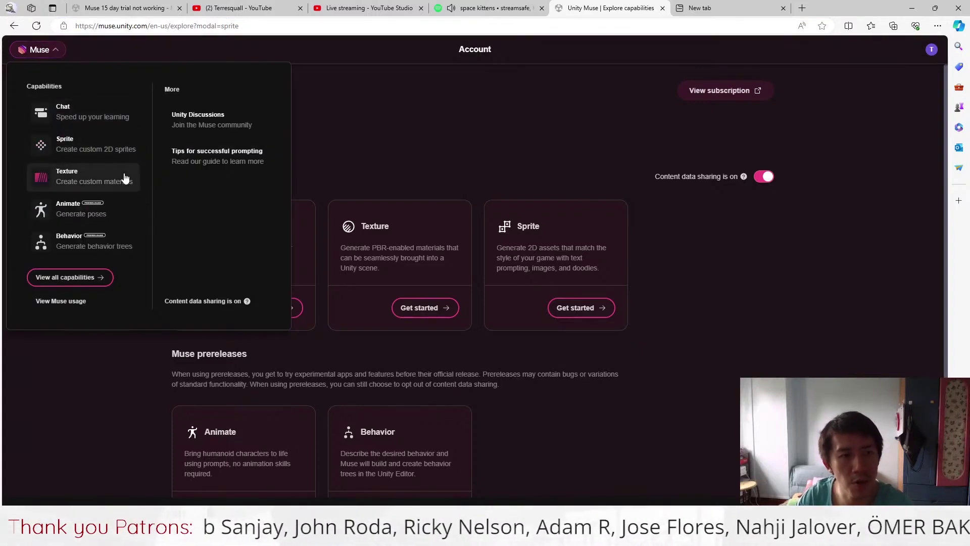
pyautogui.click(106, 124)
pyautogui.click(39, 49)
pyautogui.hotkey('alt', 'Left')
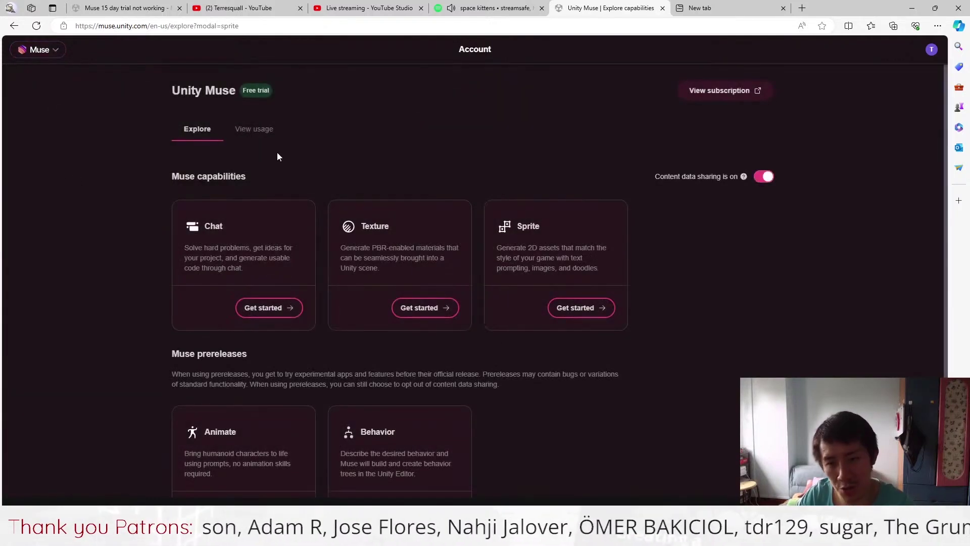
pyautogui.click(42, 52)
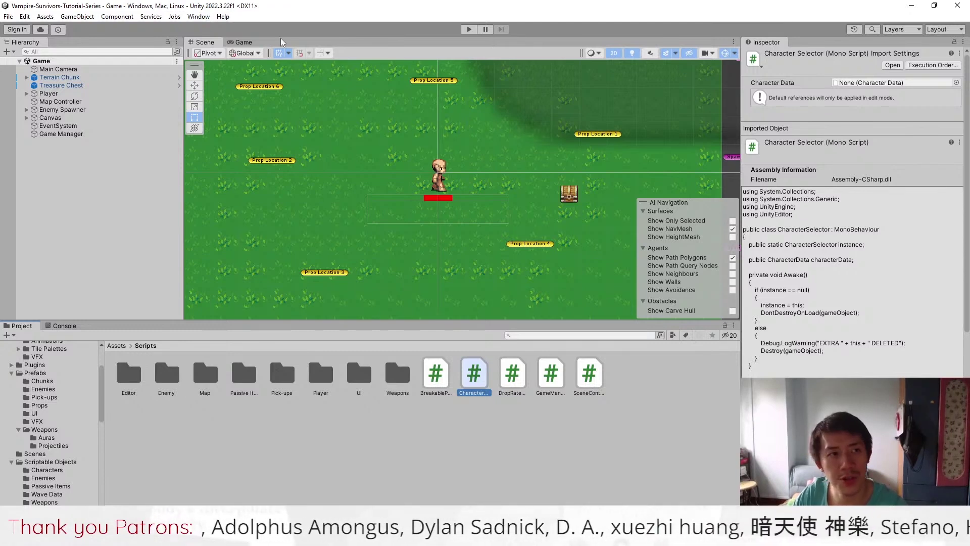
pyautogui.click(212, 18)
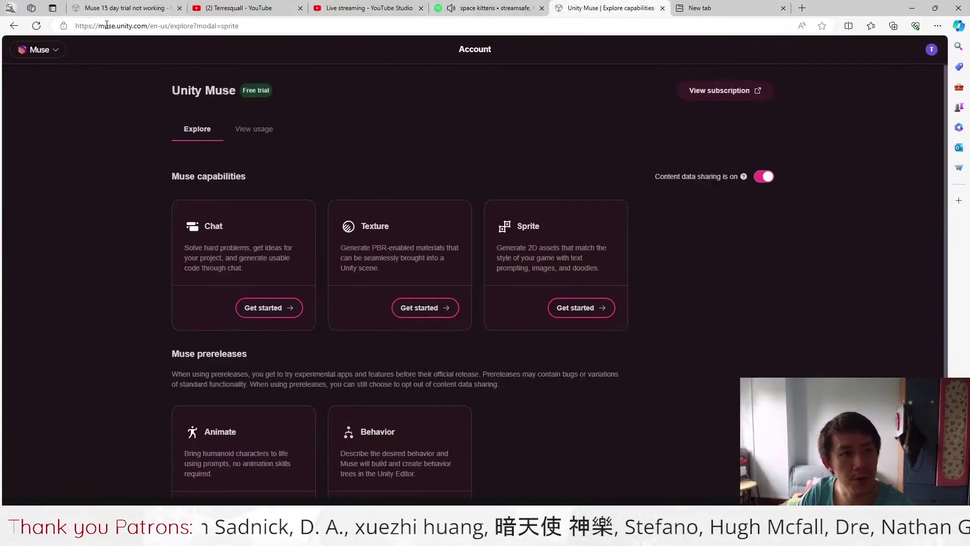
# Step: Read the Chat Get started instructions, then check the Chat page's supported Unity versions
pyautogui.click(262, 308)
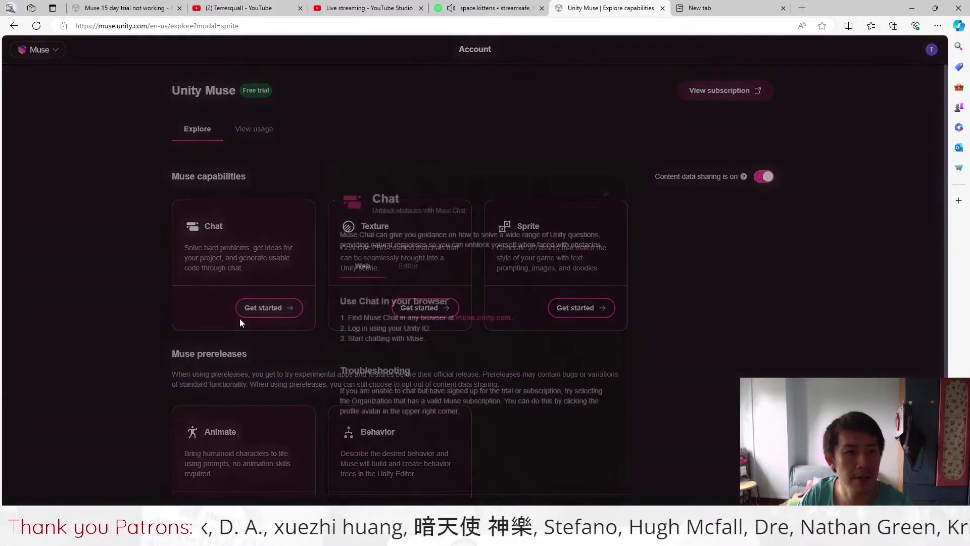
pyautogui.click(605, 119)
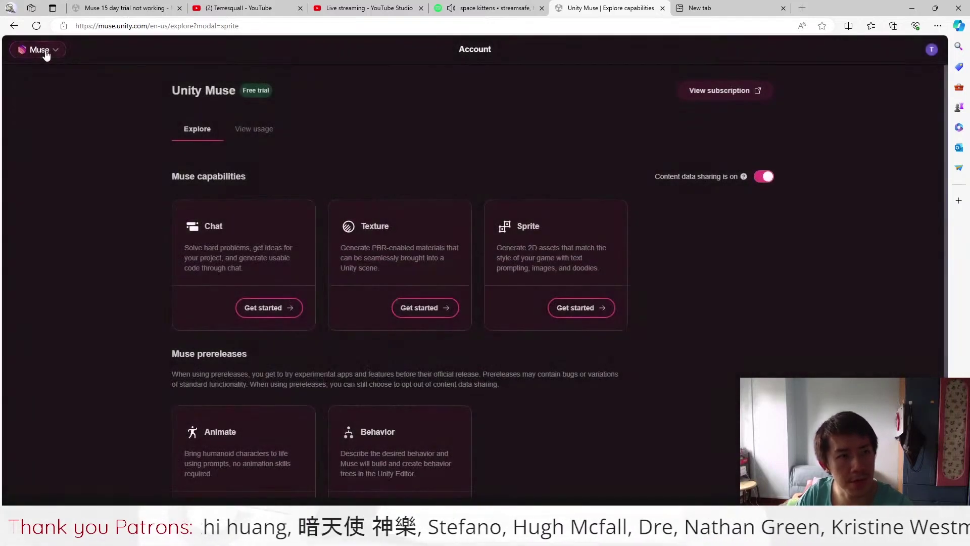
pyautogui.click(46, 50)
pyautogui.click(65, 110)
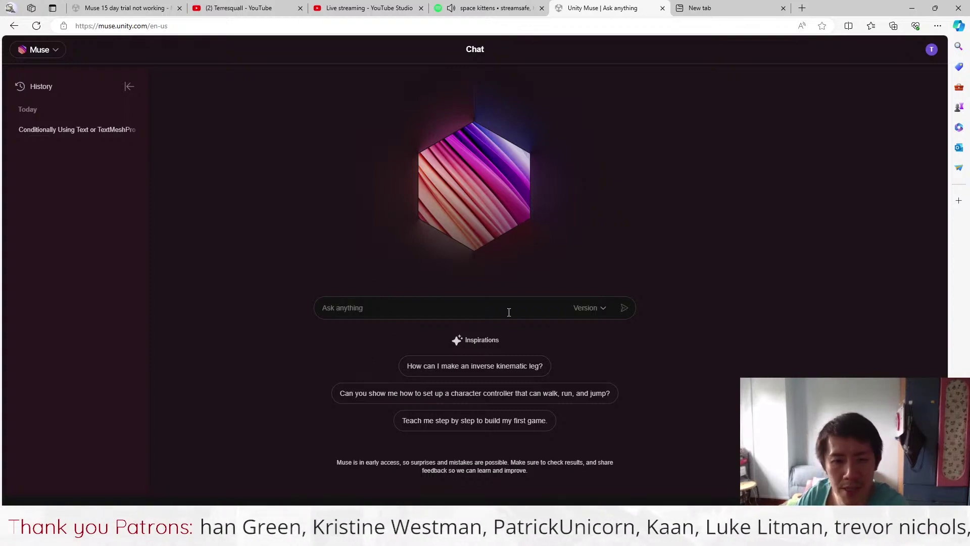
pyautogui.click(589, 307)
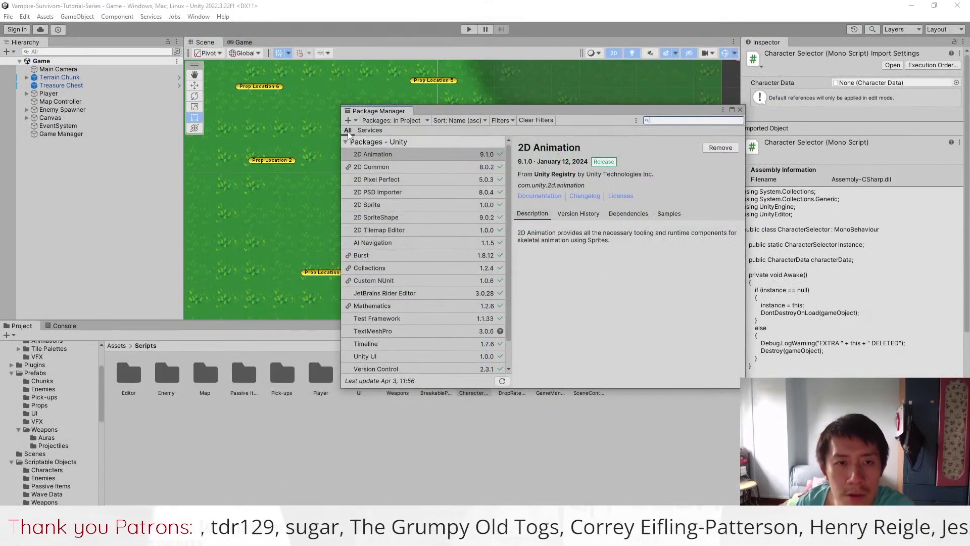
# Step: Add the com.unity.muse.sprite package by name in Package Manager
pyautogui.click(392, 120)
pyautogui.click(350, 120)
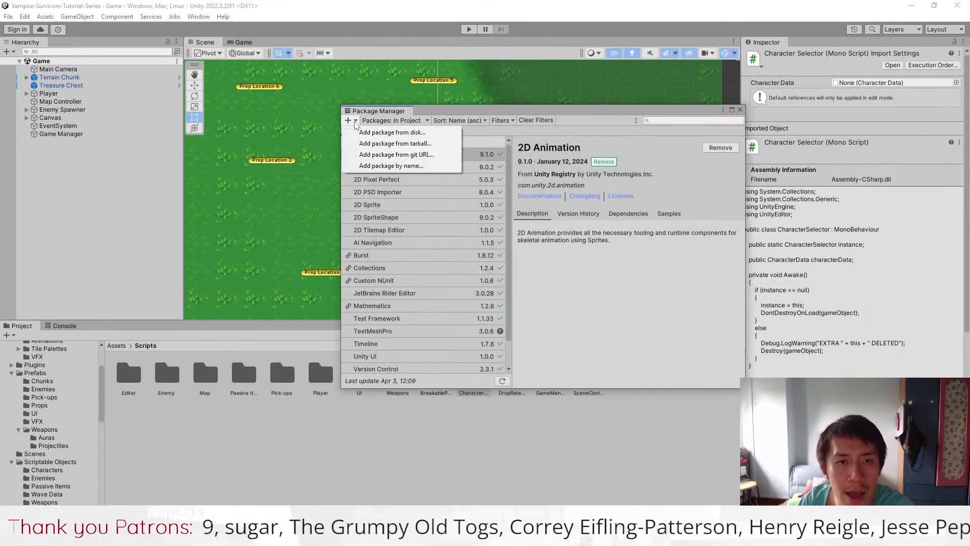
pyautogui.click(371, 169)
pyautogui.hotkey('alt', 'Tab')
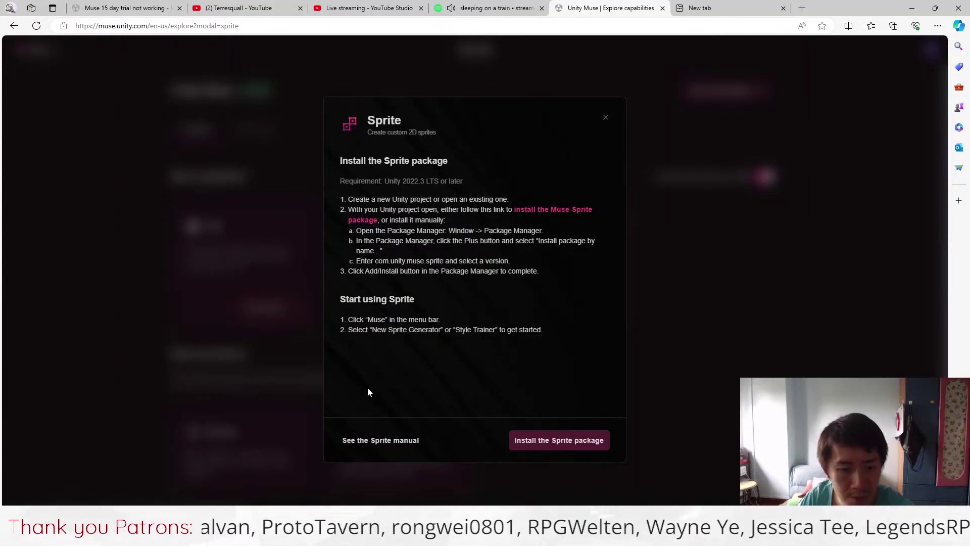
pyautogui.hotkey('alt', 'Tab')
pyautogui.hotkey('ctrl', 'v')
pyautogui.press('Return')
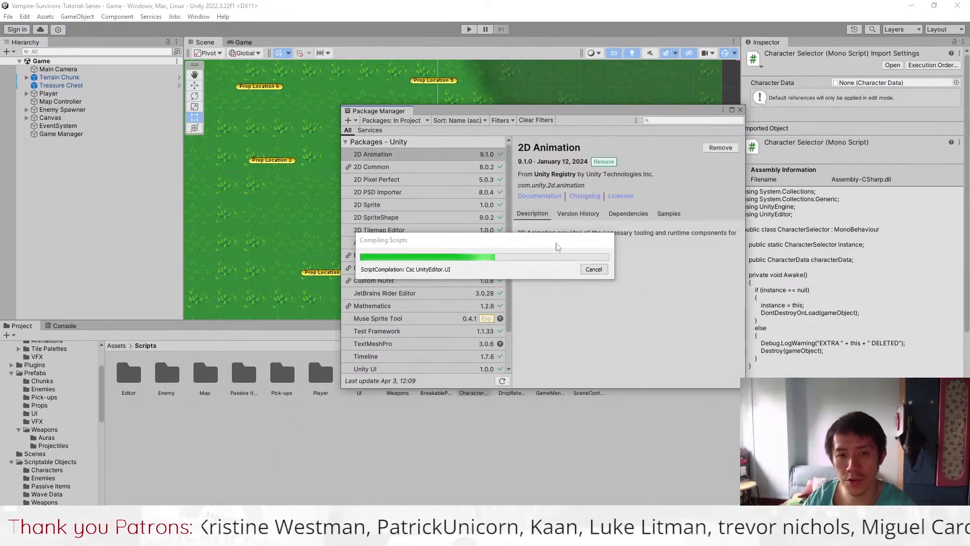
pyautogui.click(209, 477)
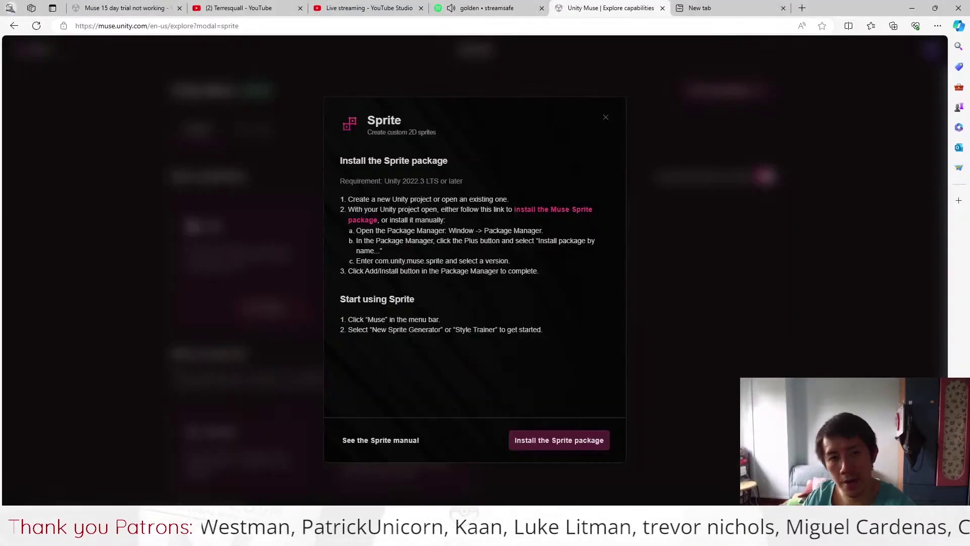
# Step: Open the Sprite Get started guide from the Muse Explore page
pyautogui.click(606, 119)
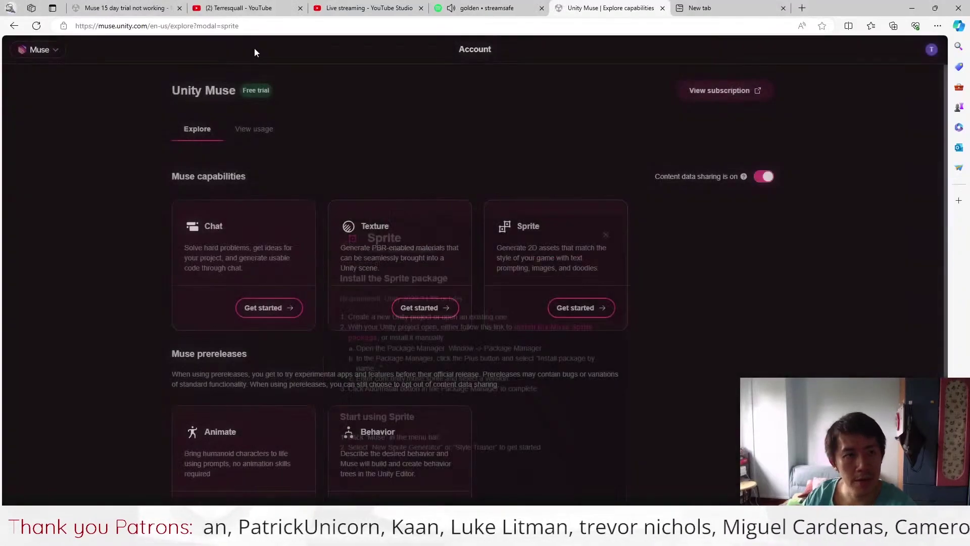
pyautogui.click(38, 52)
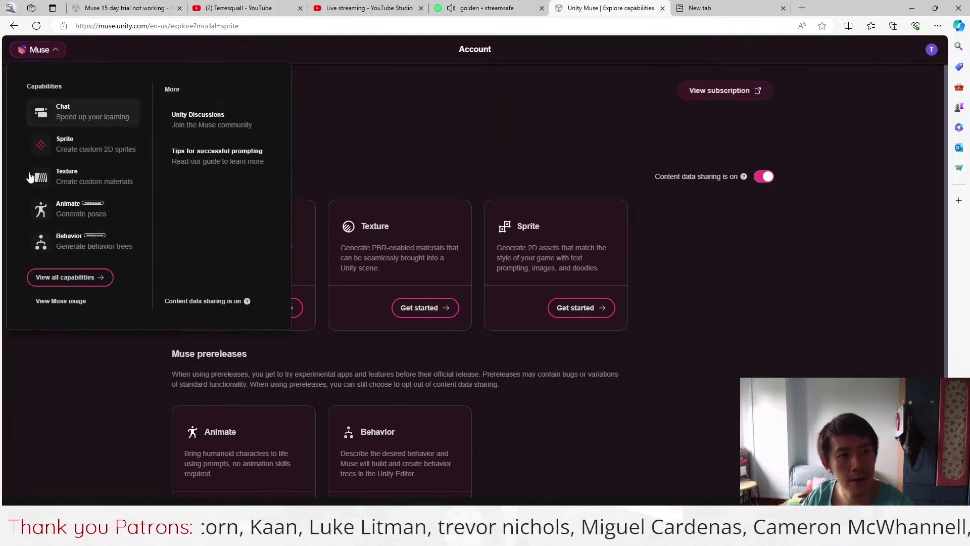
pyautogui.click(423, 154)
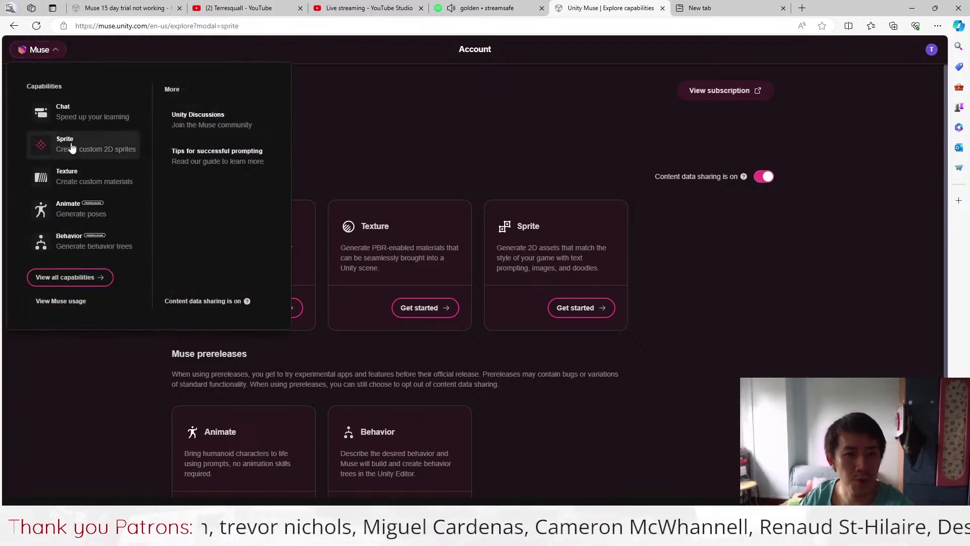
pyautogui.click(565, 310)
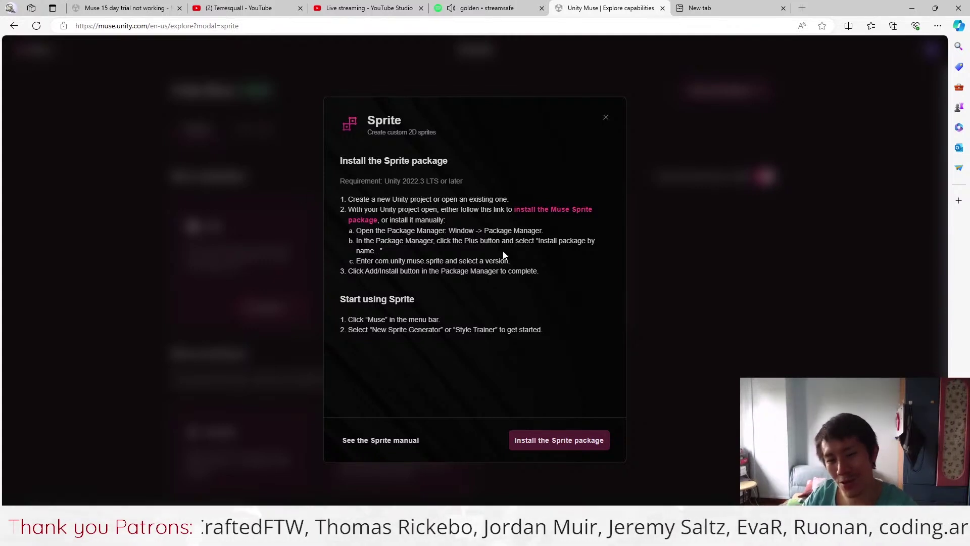
# Step: Launch the Sprite package install, decline opening Unity, and select the package name in the docs
pyautogui.click(549, 440)
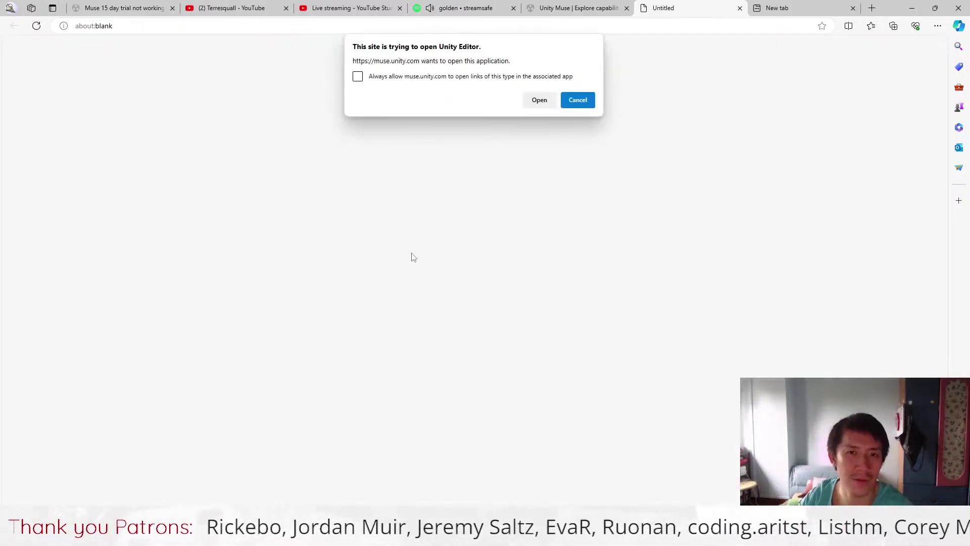
pyautogui.click(612, 100)
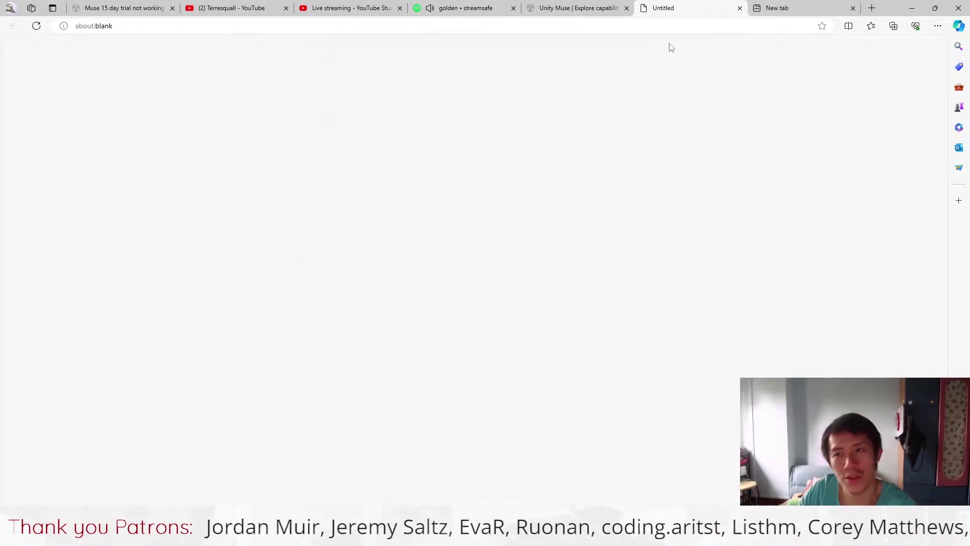
pyautogui.click(740, 8)
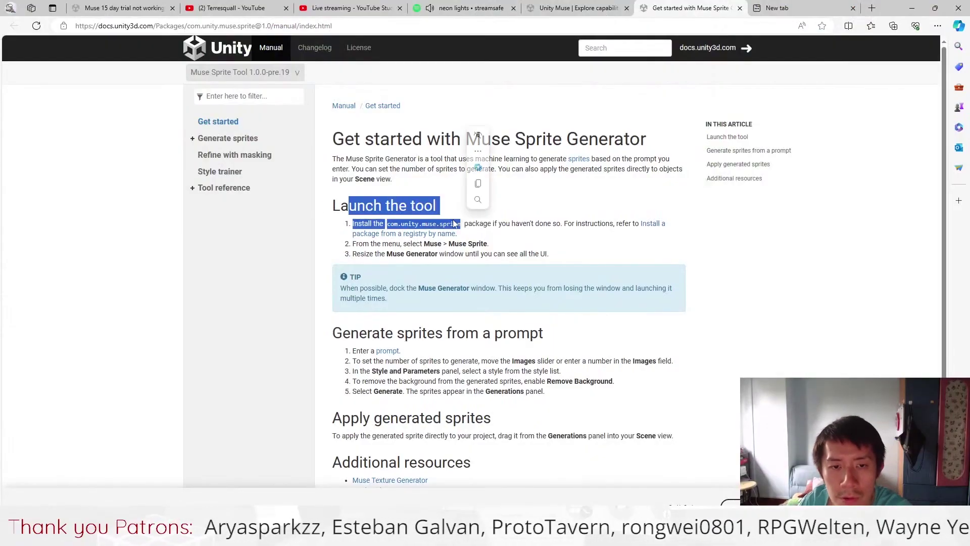
pyautogui.moveTo(398, 224); pyautogui.dragTo(460, 225)
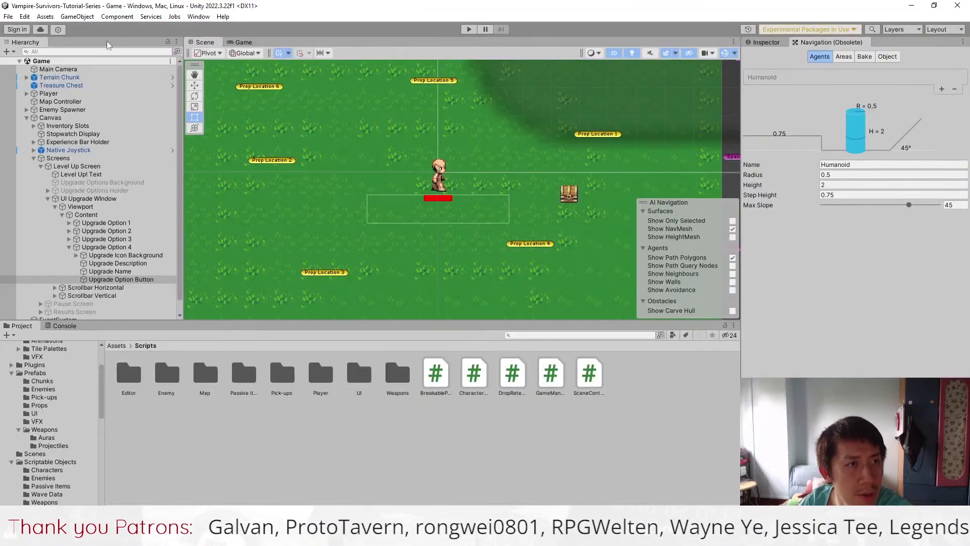
pyautogui.click(198, 16)
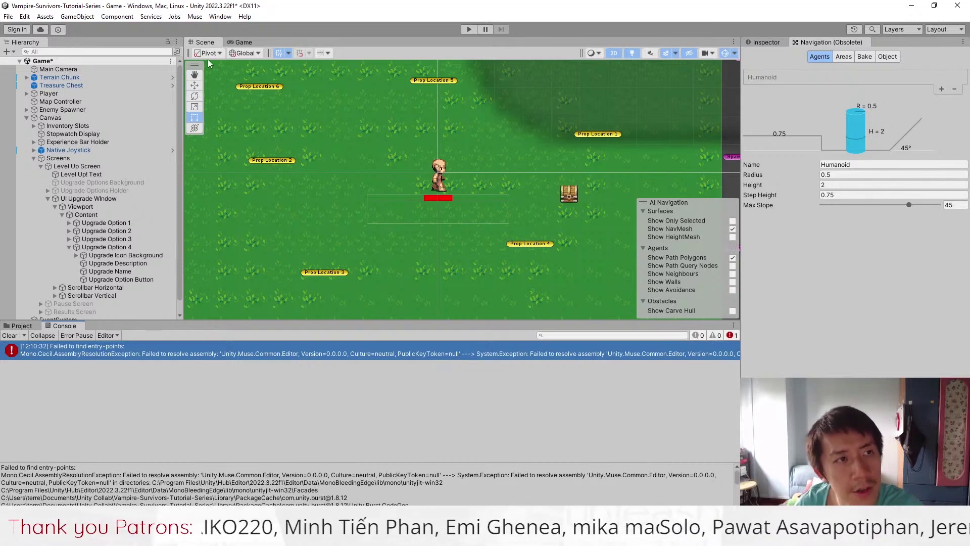
# Step: Create a New Sprite Generator from the Muse menu and move its window off the player sprite
pyautogui.click(195, 18)
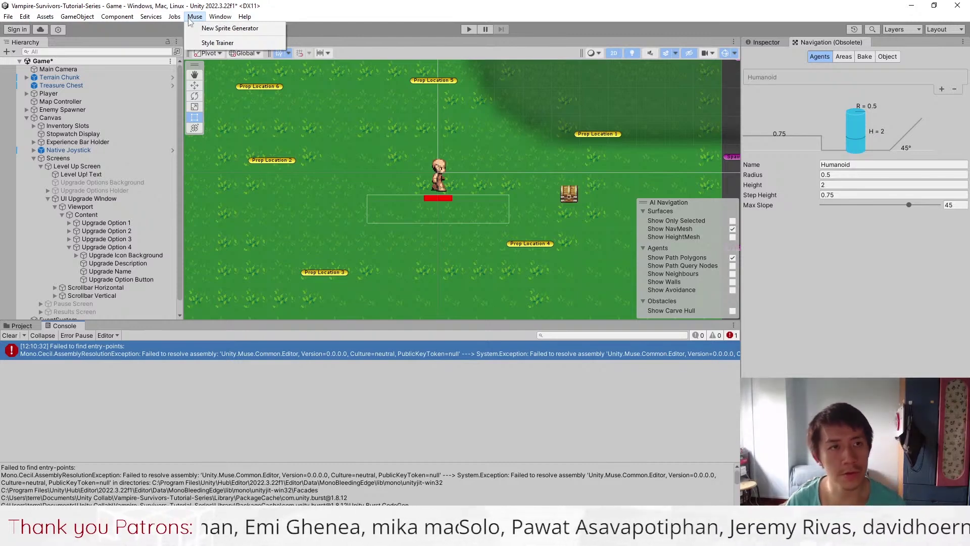
pyautogui.moveTo(194, 17)
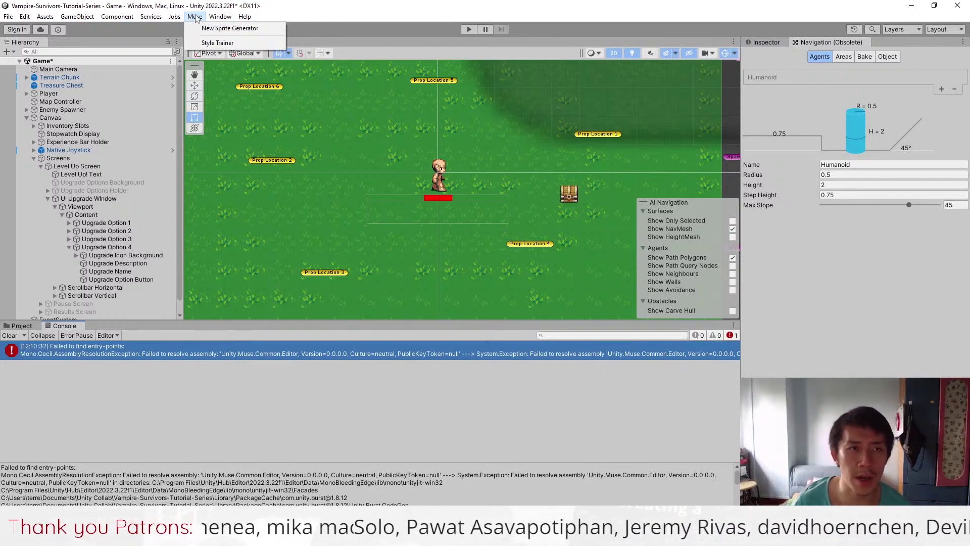
pyautogui.click(220, 17)
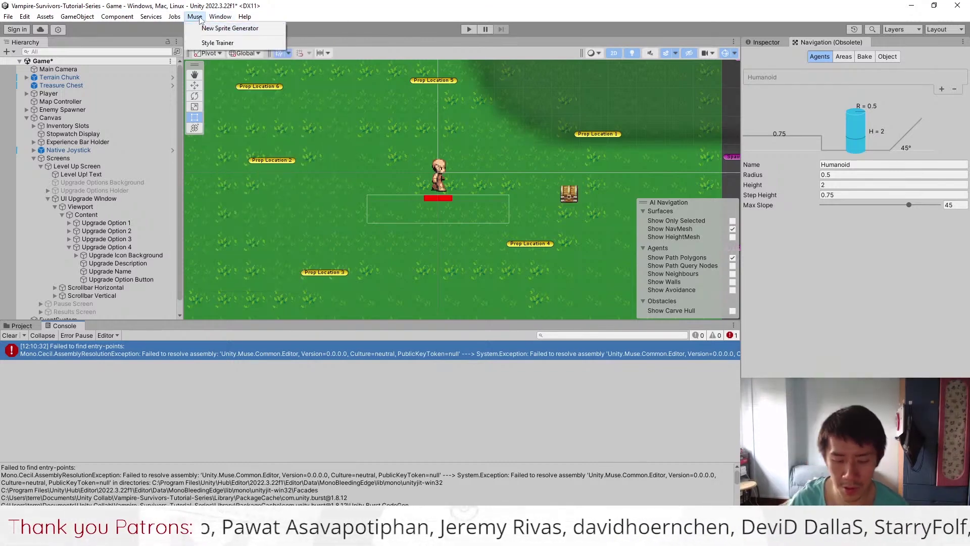
pyautogui.click(291, 163)
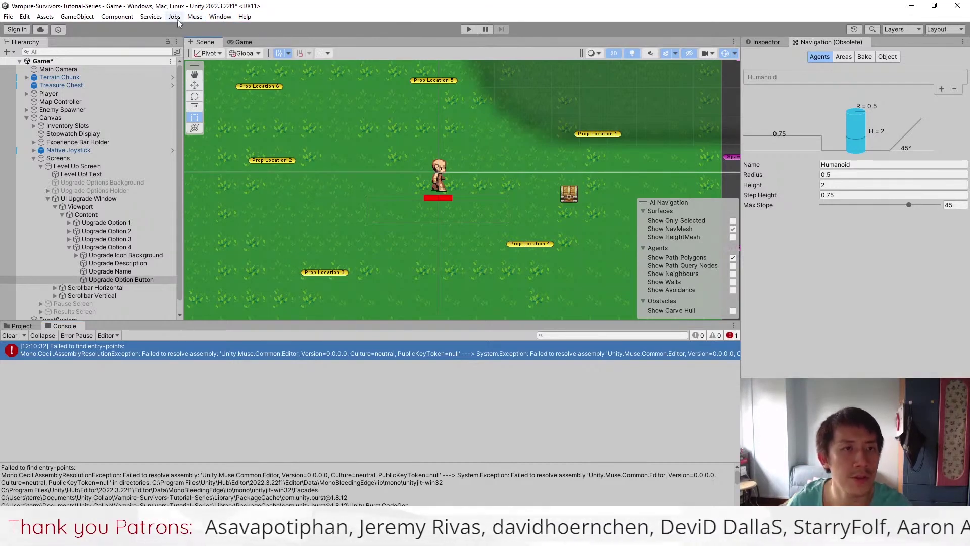
pyautogui.click(195, 17)
pyautogui.click(202, 30)
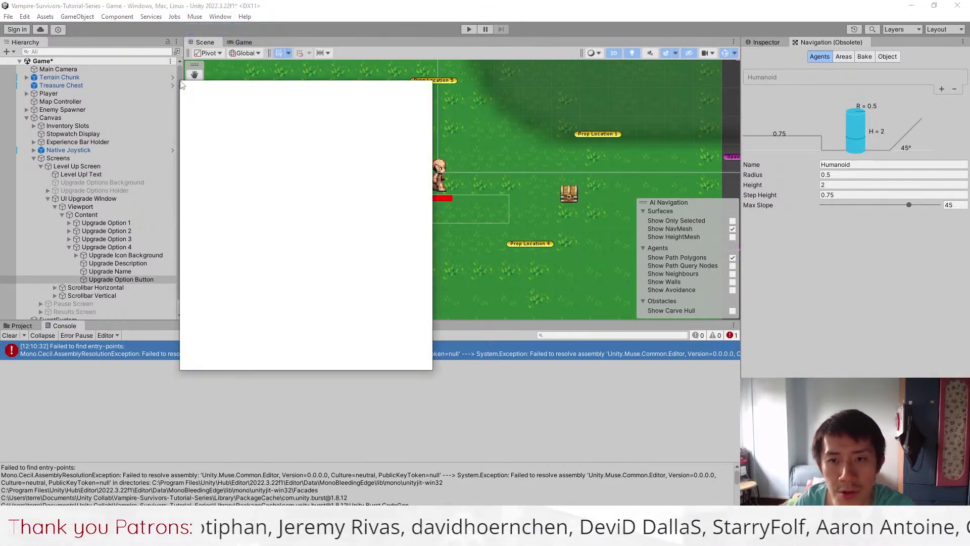
pyautogui.moveTo(309, 87); pyautogui.dragTo(550, 91)
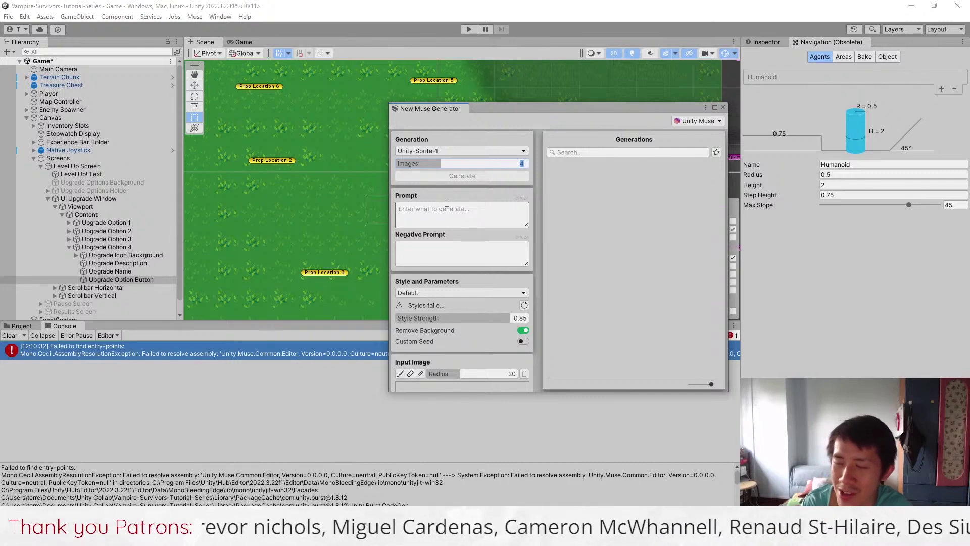
pyautogui.moveTo(471, 109); pyautogui.dragTo(615, 155)
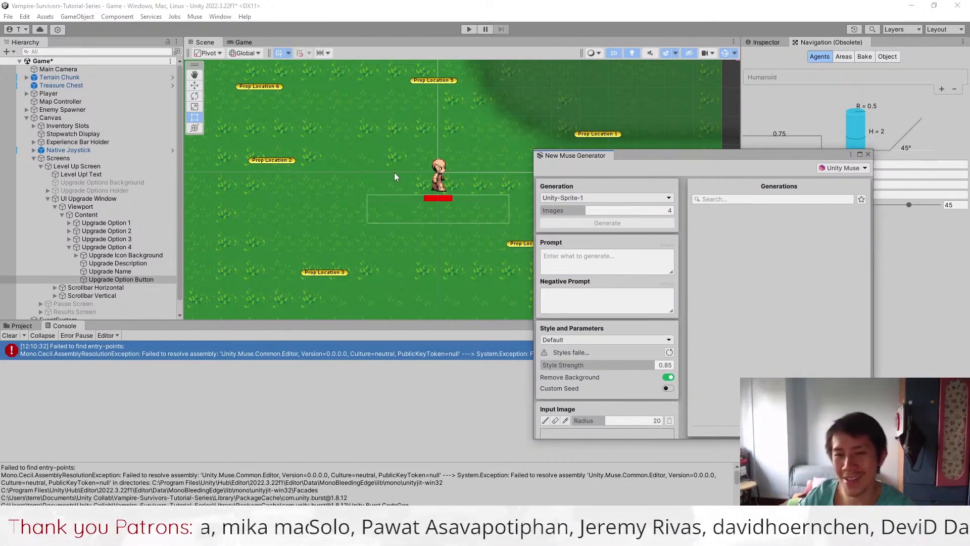
# Step: Enter the prompt 'buff topless man holding knifes', keep the Default style, and clear the Console
pyautogui.click(595, 261)
pyautogui.write('topless man')
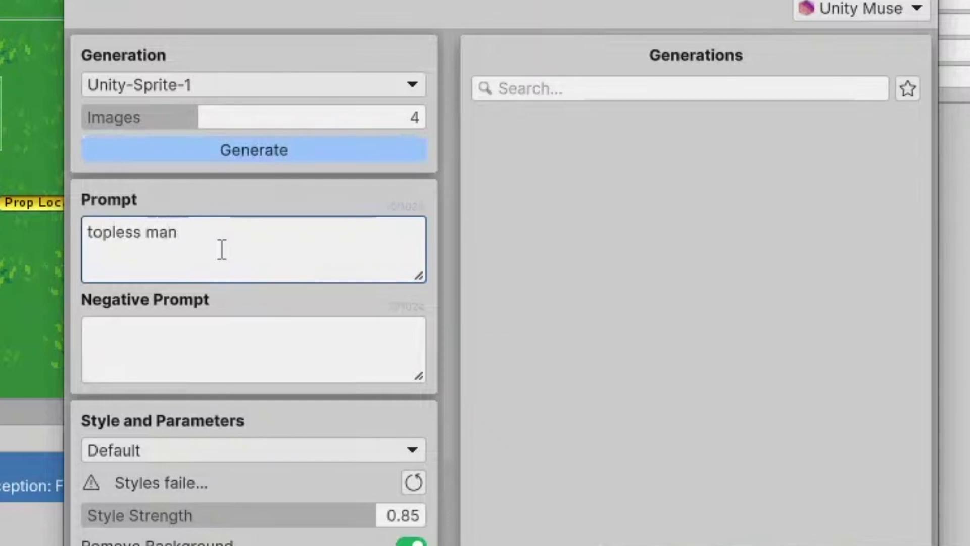
pyautogui.press('Home')
pyautogui.write('buff tople')
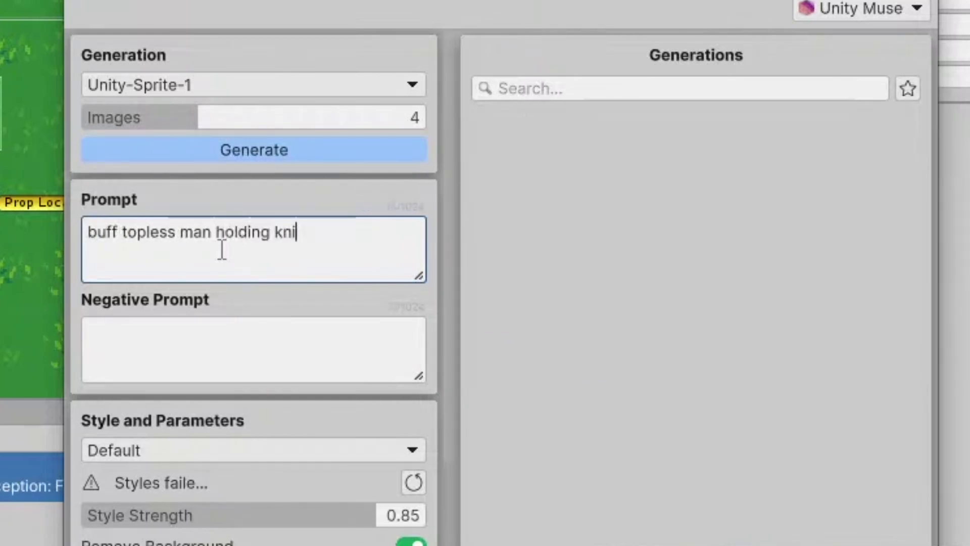
pyautogui.write('s')
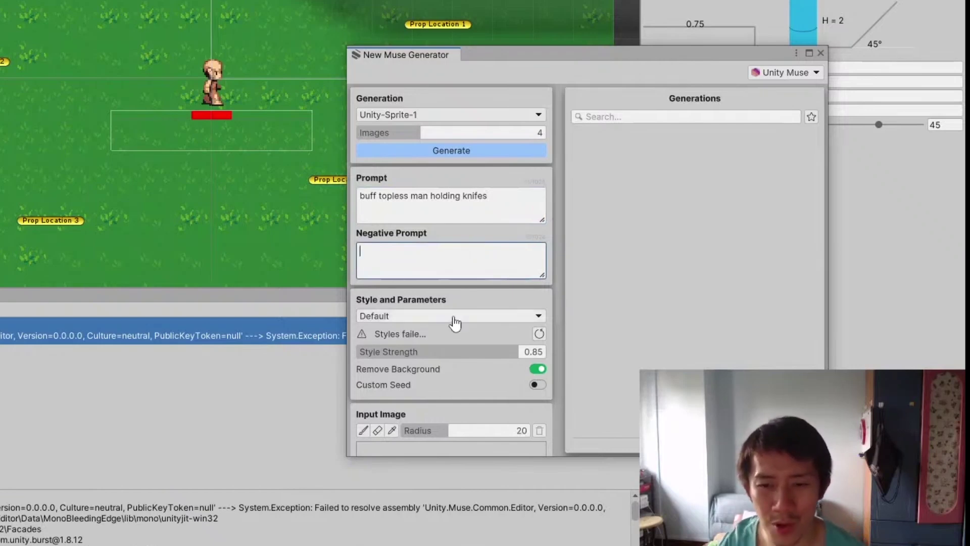
pyautogui.click(455, 317)
pyautogui.click(409, 338)
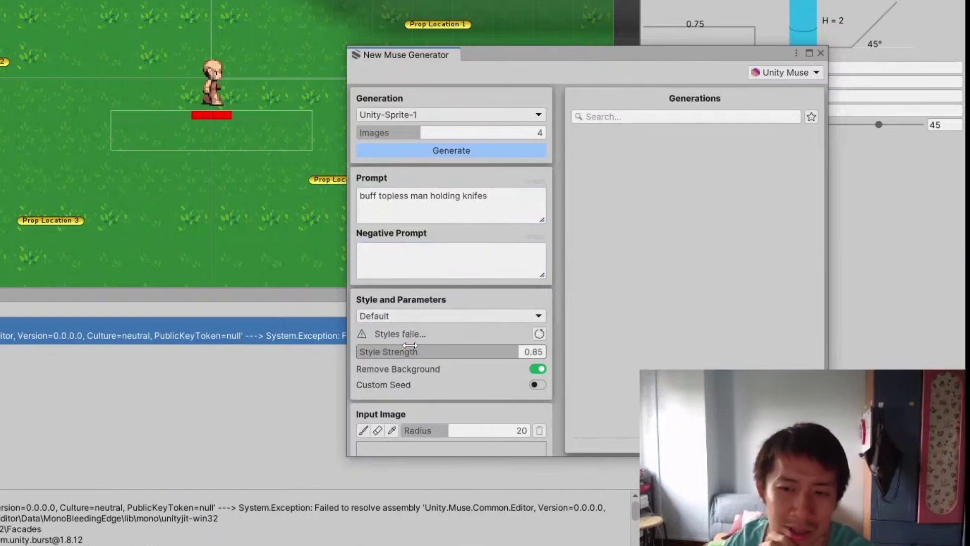
pyautogui.click(10, 337)
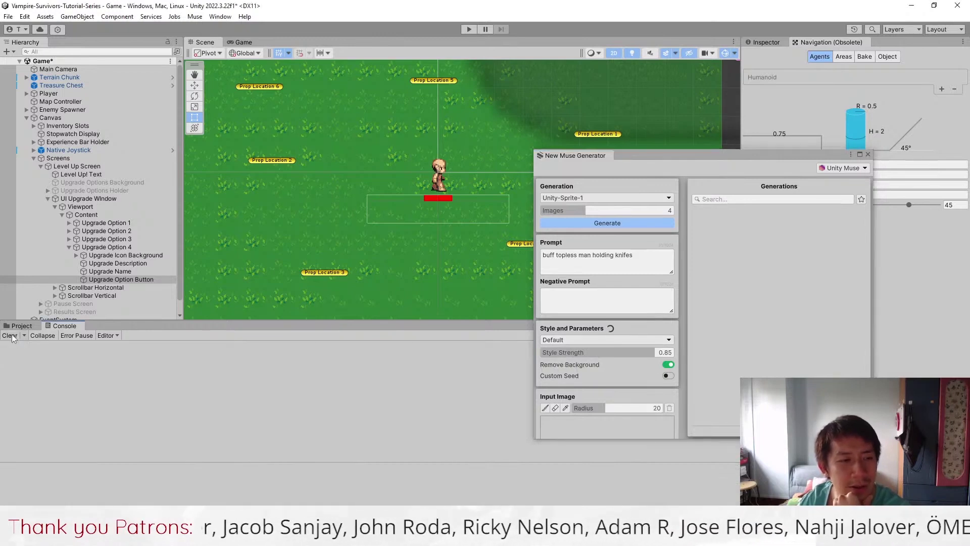
pyautogui.scroll(-3, 598, 386)
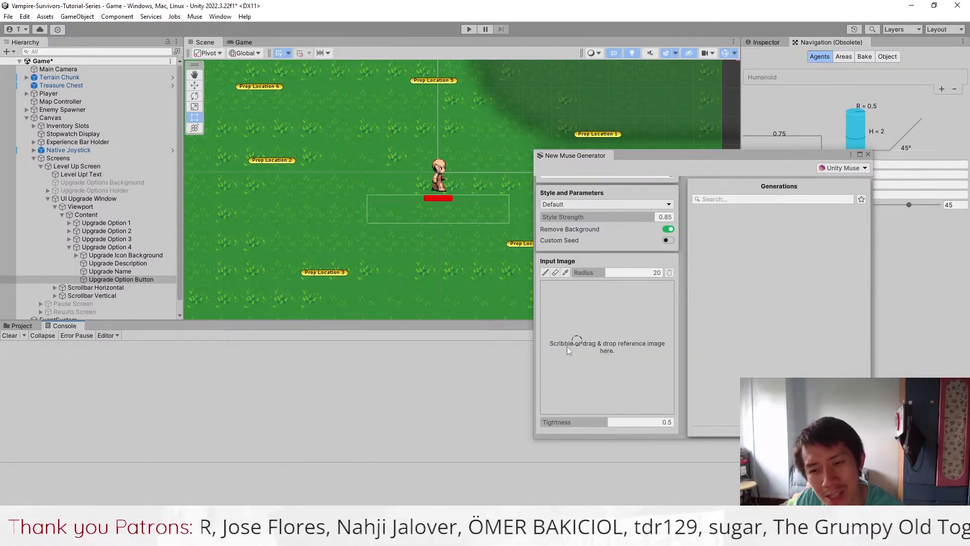
pyautogui.scroll(3, 567, 368)
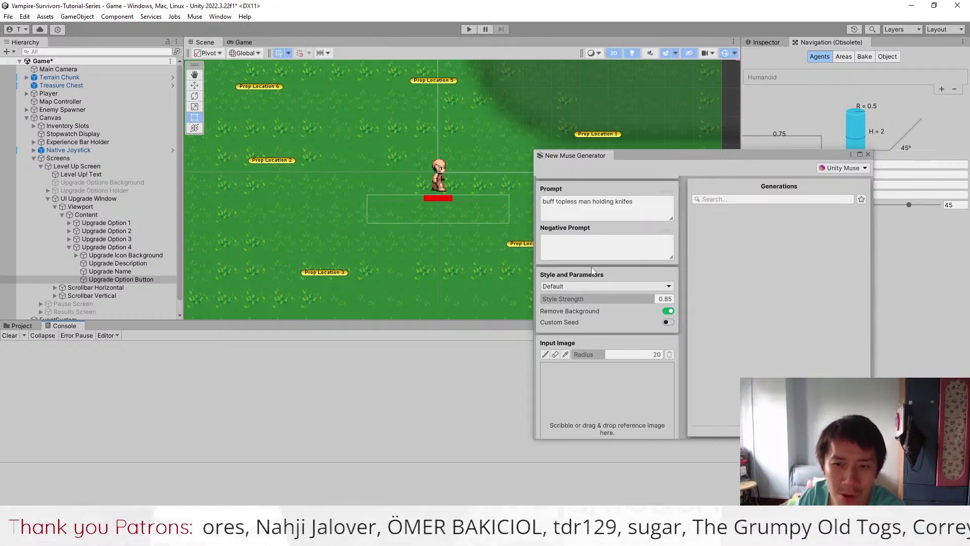
pyautogui.scroll(1, 597, 267)
pyautogui.moveTo(633, 229); pyautogui.dragTo(554, 233)
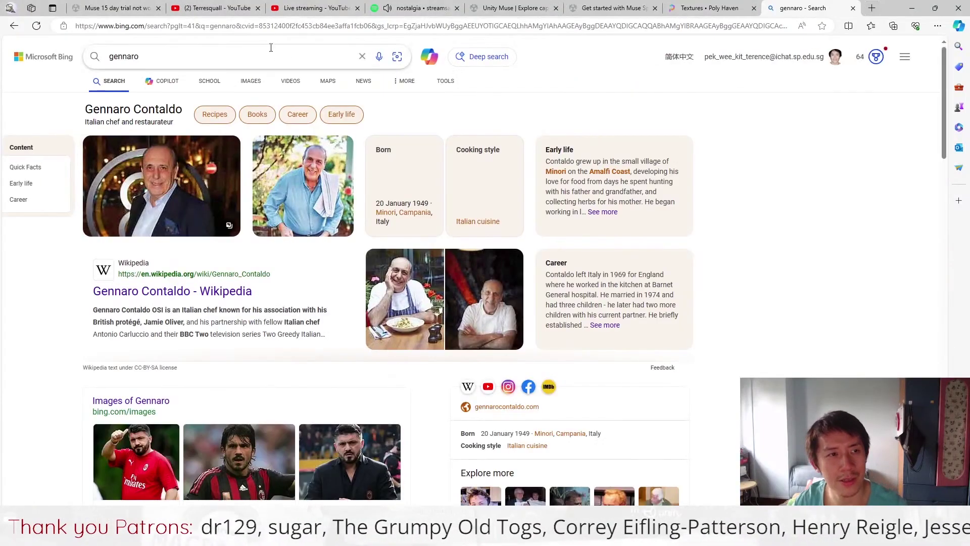
# Step: Search 'gennaro vampire survivors', open Gennaro Belpaese's wiki portrait, and open it in Paint
pyautogui.click(244, 57)
pyautogui.write('vamp')
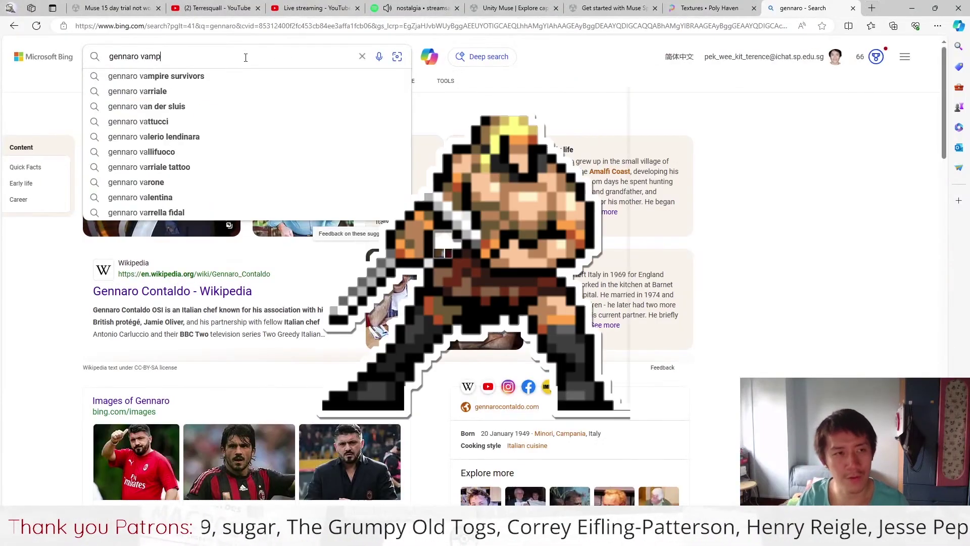
pyautogui.write('ire survivors')
pyautogui.press('Return')
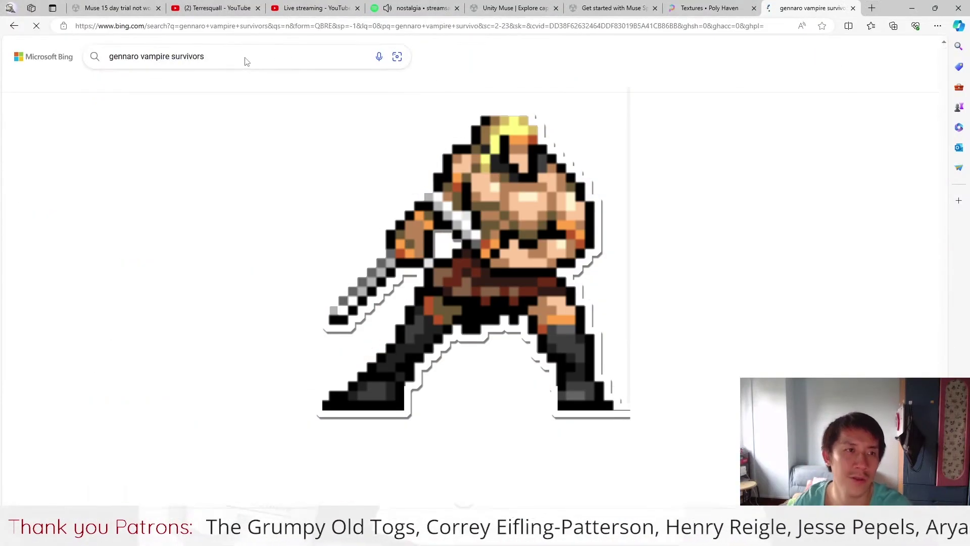
pyautogui.click(220, 173)
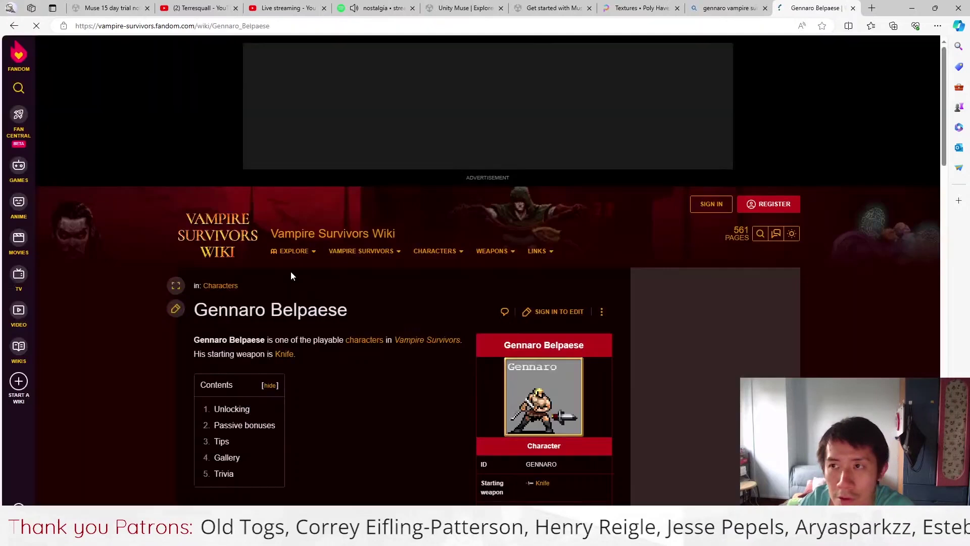
pyautogui.click(540, 397)
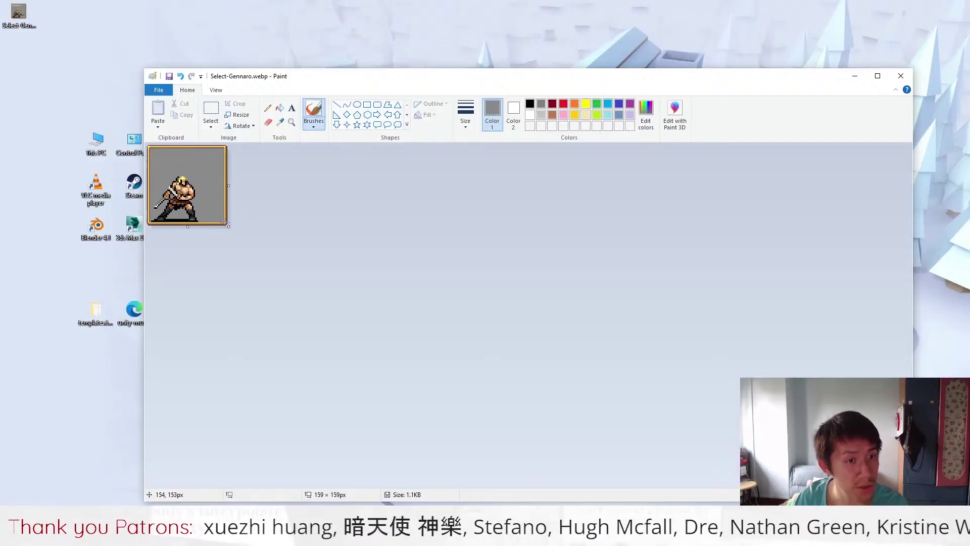
pyautogui.moveTo(228, 227); pyautogui.dragTo(191, 173)
# Step: Shift the whole Gennaro image up-left in Paint and commit the selection
pyautogui.hotkey('ctrl', 'a')
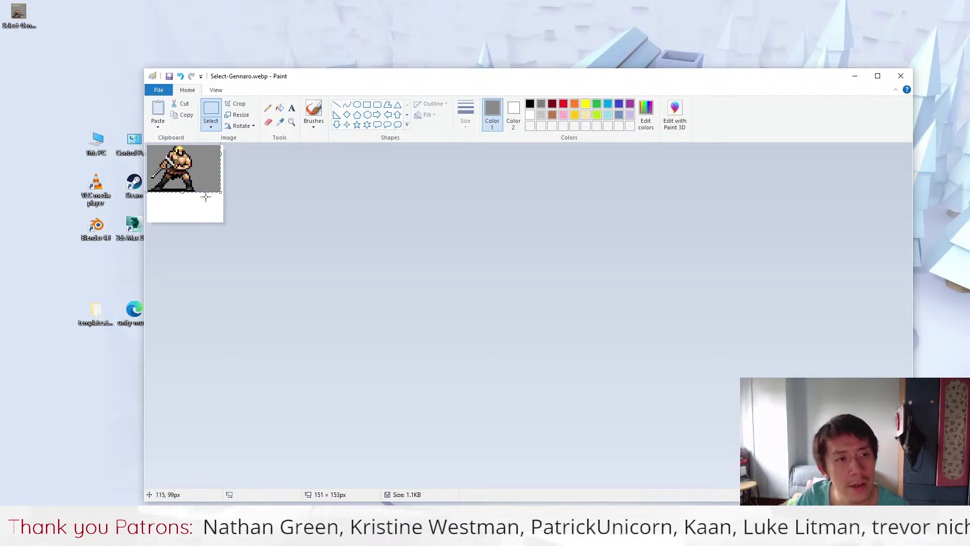
pyautogui.click(224, 224)
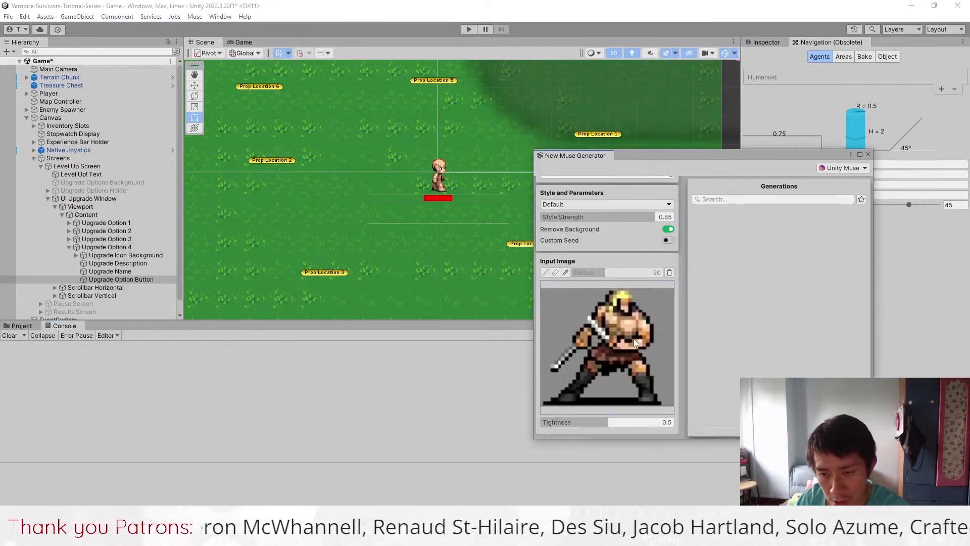
pyautogui.scroll(5, 635, 340)
pyautogui.click(607, 223)
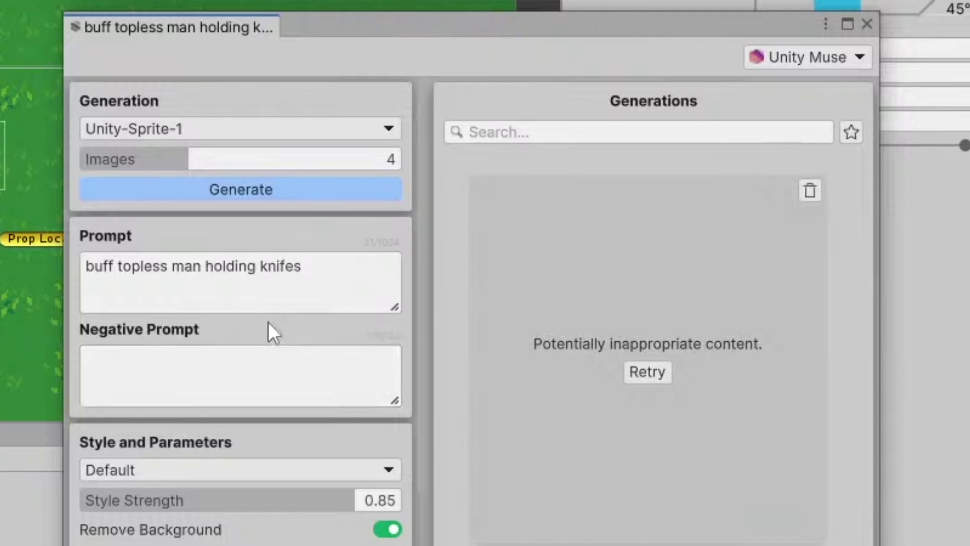
# Step: Select 'top' in the prompt to remove it, leaving 'buff man holding knifes'
pyautogui.moveTo(557, 255); pyautogui.dragTo(569, 255)
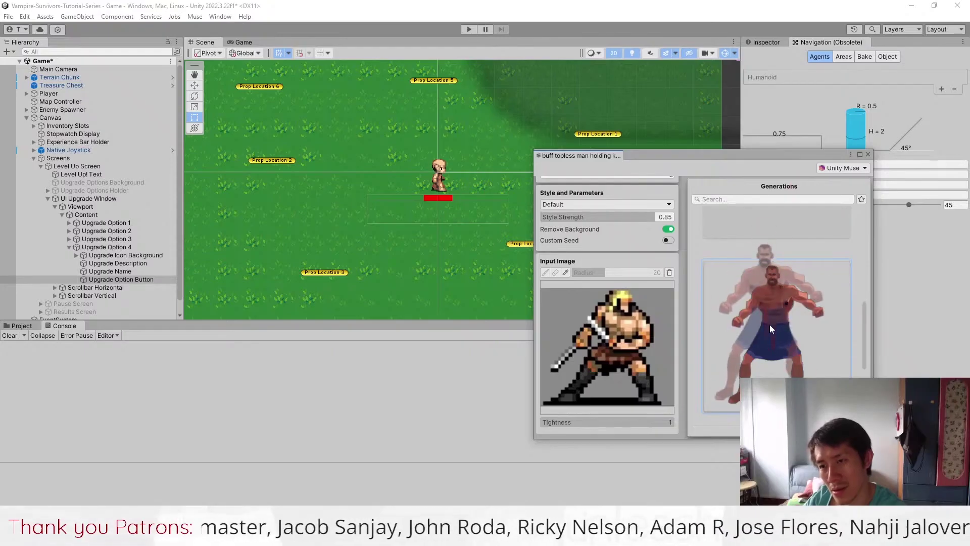
pyautogui.scroll(-1, 772, 330)
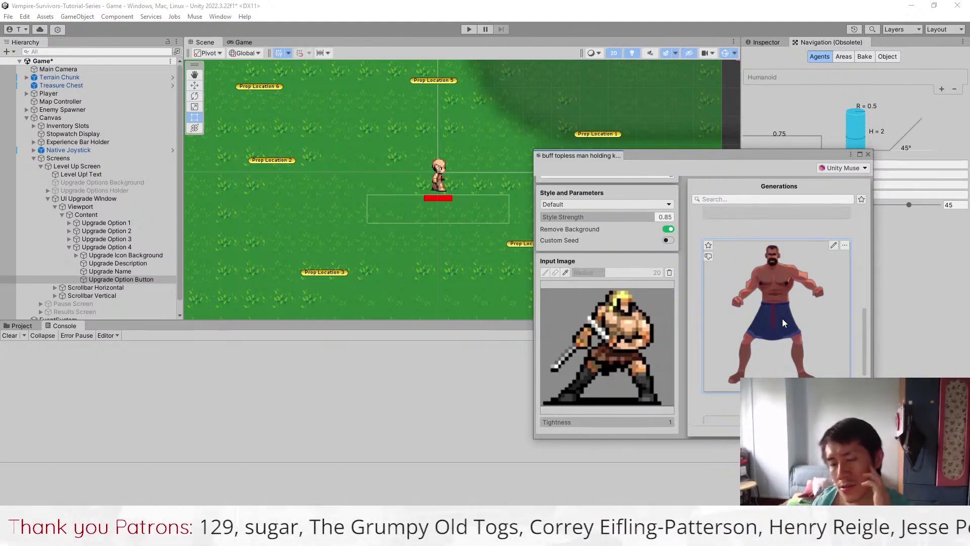
pyautogui.scroll(-3, 795, 312)
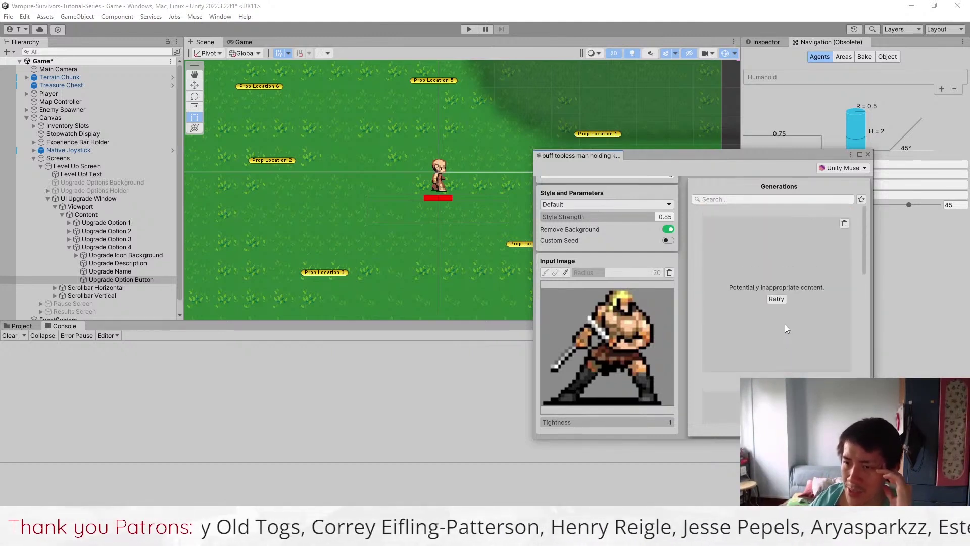
pyautogui.click(777, 301)
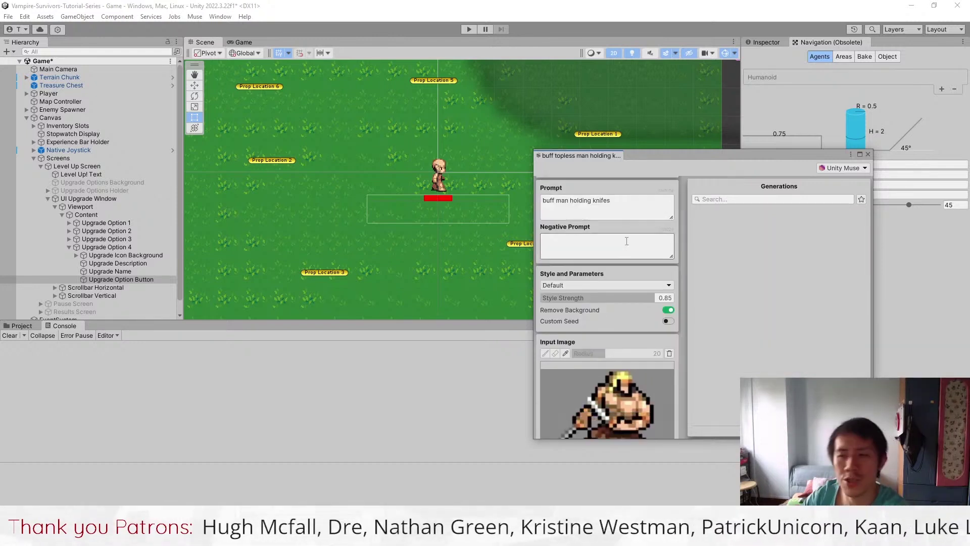
pyautogui.tripleClick(607, 230)
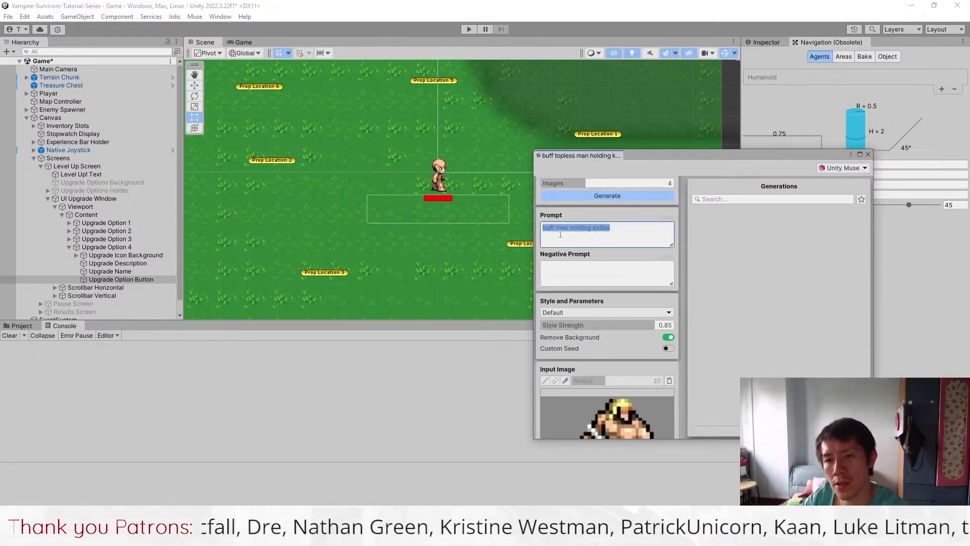
pyautogui.scroll(1, 603, 259)
pyautogui.click(559, 257)
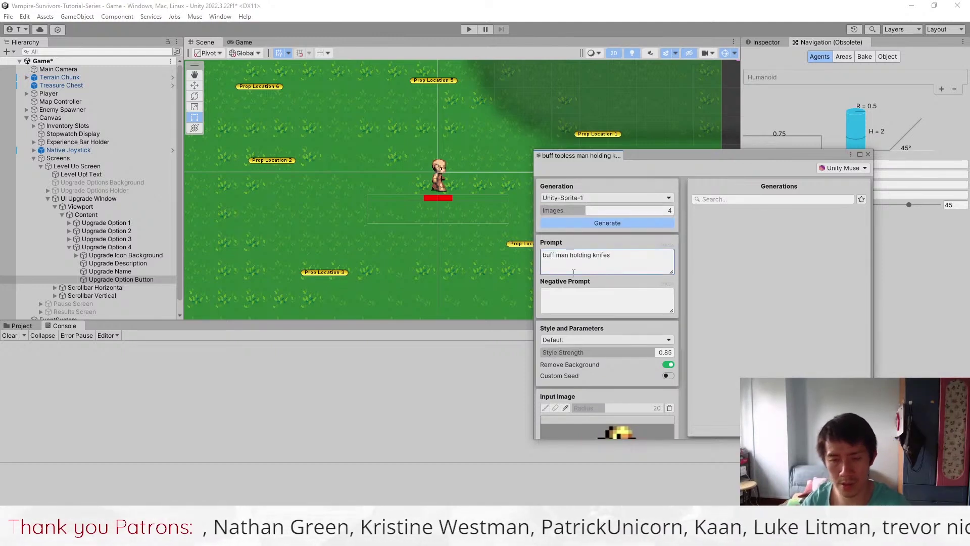
pyautogui.write('pixel art')
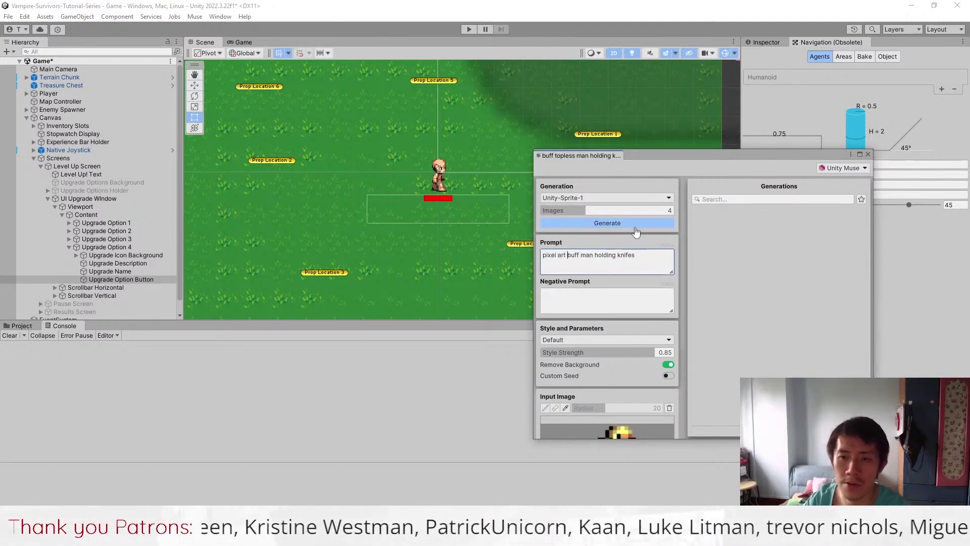
pyautogui.click(607, 223)
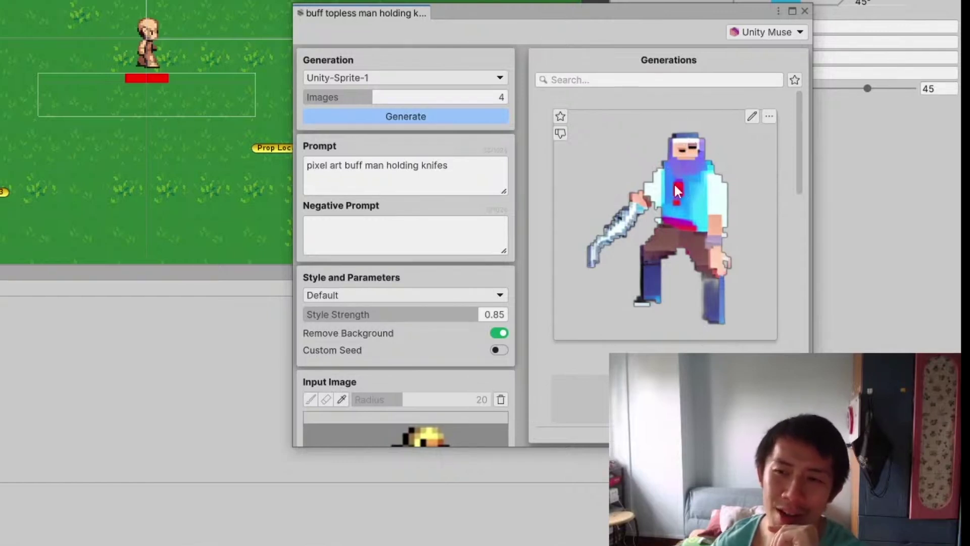
pyautogui.scroll(-3, 674, 183)
pyautogui.scroll(-3, 682, 266)
pyautogui.scroll(-2, 669, 309)
pyautogui.scroll(-2, 665, 318)
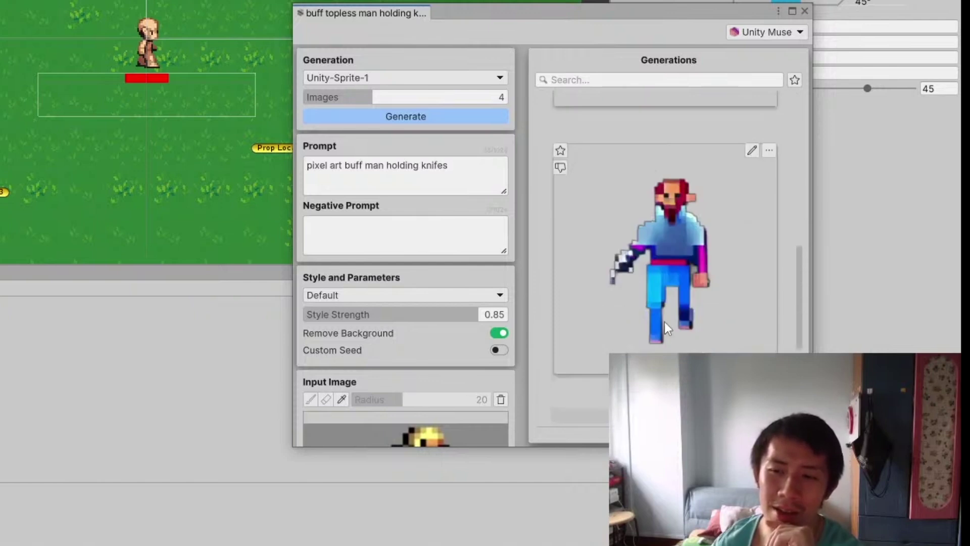
pyautogui.scroll(-1, 664, 323)
pyautogui.scroll(3, 611, 291)
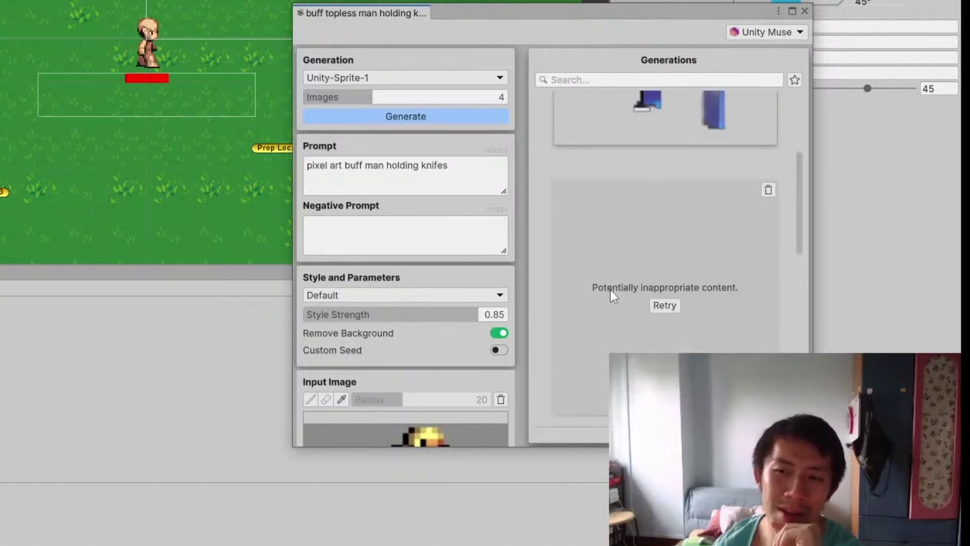
pyautogui.scroll(3, 610, 290)
pyautogui.scroll(-3, 611, 291)
pyautogui.scroll(2, 611, 291)
pyautogui.scroll(-3, 610, 291)
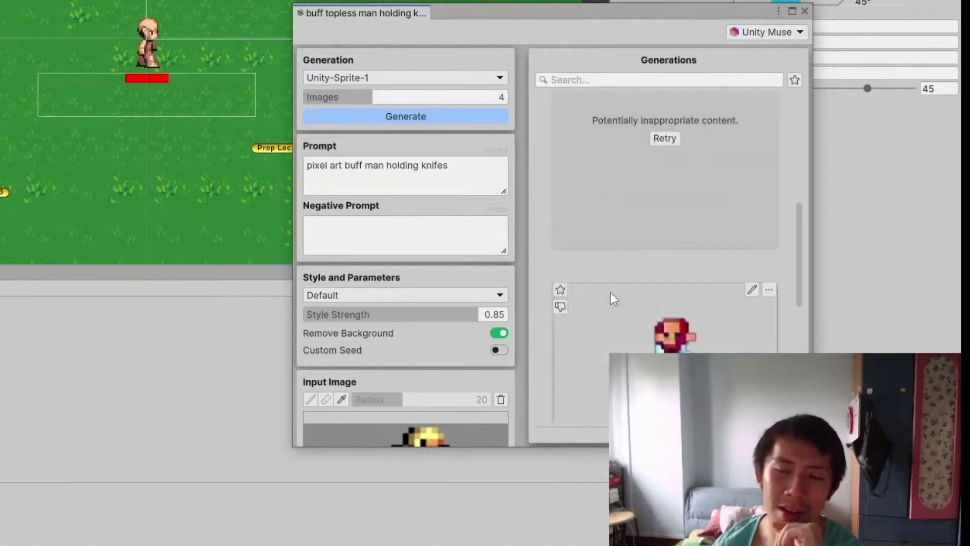
pyautogui.scroll(3, 611, 292)
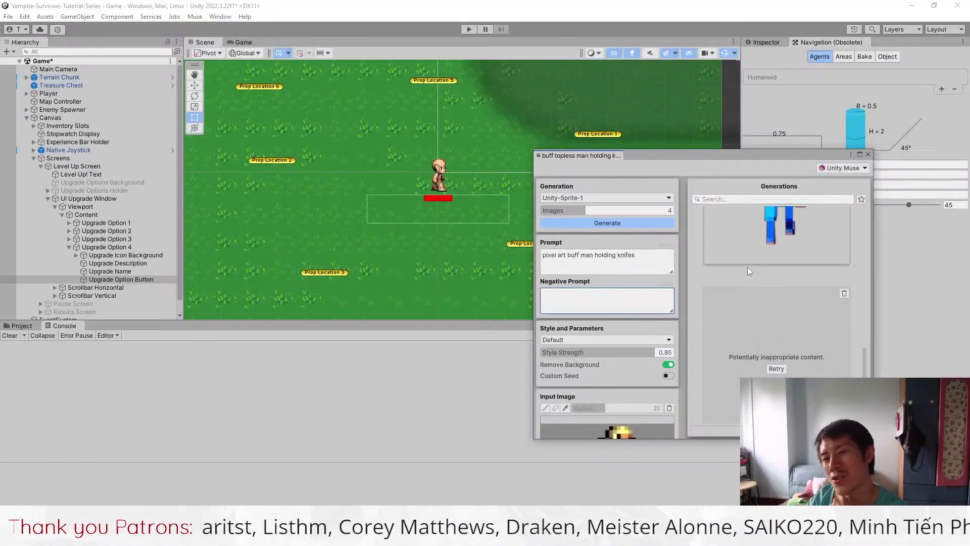
pyautogui.scroll(-2, 748, 271)
pyautogui.scroll(-1, 722, 260)
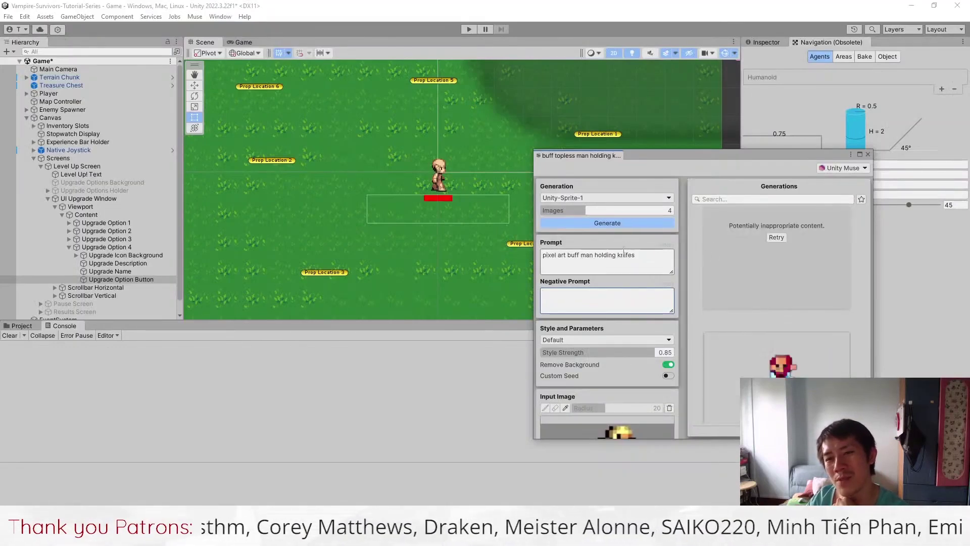
# Step: Generate sprites from a 'lightning strike' prompt and zigzag sketch, then start rewording the prompt
pyautogui.hotkey('ctrl', 'a')
pyautogui.write('lighti')
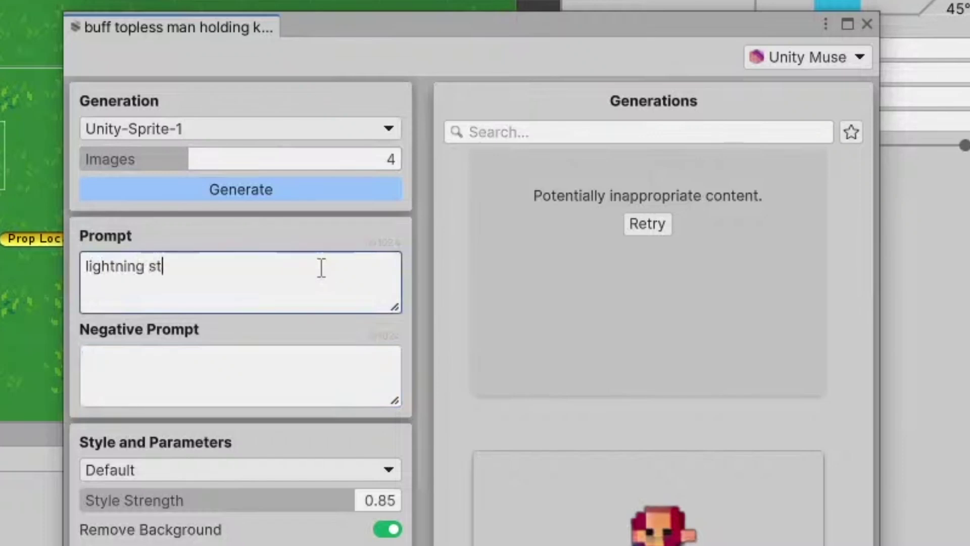
pyautogui.scroll(-3, 321, 267)
pyautogui.click(500, 274)
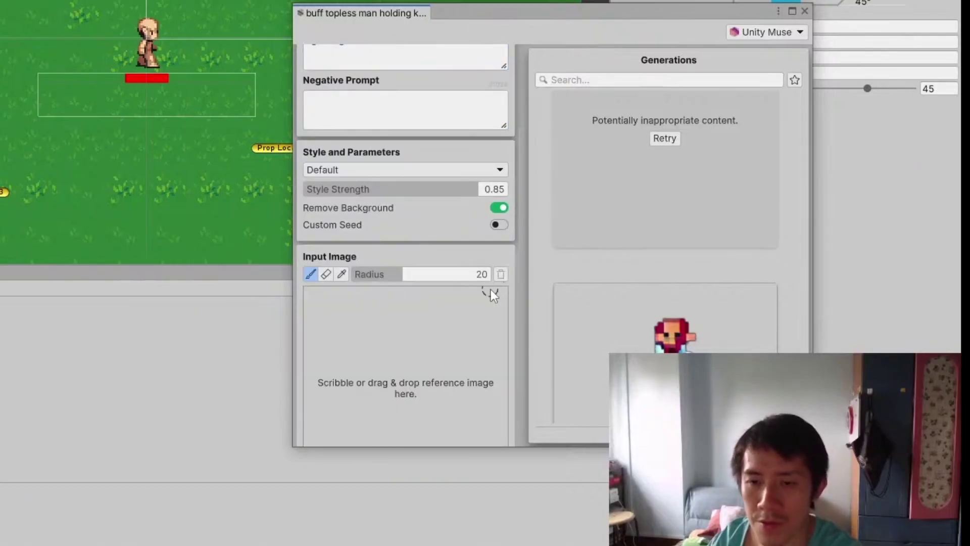
pyautogui.scroll(-3, 414, 374)
pyautogui.moveTo(408, 221); pyautogui.dragTo(387, 393)
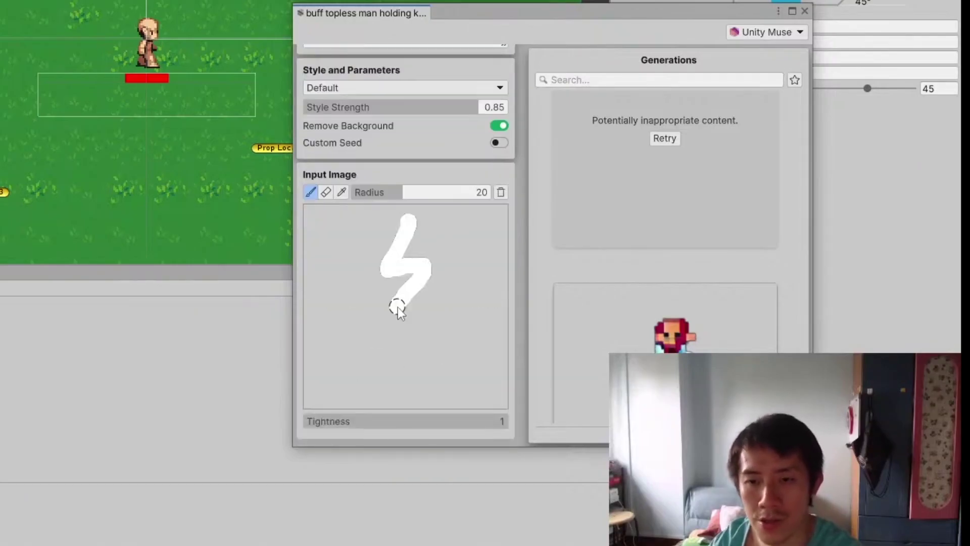
pyautogui.scroll(1, 387, 304)
pyautogui.scroll(1, 386, 254)
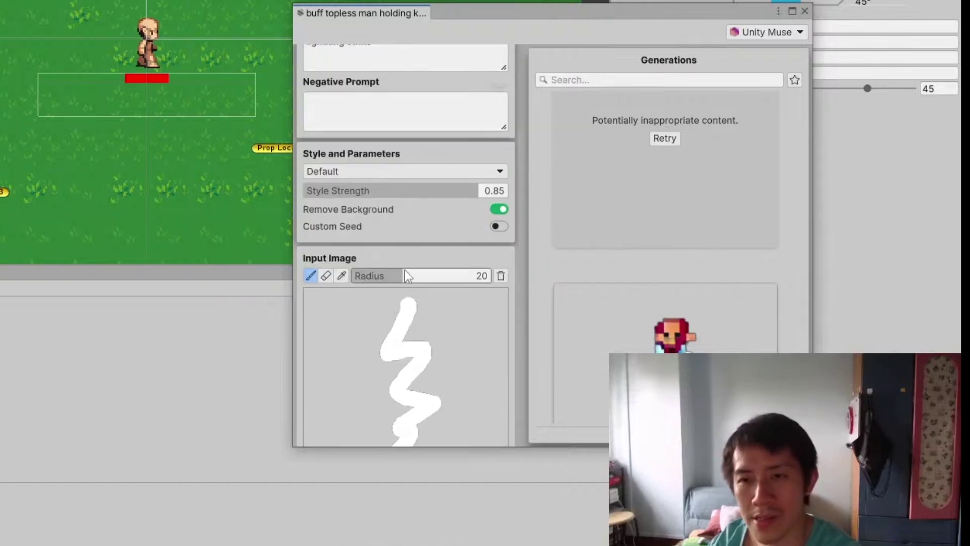
pyautogui.scroll(3, 382, 205)
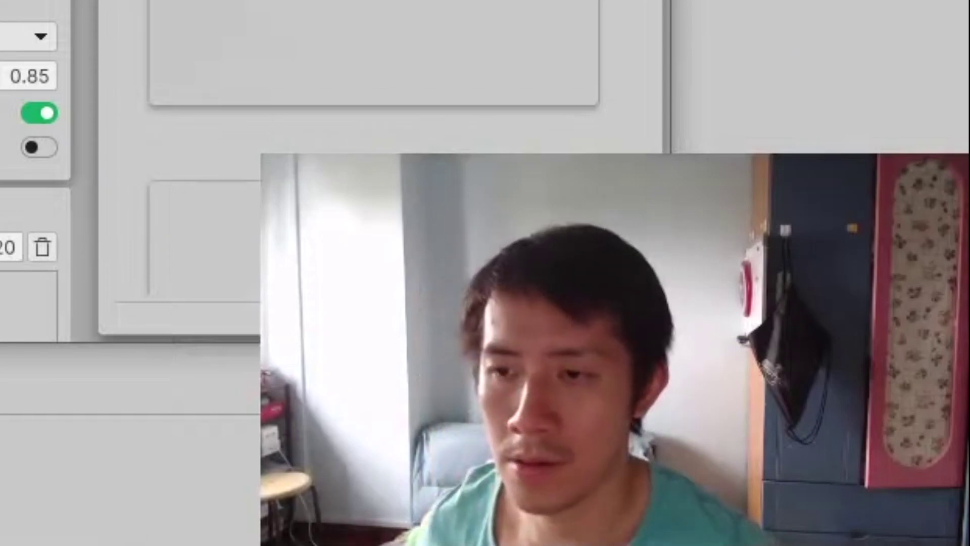
pyautogui.click(406, 41)
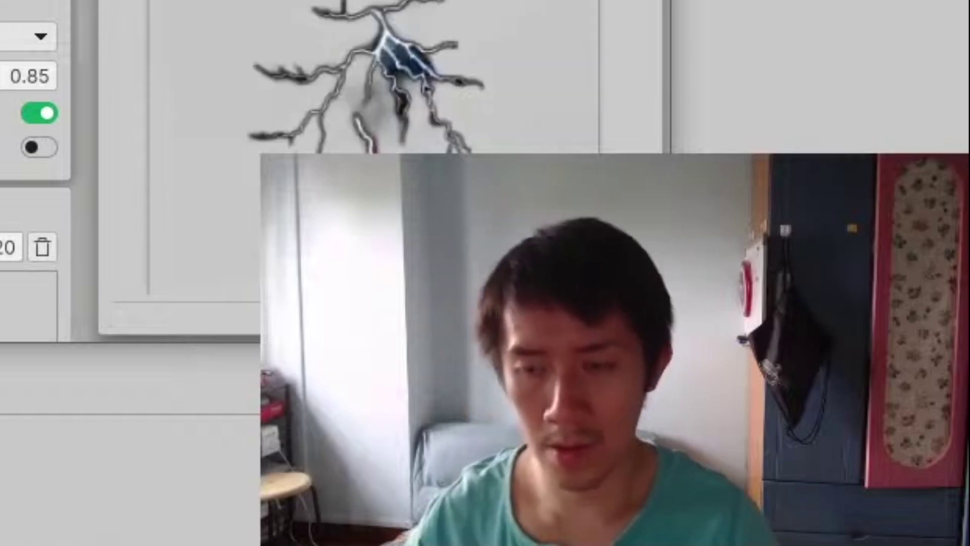
pyautogui.scroll(3, 489, 90)
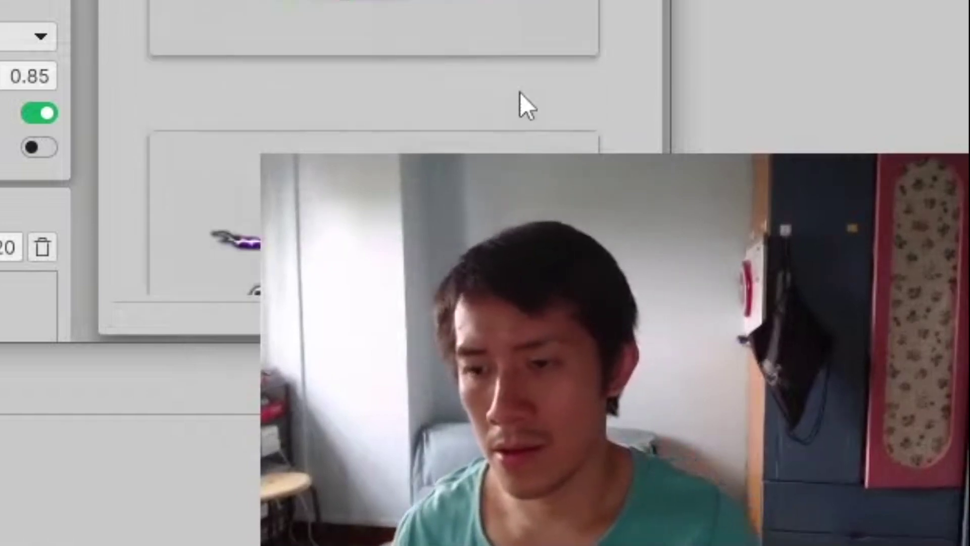
pyautogui.scroll(-2, 814, 348)
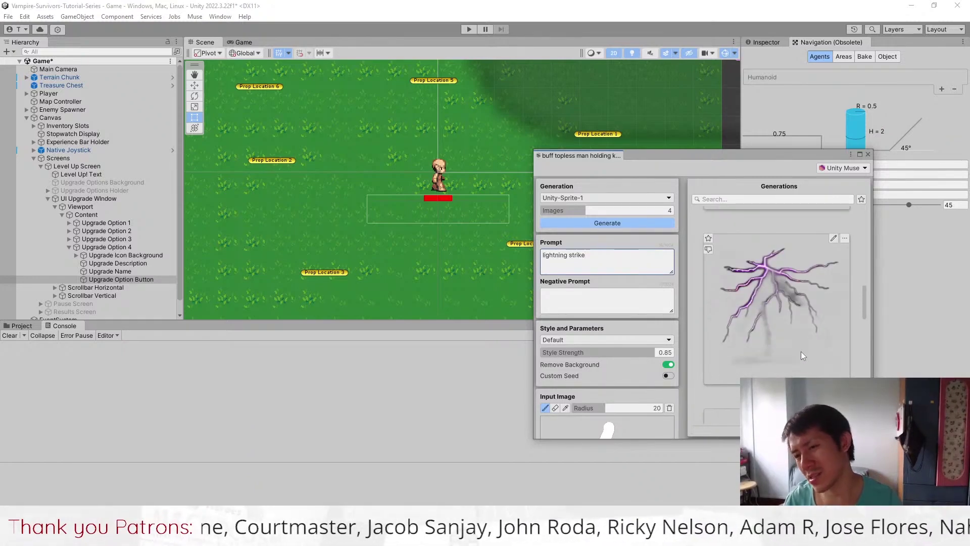
pyautogui.scroll(-3, 801, 352)
pyautogui.scroll(-2, 801, 353)
pyautogui.scroll(3, 800, 353)
pyautogui.press('Home')
pyautogui.write('vertical lightning ')
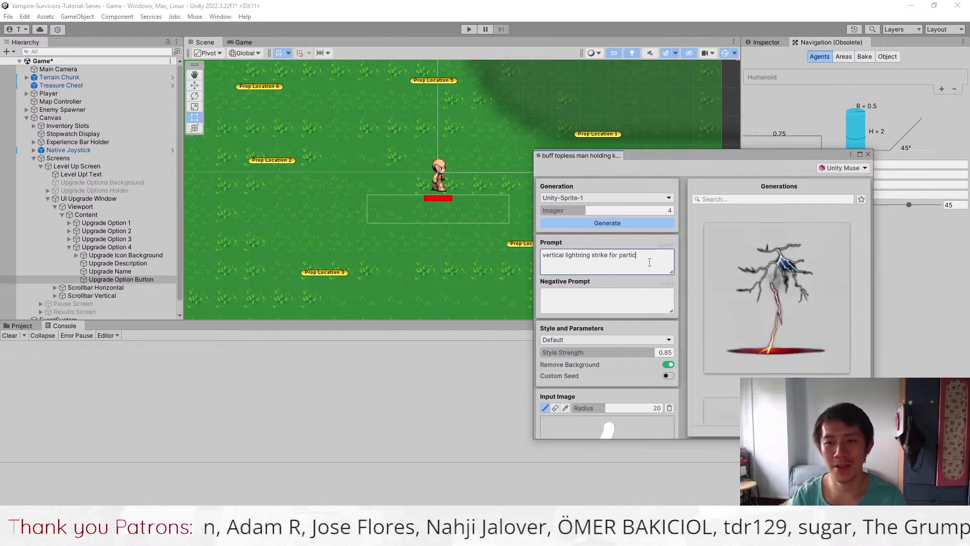
pyautogui.write('s')
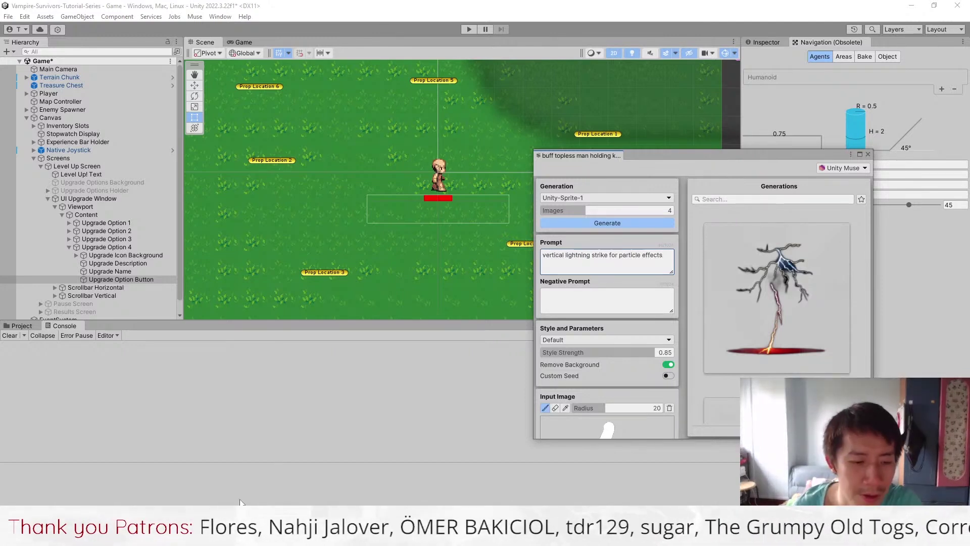
pyautogui.hotkey('alt', 'Tab')
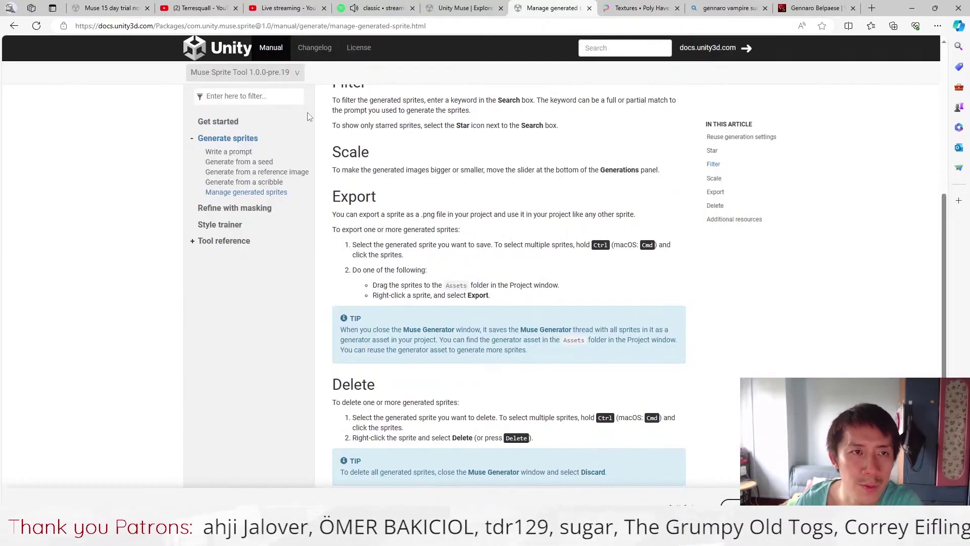
# Step: View the Unity VFX tutorials row on the YouTube channel page in Edge, then return to Unity
pyautogui.click(184, 14)
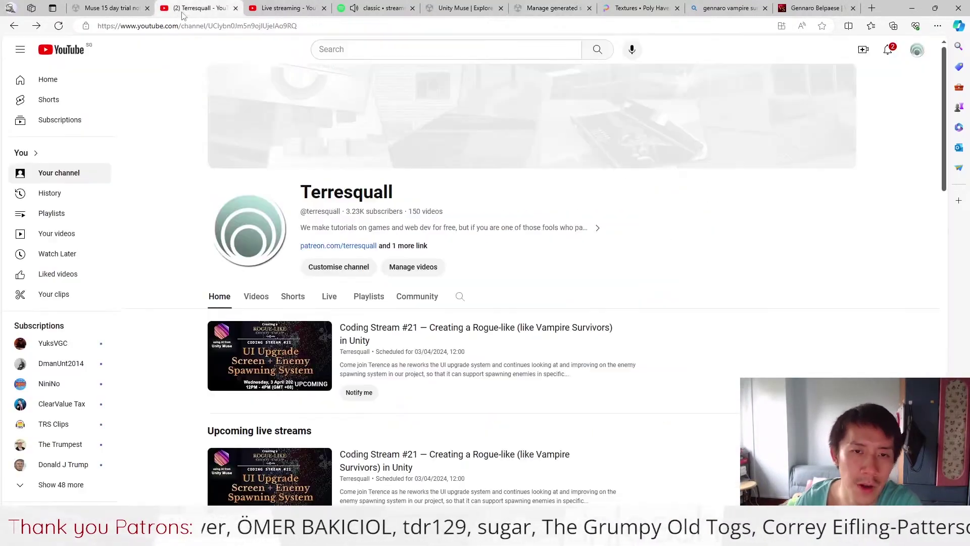
pyautogui.scroll(-4, 466, 271)
pyautogui.scroll(-3, 551, 289)
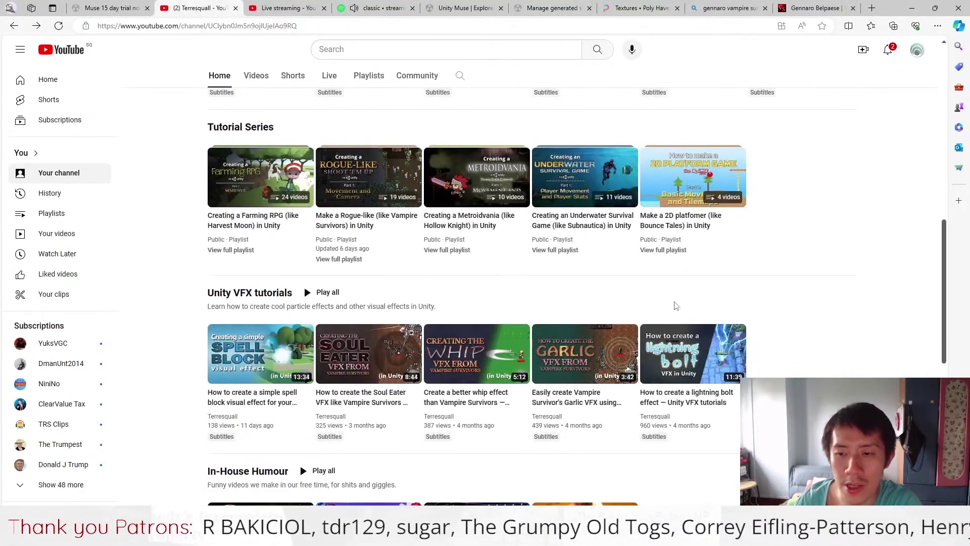
pyautogui.moveTo(692, 353)
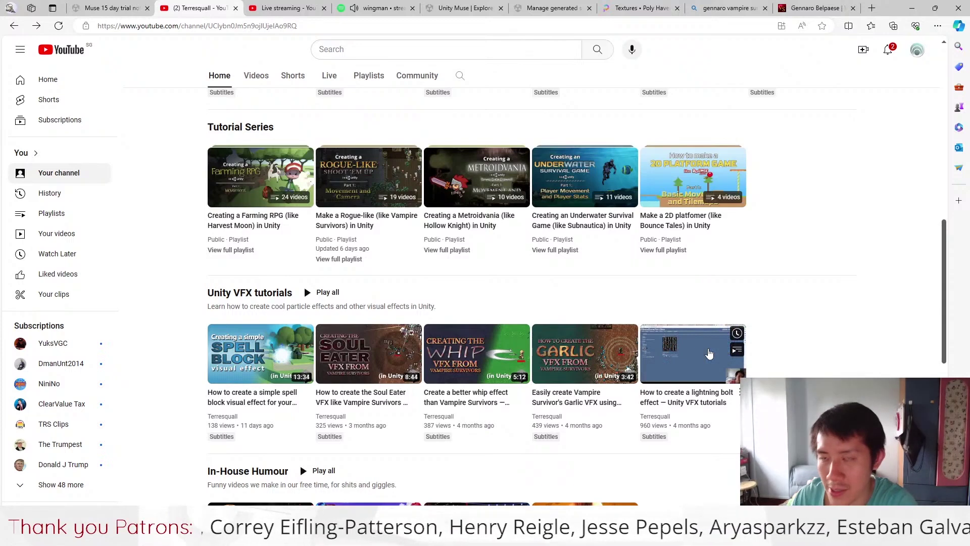
pyautogui.moveTo(585, 353)
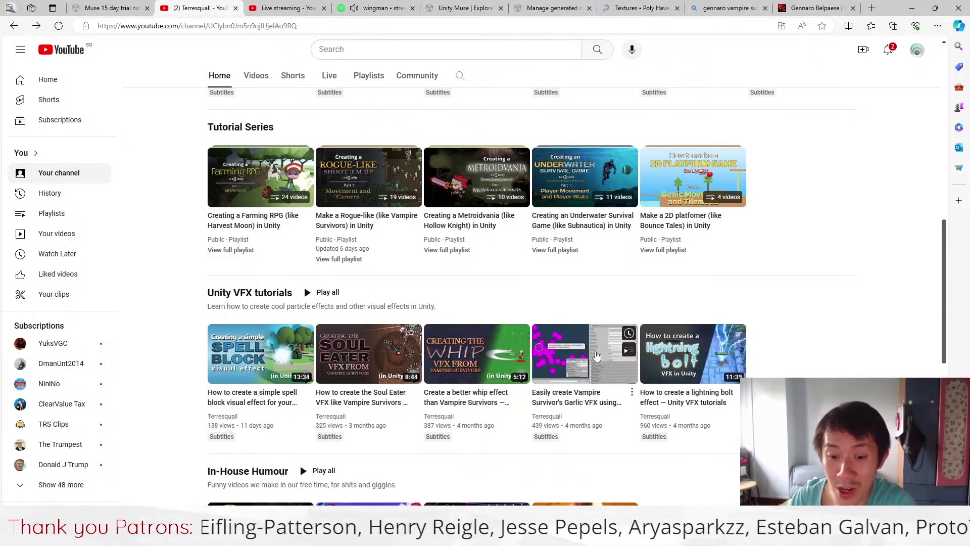
pyautogui.hotkey('alt', 'Tab')
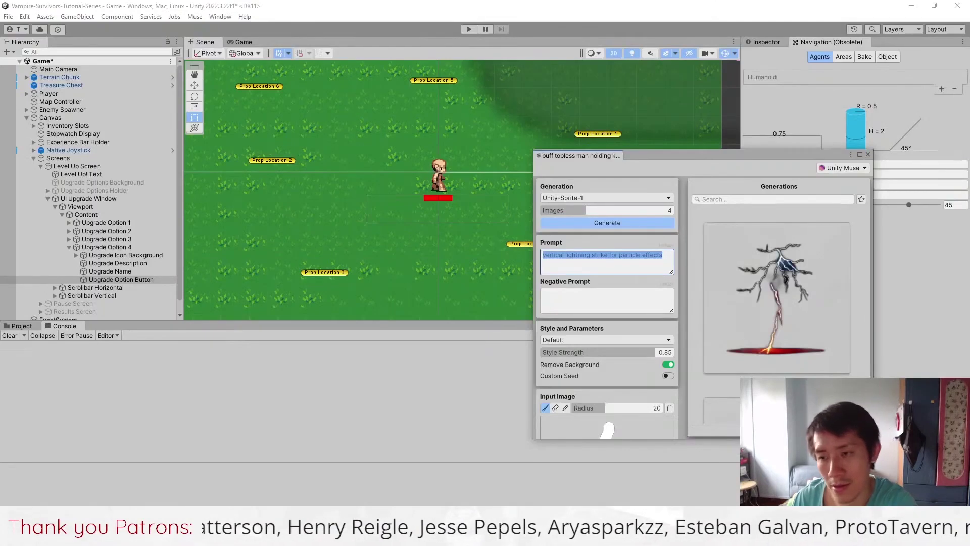
pyautogui.scroll(-2, 782, 300)
pyautogui.scroll(-1, 781, 306)
pyautogui.scroll(2, 780, 307)
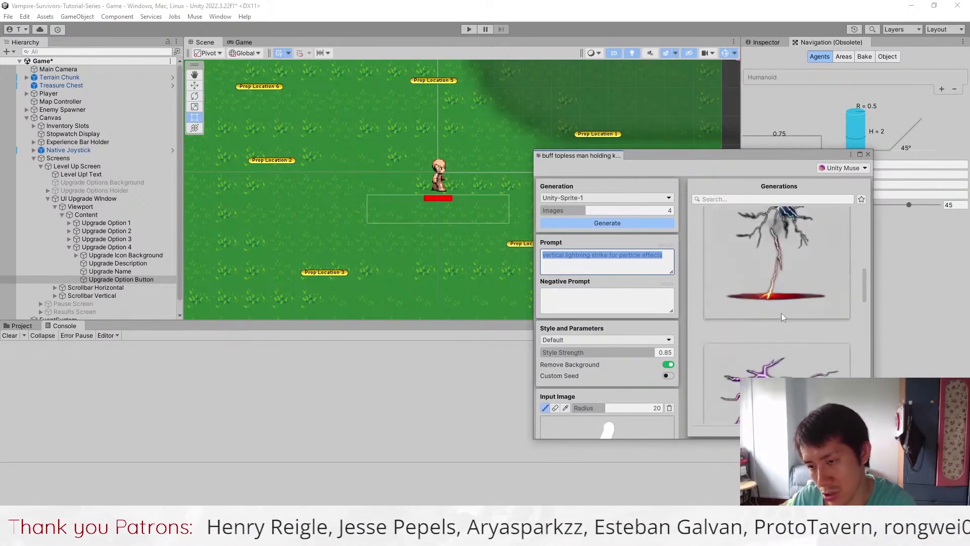
pyautogui.scroll(2, 782, 314)
# Step: Generate a new batch of vertical lightning sprites and open the purple branching bolt's options menu
pyautogui.click(607, 300)
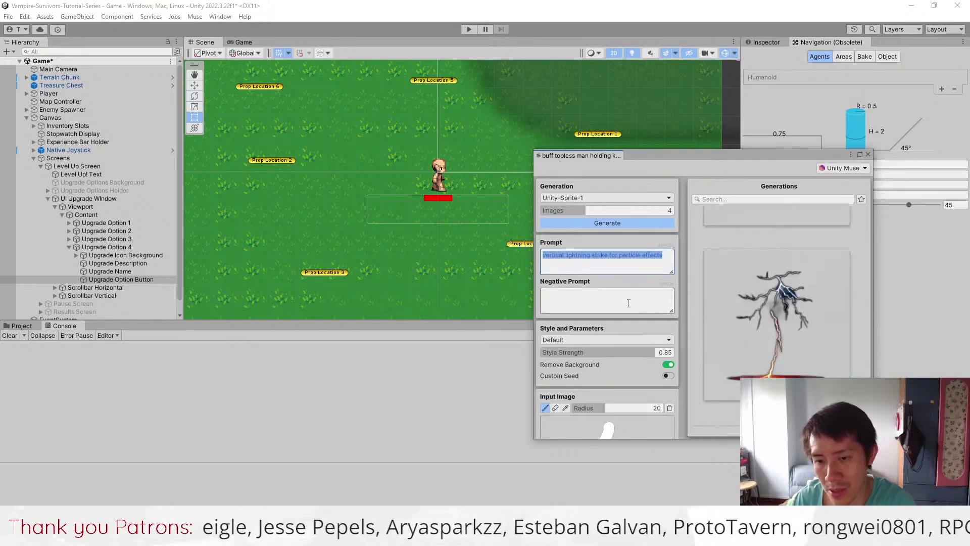
pyautogui.click(632, 225)
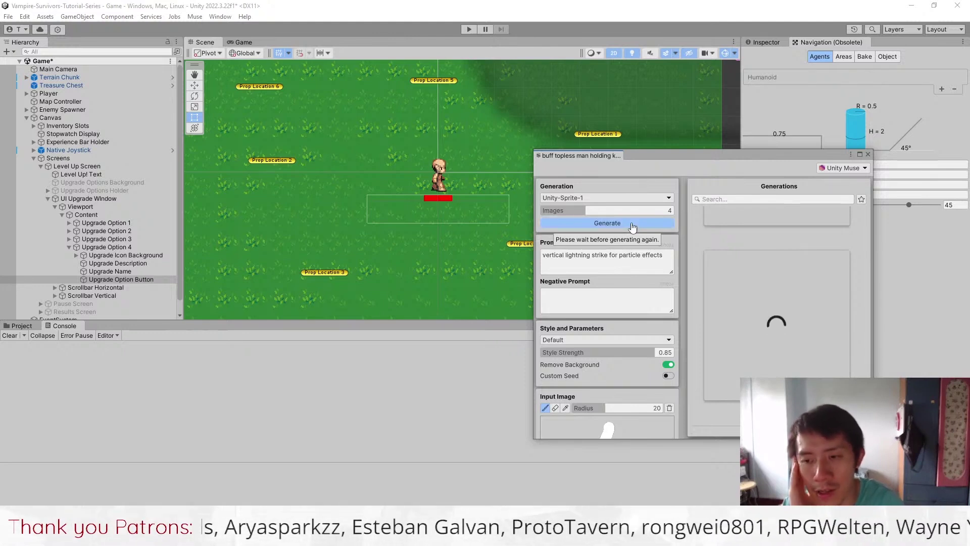
pyautogui.scroll(2, 802, 294)
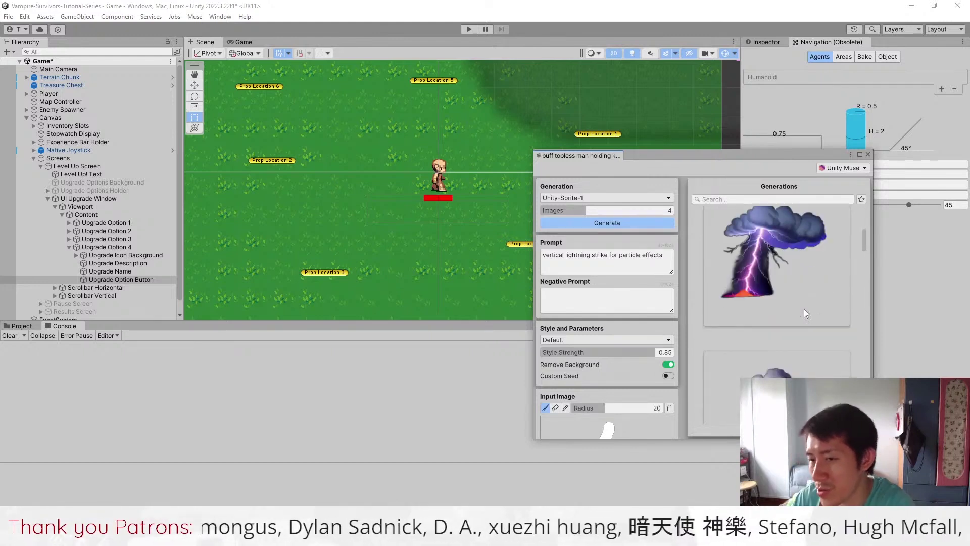
pyautogui.scroll(-2, 804, 308)
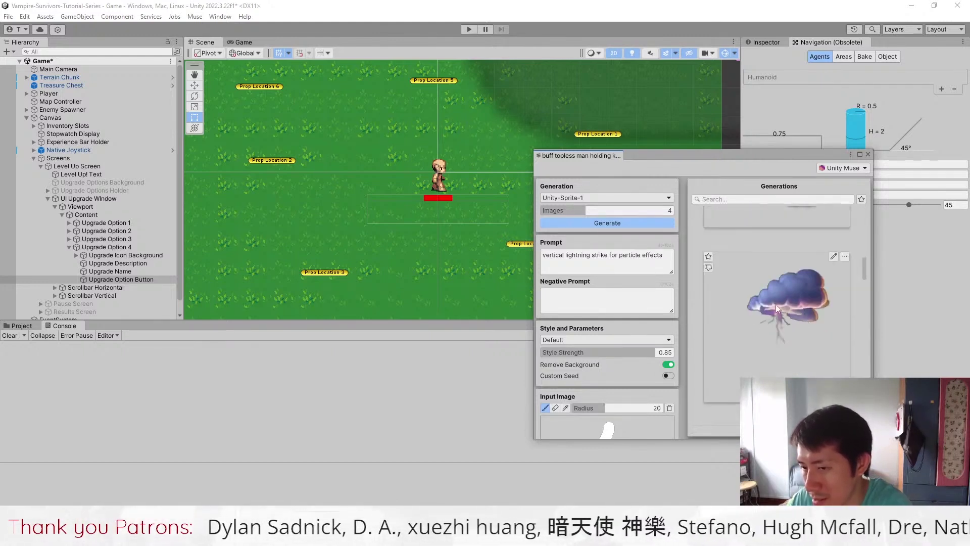
pyautogui.scroll(-3, 773, 318)
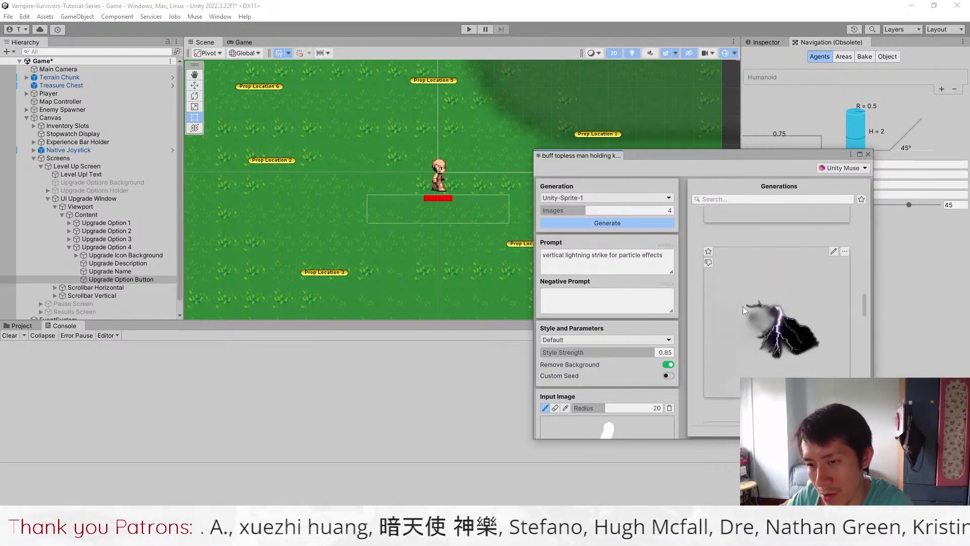
pyautogui.scroll(-2, 826, 281)
pyautogui.scroll(-1, 811, 304)
pyautogui.scroll(1, 800, 315)
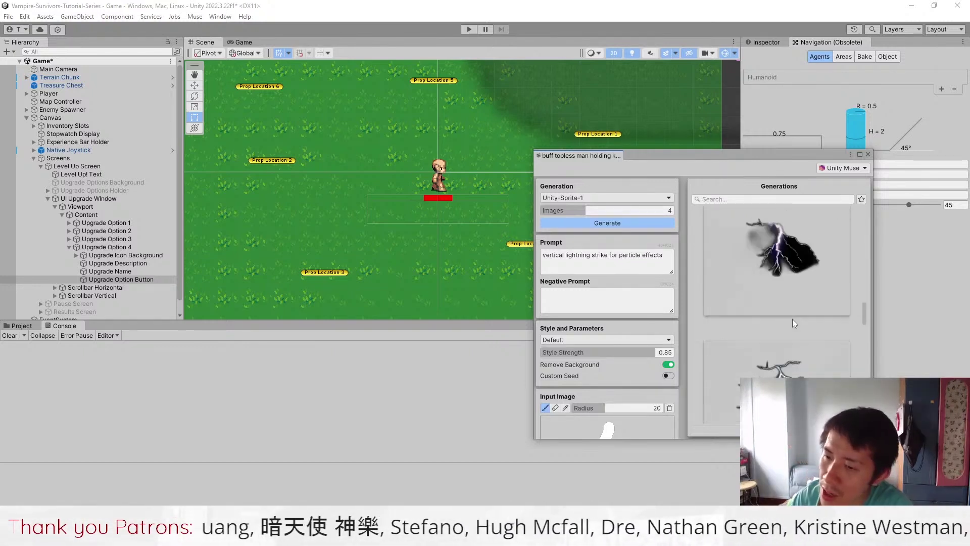
pyautogui.scroll(-1, 793, 325)
pyautogui.scroll(-1, 794, 324)
pyautogui.scroll(1, 792, 324)
pyautogui.scroll(-1, 792, 324)
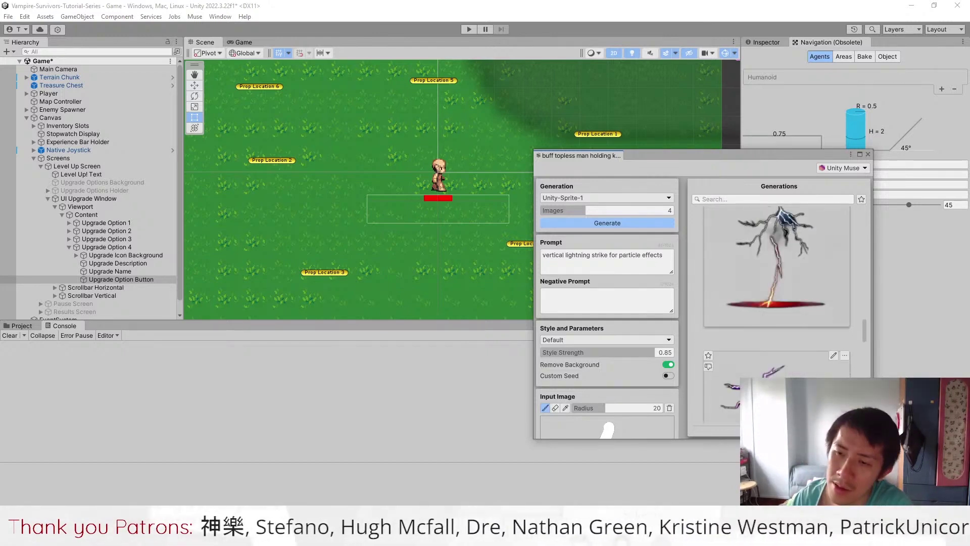
pyautogui.scroll(1, 792, 324)
pyautogui.click(843, 301)
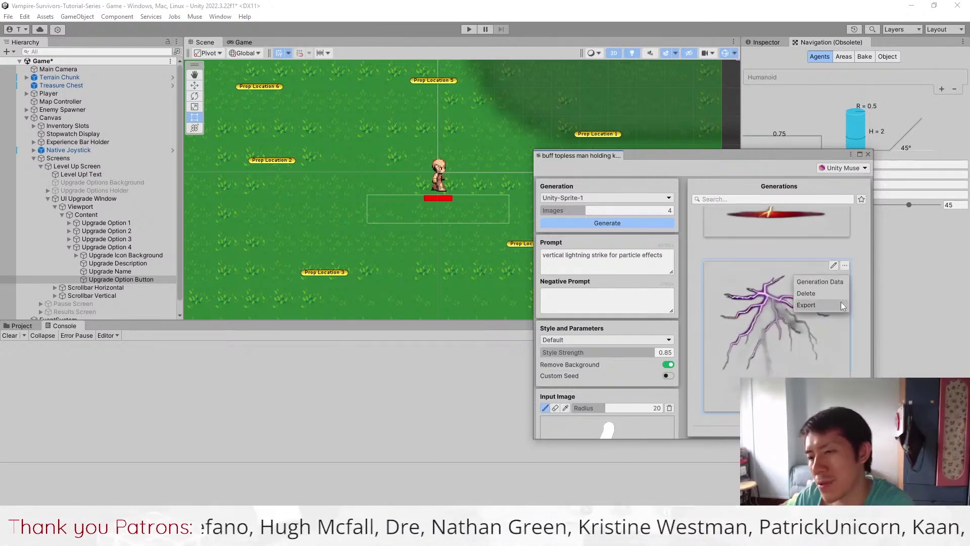
# Step: Export the purple lightning sprite as MuseLightningStrike.png into the Art folder, then close Muse
pyautogui.click(835, 265)
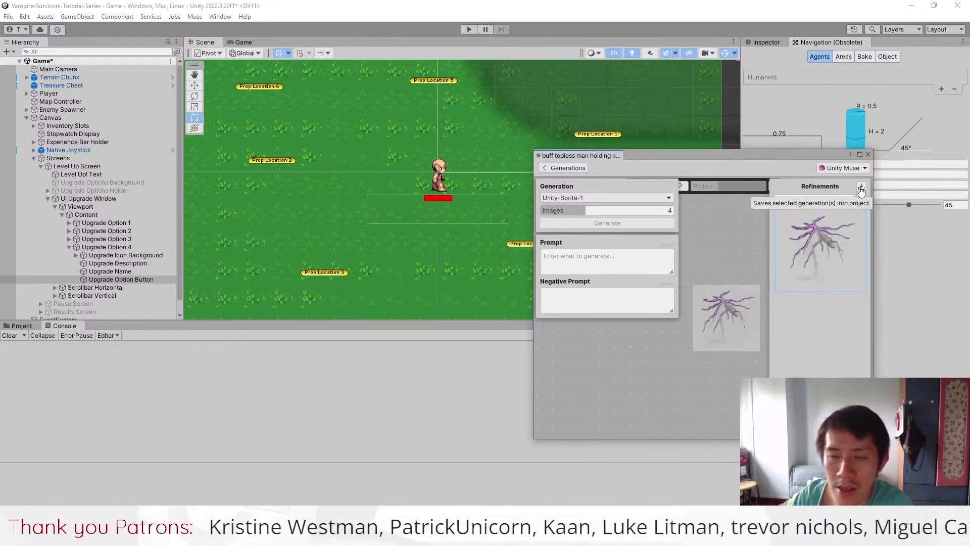
pyautogui.click(861, 187)
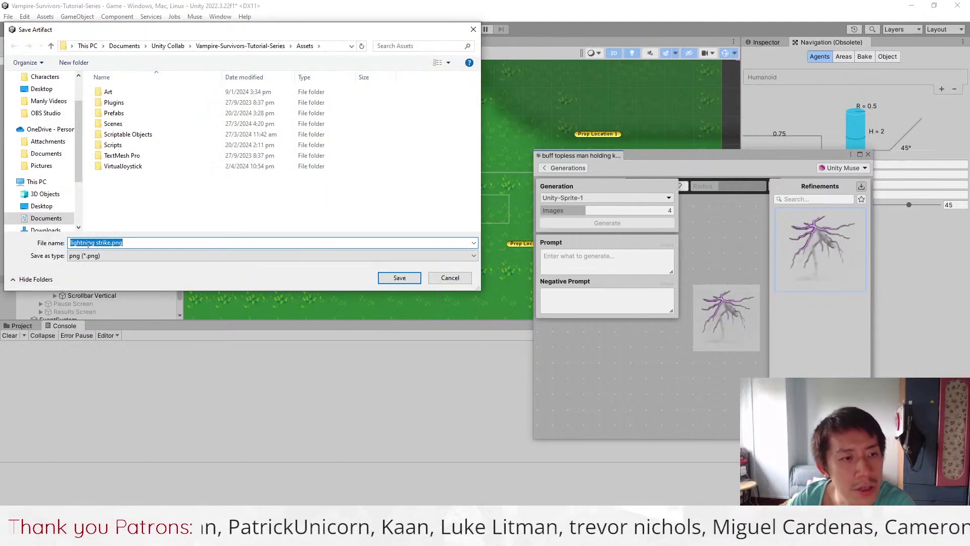
pyautogui.doubleClick(109, 92)
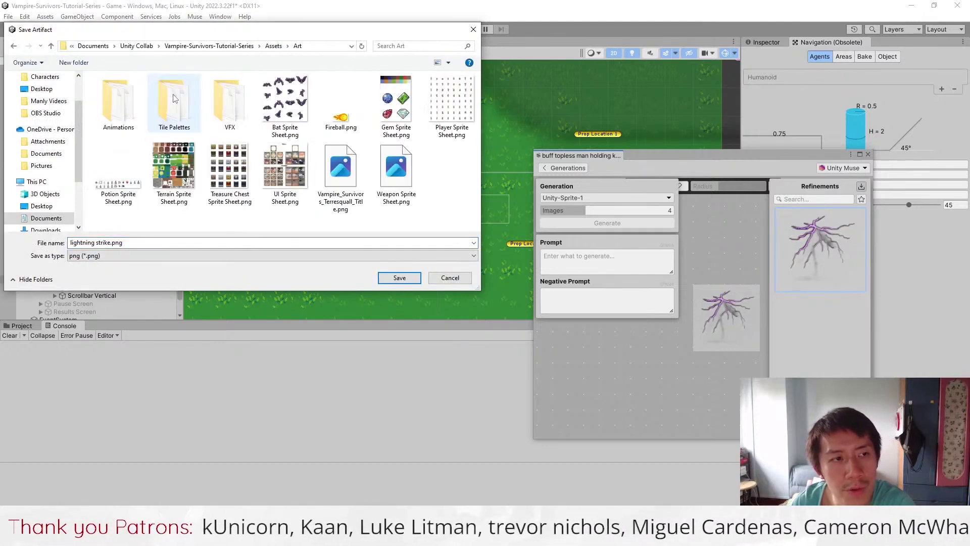
pyautogui.tripleClick(99, 243)
pyautogui.write('MuseLight')
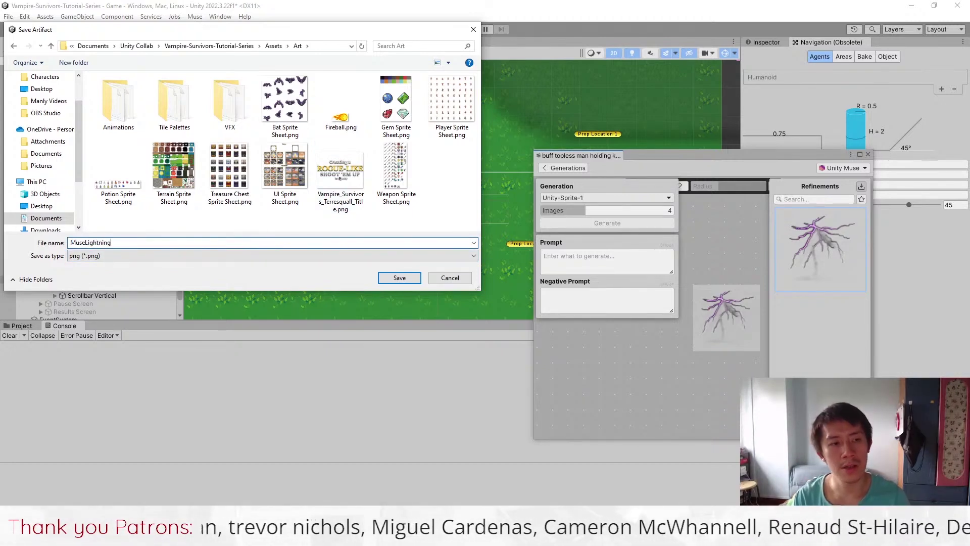
pyautogui.press('Return')
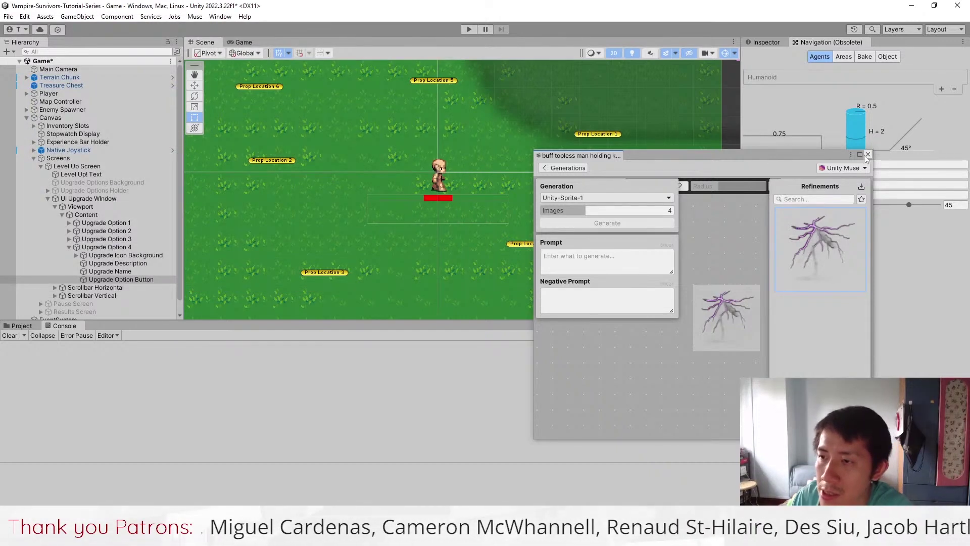
pyautogui.click(868, 155)
# Step: Open the project's Art folder and preview the saved MuseLightningStrike image full size
pyautogui.click(22, 326)
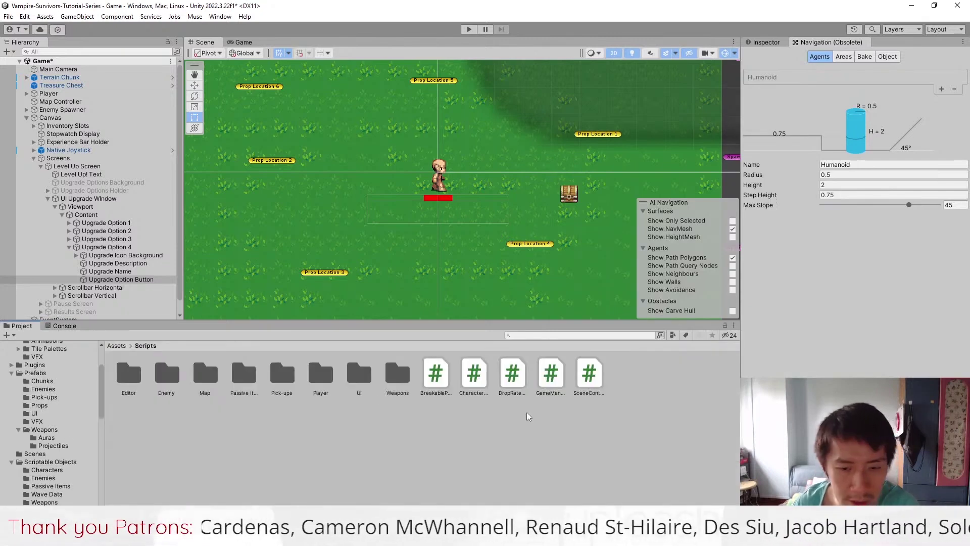
pyautogui.click(117, 345)
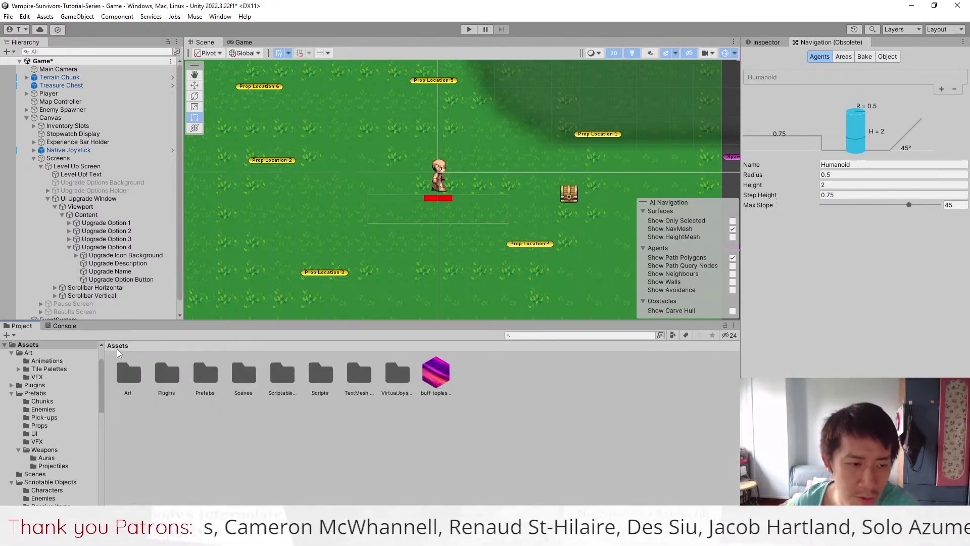
pyautogui.doubleClick(130, 372)
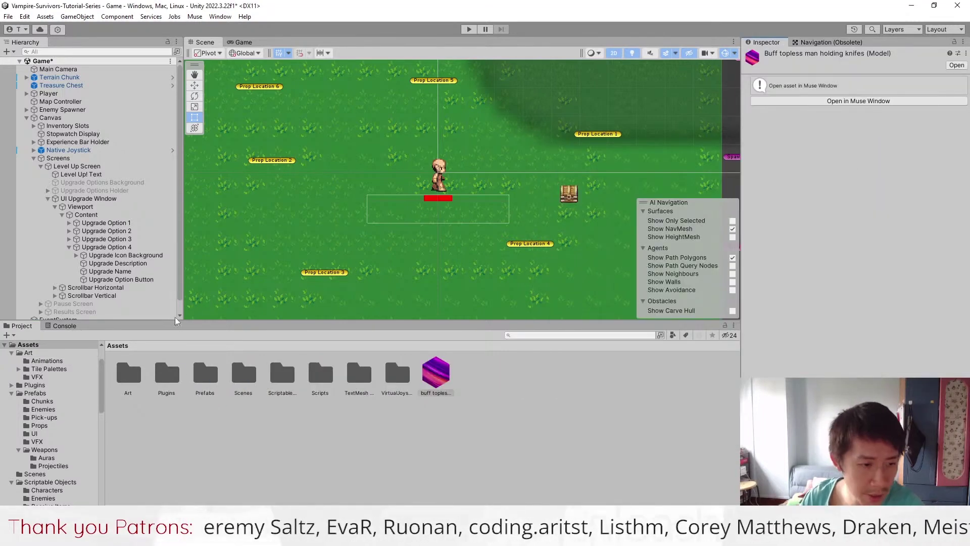
pyautogui.doubleClick(130, 373)
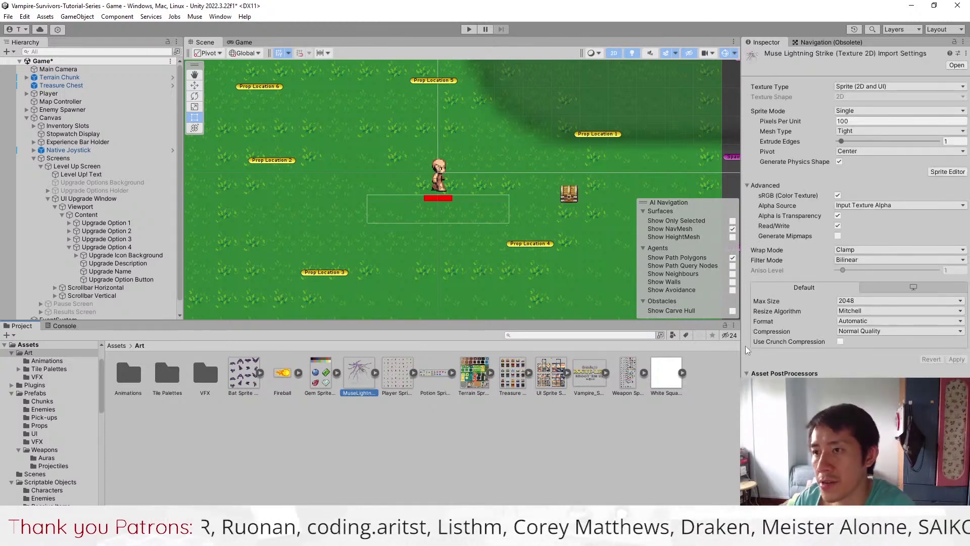
pyautogui.doubleClick(362, 379)
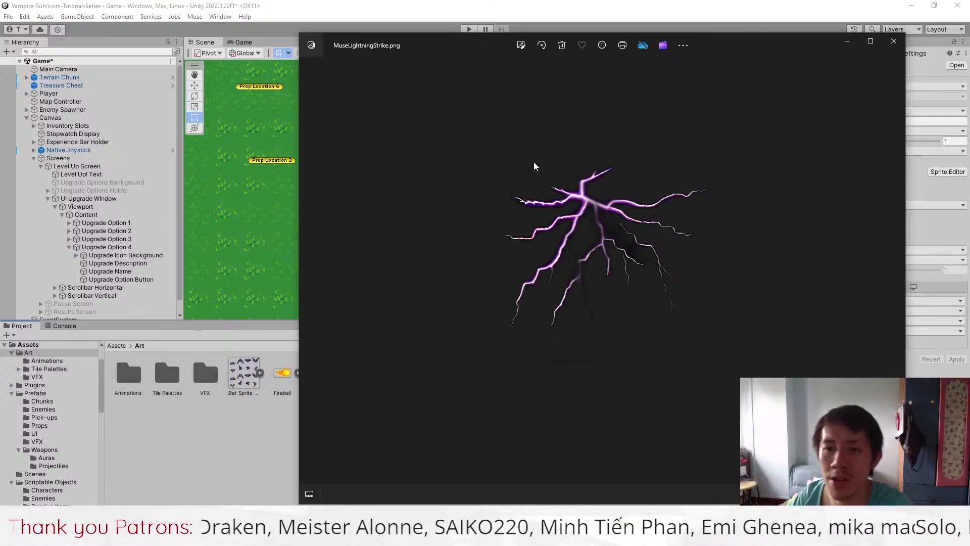
pyautogui.click(894, 42)
# Step: Set MuseLightningStrike's Alpha Source to From Gray Scale, apply it, and drop the sprite into the scene
pyautogui.click(871, 205)
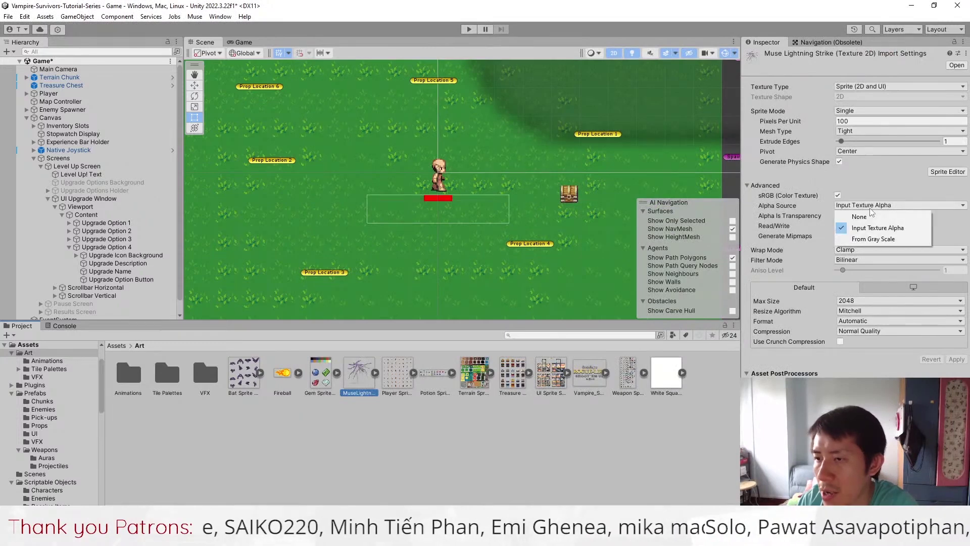
pyautogui.click(874, 240)
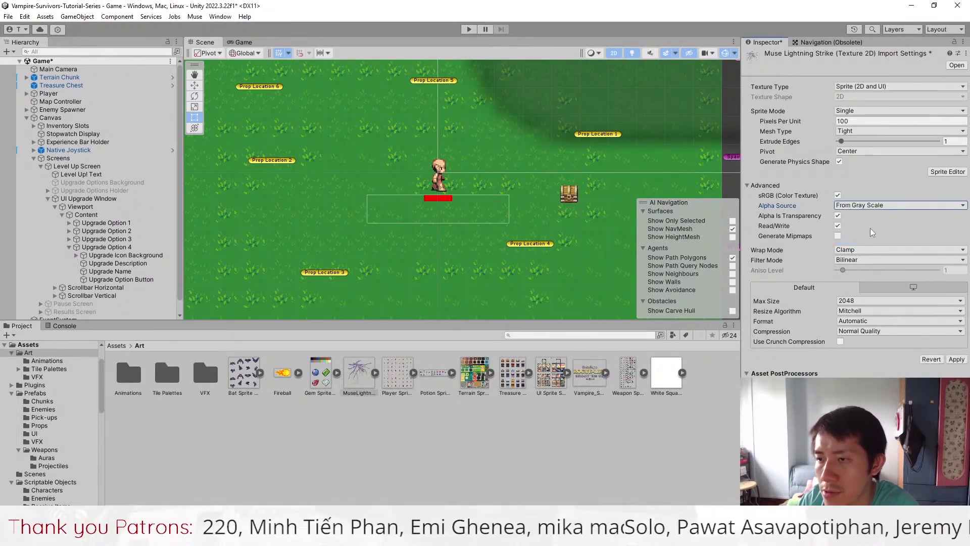
pyautogui.click(957, 358)
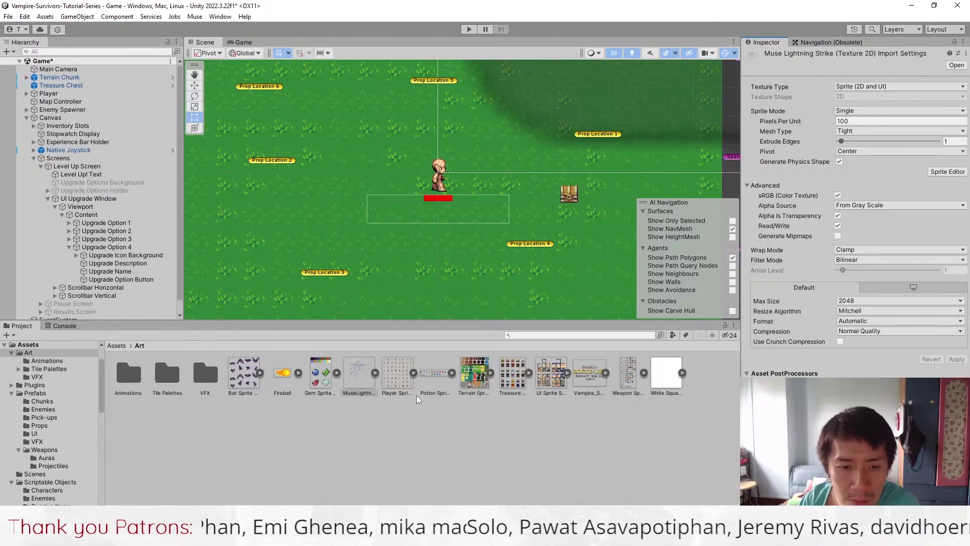
pyautogui.moveTo(324, 237); pyautogui.dragTo(334, 225)
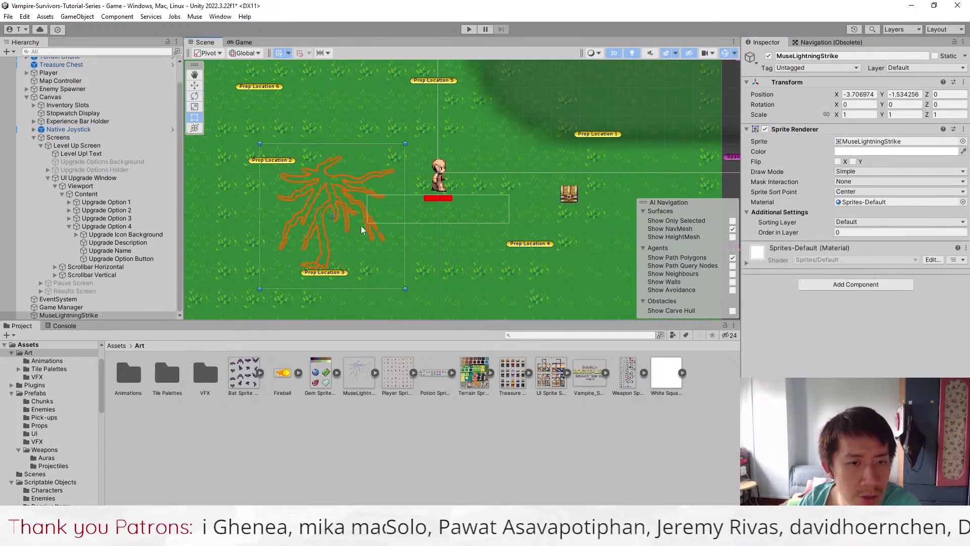
pyautogui.scroll(5, 350, 213)
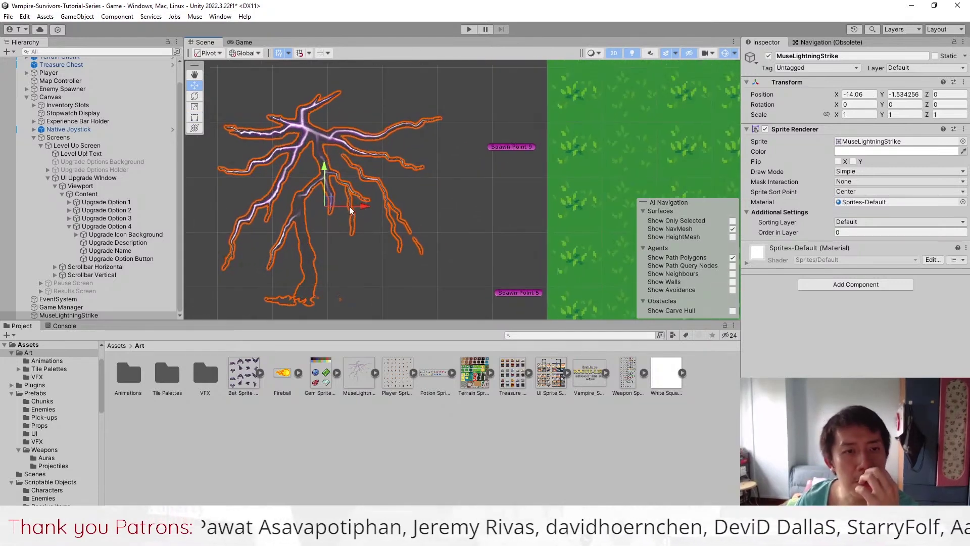
# Step: Move the particle system above the lightning sprite in the scene
pyautogui.moveTo(455, 129)
pyautogui.mouseDown(button='middle')
pyautogui.moveTo(520, 212)
pyautogui.moveTo(474, 170)
pyautogui.mouseUp(button='middle')
pyautogui.press('w')
pyautogui.moveTo(466, 196); pyautogui.dragTo(353, 128)
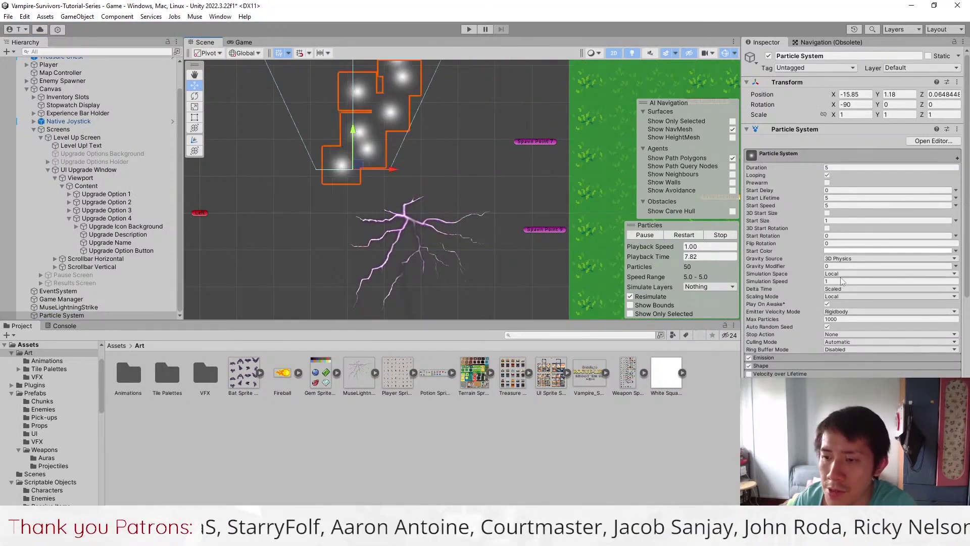
# Step: Configure the particles: Shape off, Start Speed 0, rotation random 0–180, random lifetime, max size 2
pyautogui.click(749, 365)
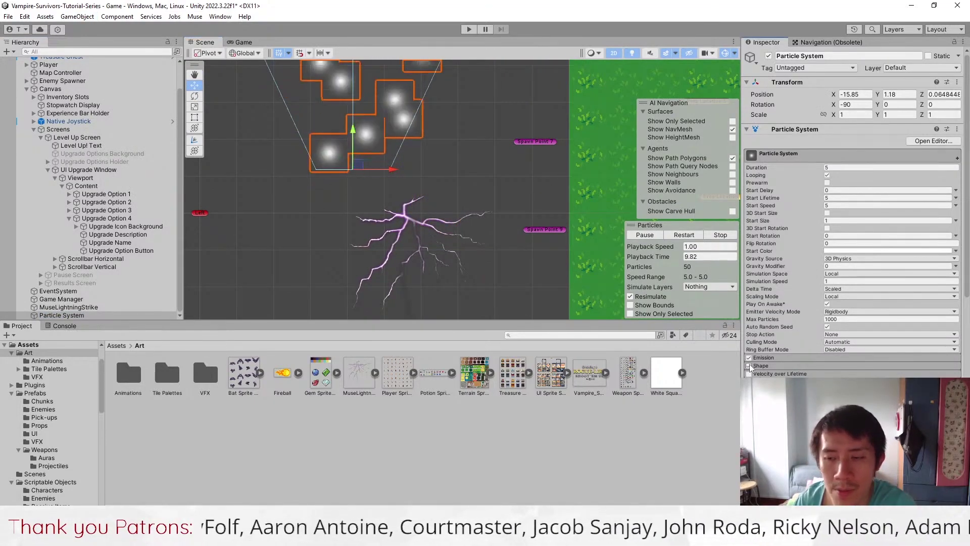
pyautogui.click(762, 357)
pyautogui.click(838, 198)
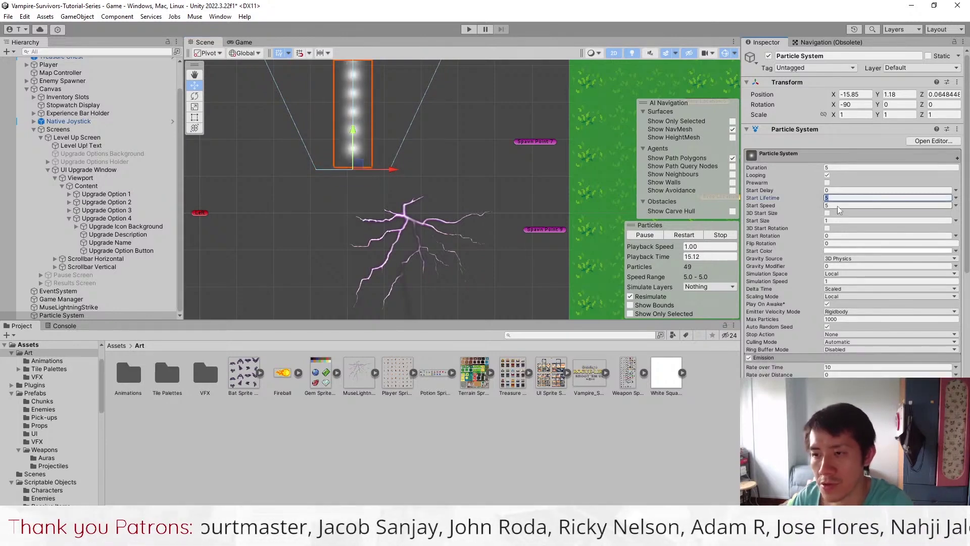
pyautogui.write('0')
pyautogui.scroll(-3, 759, 339)
pyautogui.scroll(-3, 759, 338)
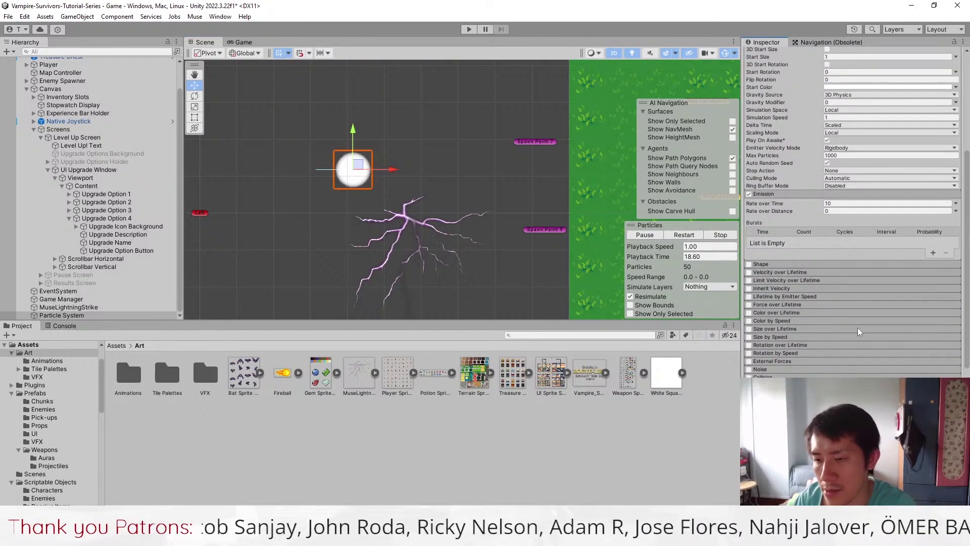
pyautogui.scroll(-3, 759, 339)
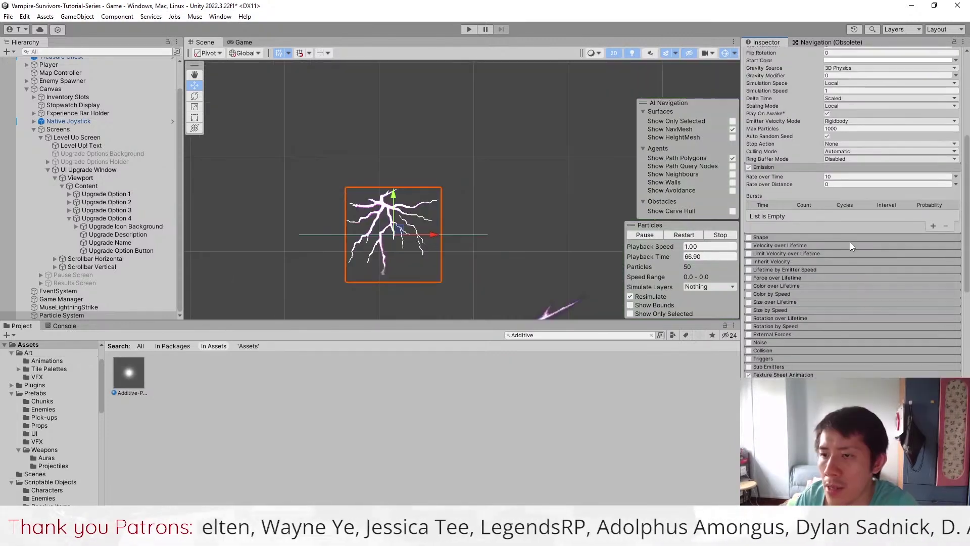
pyautogui.scroll(3, 850, 242)
pyautogui.scroll(4, 848, 238)
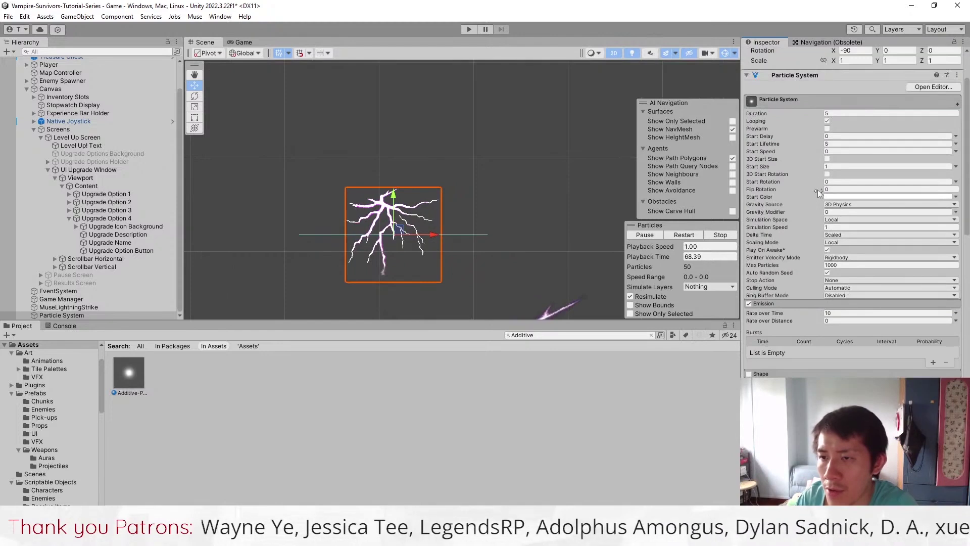
pyautogui.click(956, 181)
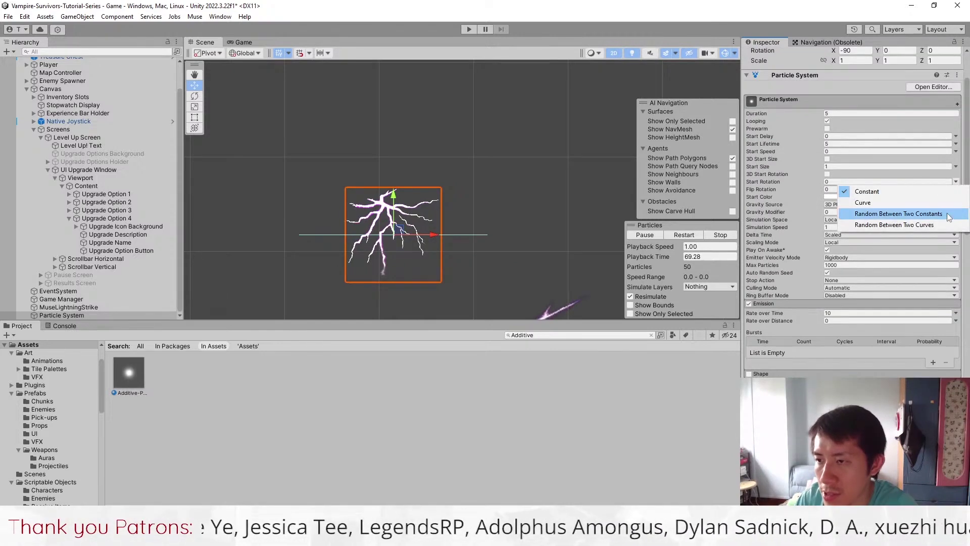
pyautogui.click(888, 213)
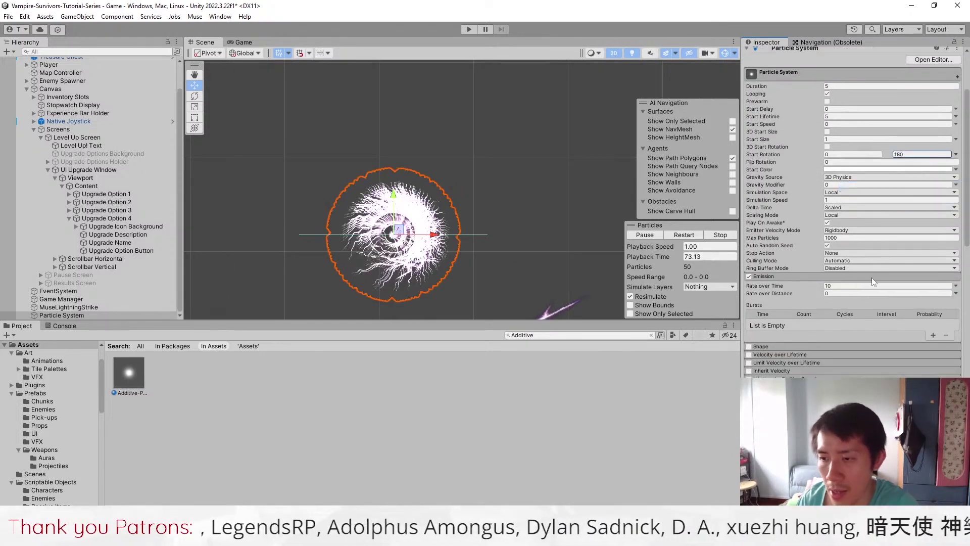
pyautogui.click(828, 286)
pyautogui.scroll(1, 849, 182)
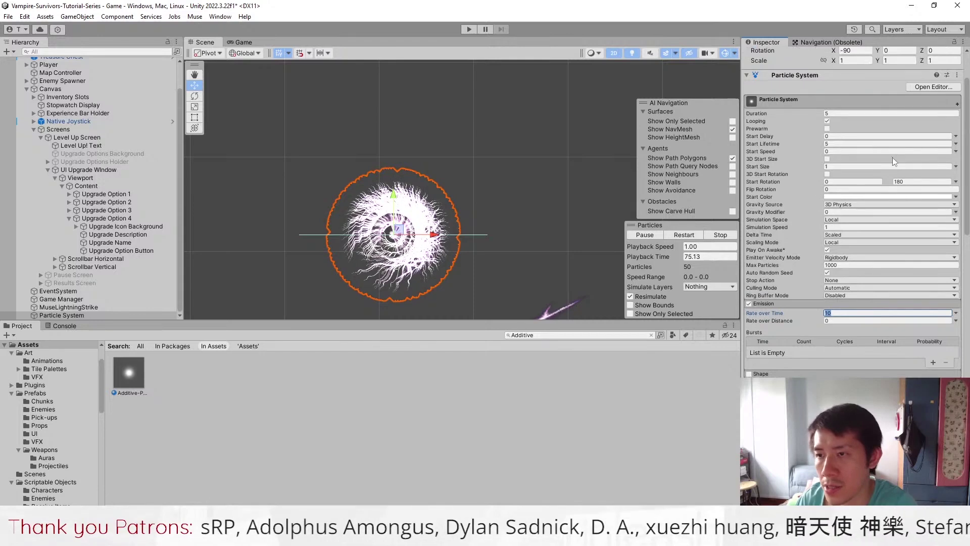
pyautogui.click(956, 144)
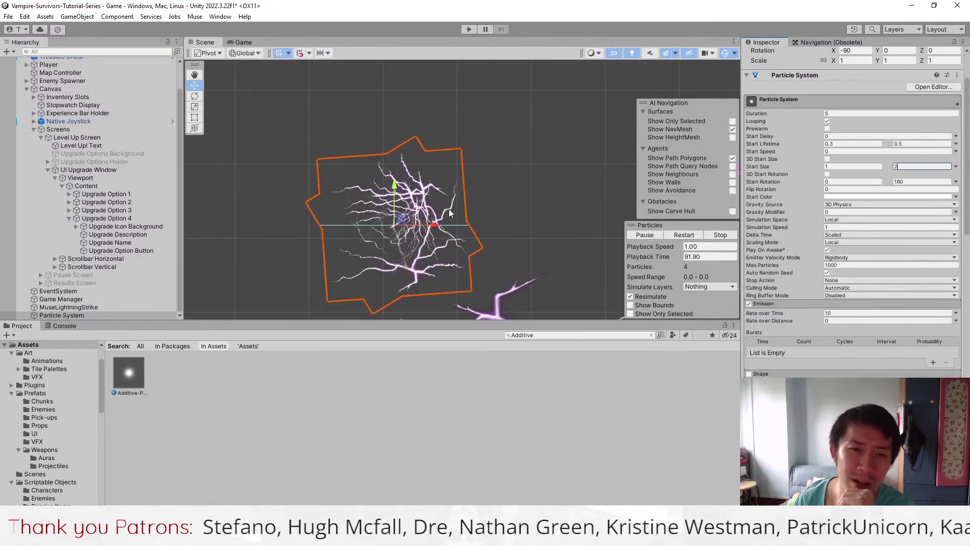
pyautogui.press('Return')
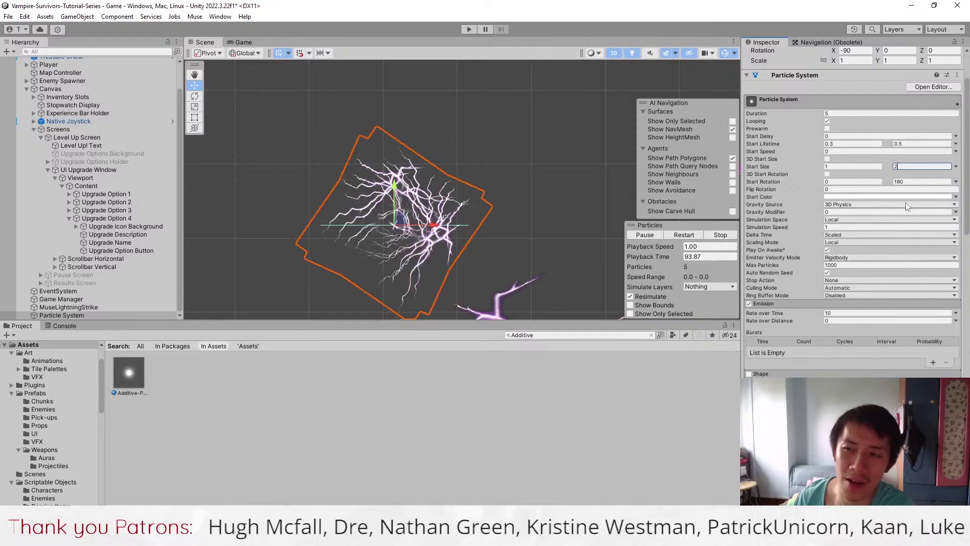
pyautogui.scroll(-1, 939, 233)
pyautogui.scroll(-1, 842, 330)
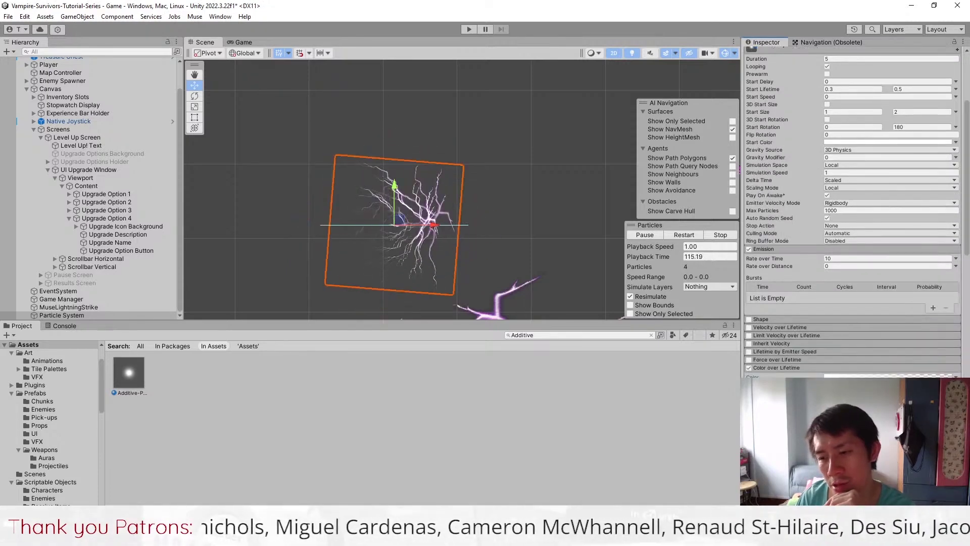
pyautogui.scroll(-1, 886, 367)
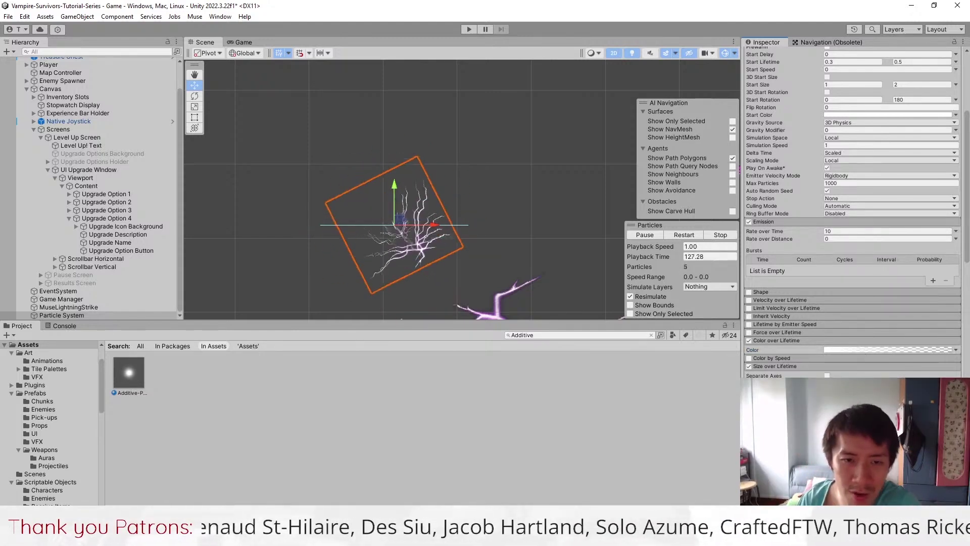
pyautogui.click(114, 250)
pyautogui.click(69, 315)
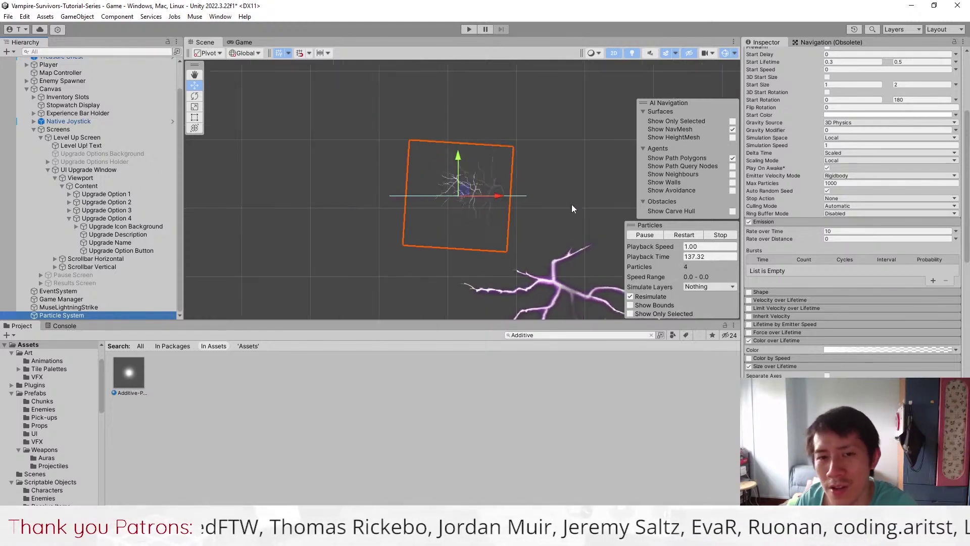
# Step: Reopen the Muse asset from the Assets root and clear the old lightning sketch from Input Image
pyautogui.click(221, 16)
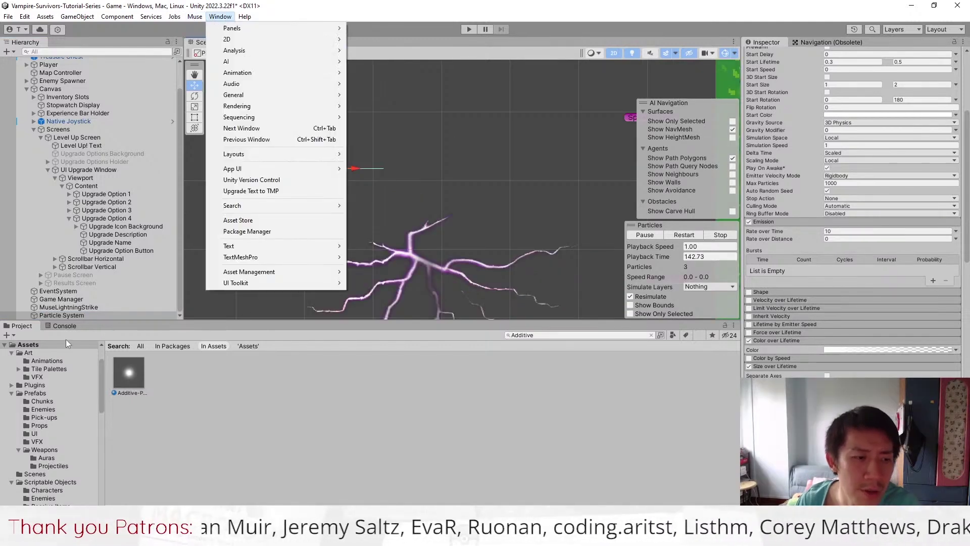
pyautogui.click(435, 190)
pyautogui.click(326, 238)
pyautogui.click(28, 344)
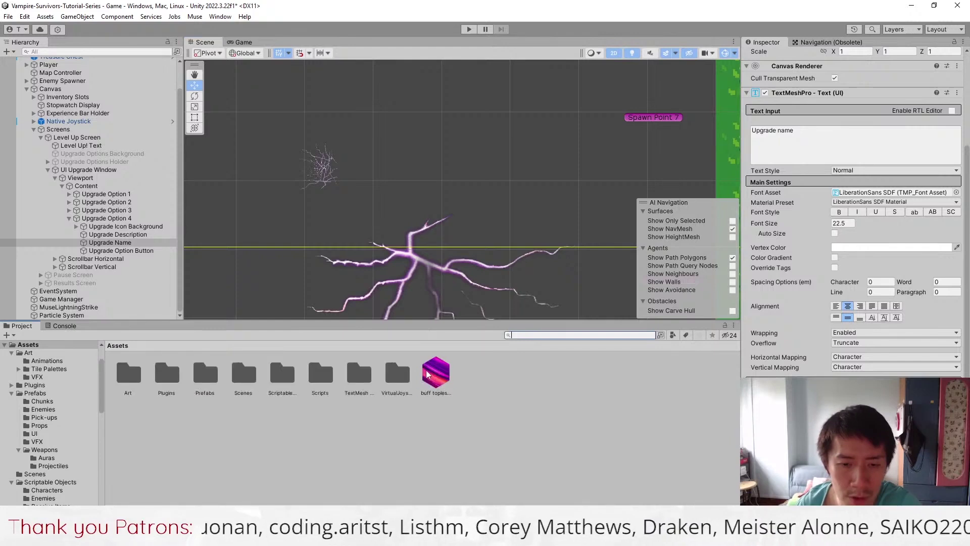
pyautogui.doubleClick(436, 372)
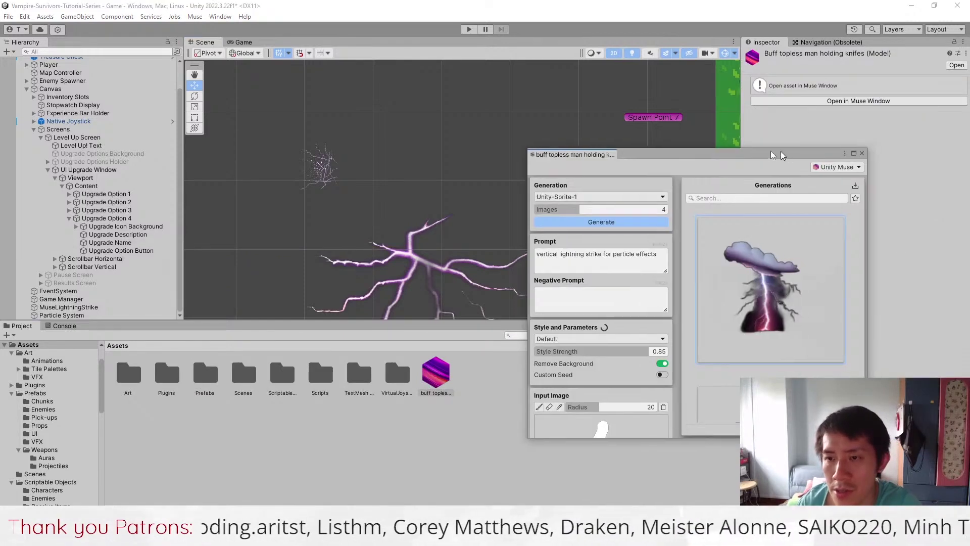
pyautogui.scroll(-3, 456, 345)
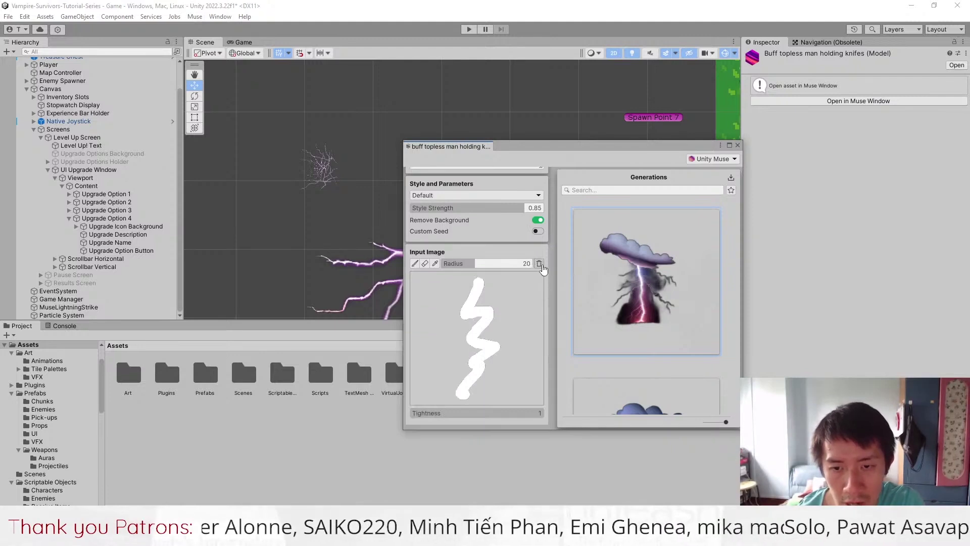
pyautogui.click(539, 263)
pyautogui.moveTo(494, 311)
pyautogui.mouseDown()
pyautogui.moveTo(502, 317)
pyautogui.moveTo(441, 334)
pyautogui.mouseUp()
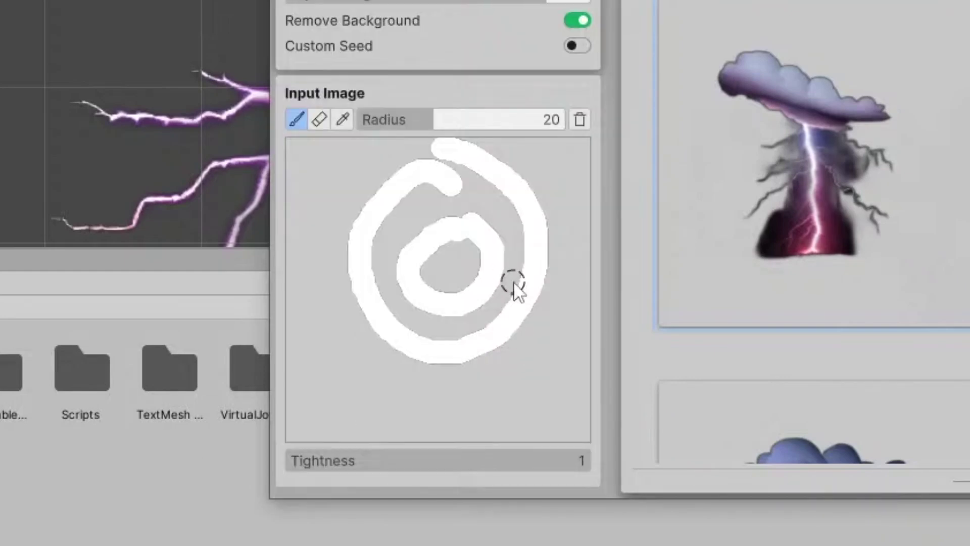
pyautogui.scroll(5, 478, 304)
# Step: Generate sprites for 'shockwave particle effect texture' and request another version of the purple ring
pyautogui.click(488, 212)
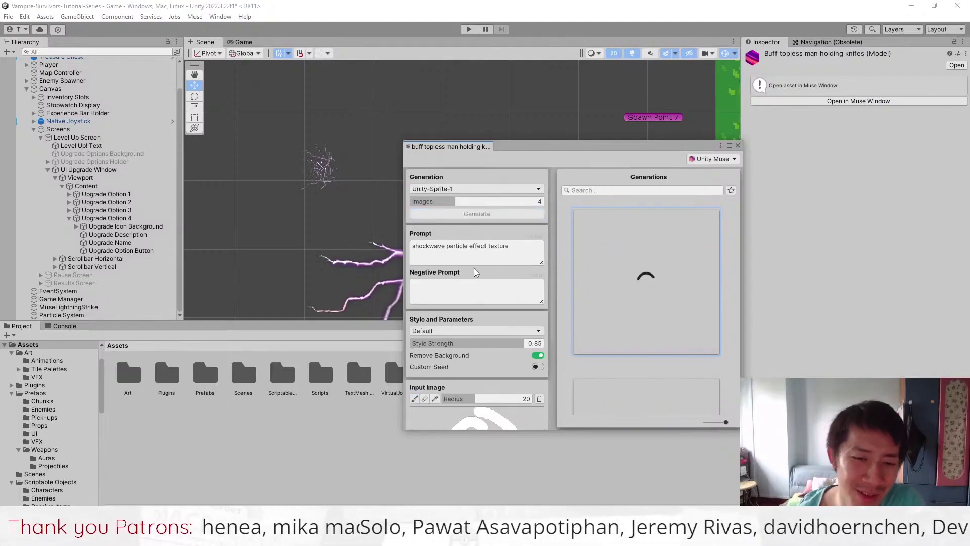
pyautogui.scroll(-3, 680, 293)
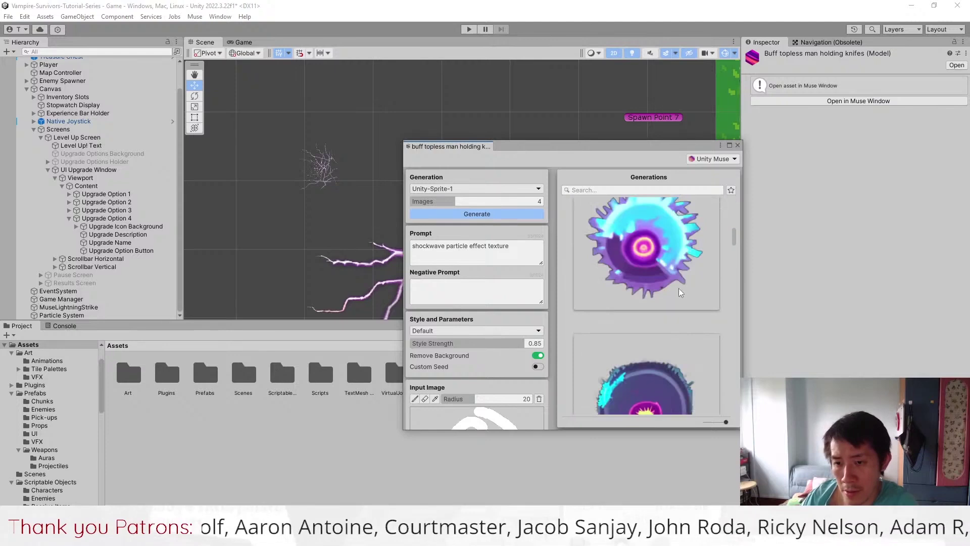
pyautogui.scroll(-5, 679, 293)
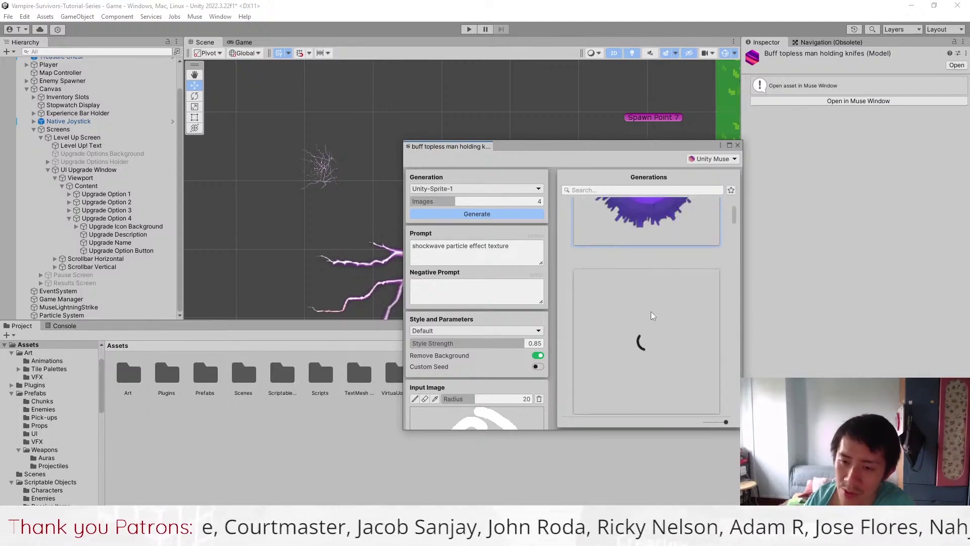
pyautogui.scroll(2, 641, 292)
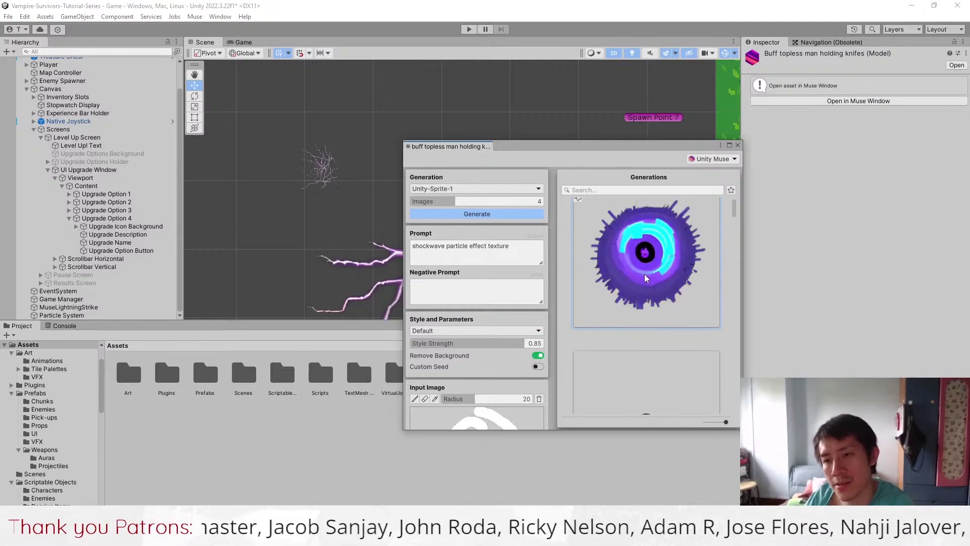
pyautogui.scroll(-4, 661, 258)
pyautogui.scroll(-2, 677, 236)
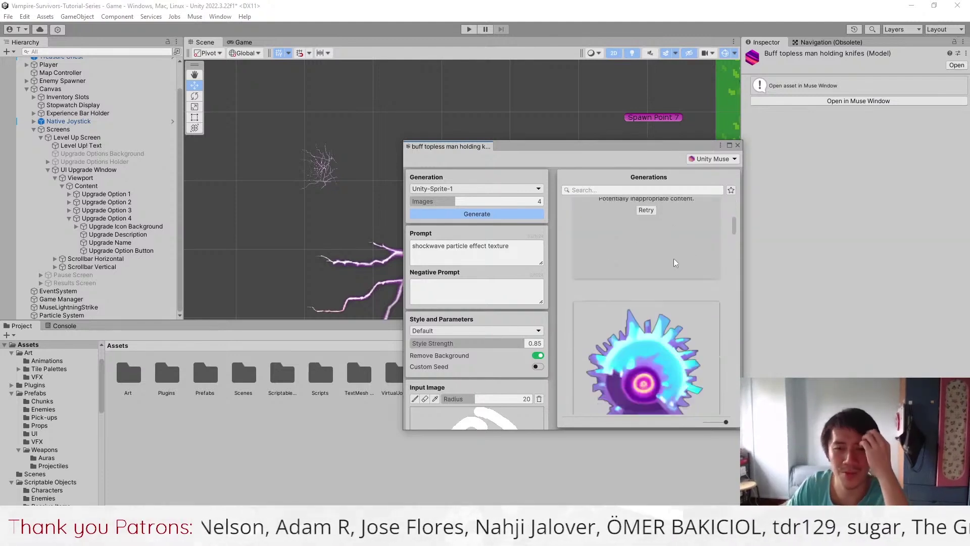
pyautogui.scroll(2, 675, 263)
pyautogui.scroll(3, 671, 281)
pyautogui.scroll(1, 667, 295)
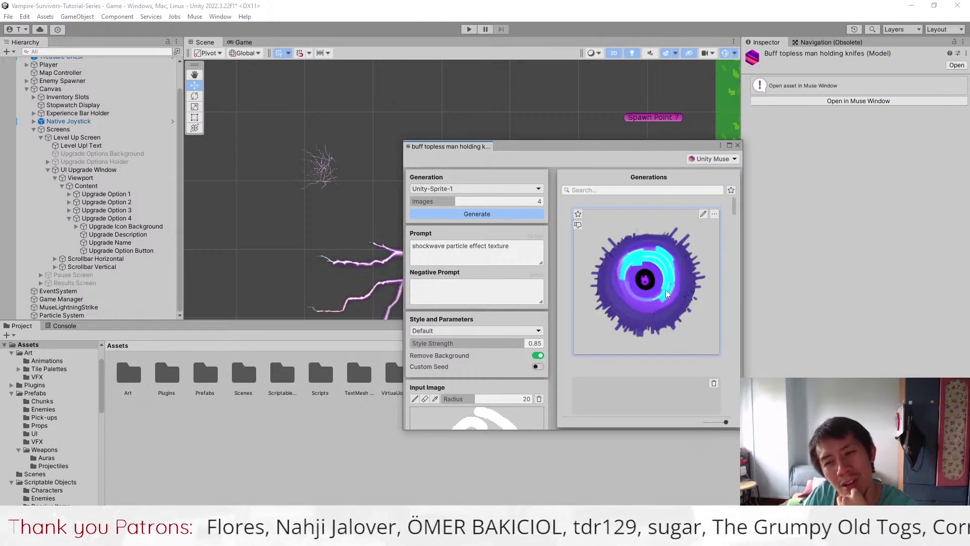
pyautogui.click(492, 216)
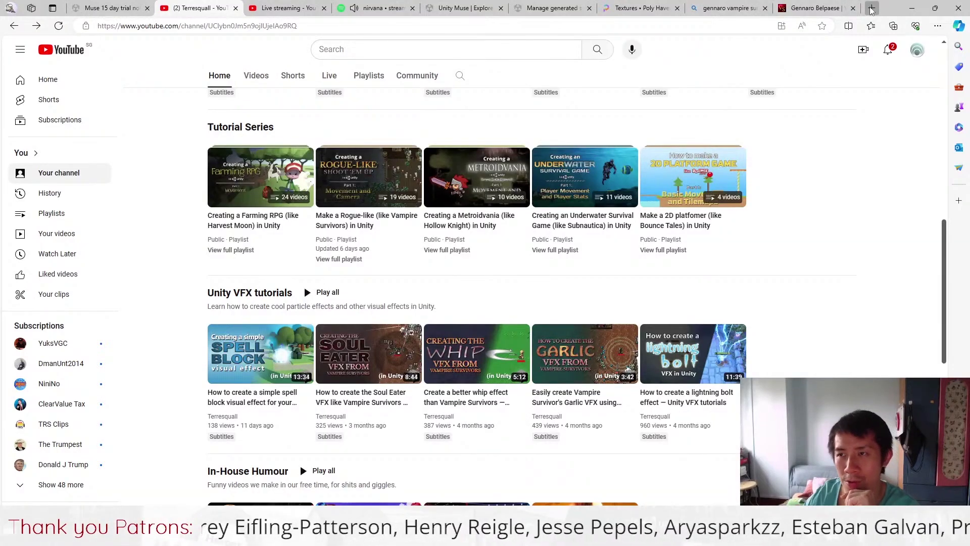
# Step: Search Google Images for 'shockwave particle effect texture' in a new tab, then return to Unity
pyautogui.click(872, 9)
pyautogui.write('google.com')
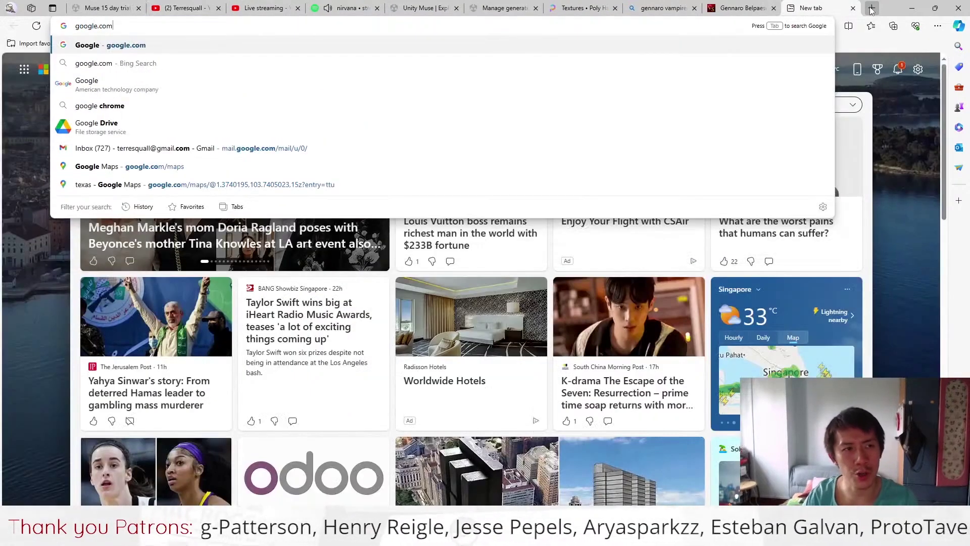
pyautogui.press('Return')
pyautogui.write('h')
pyautogui.press('BackSpace')
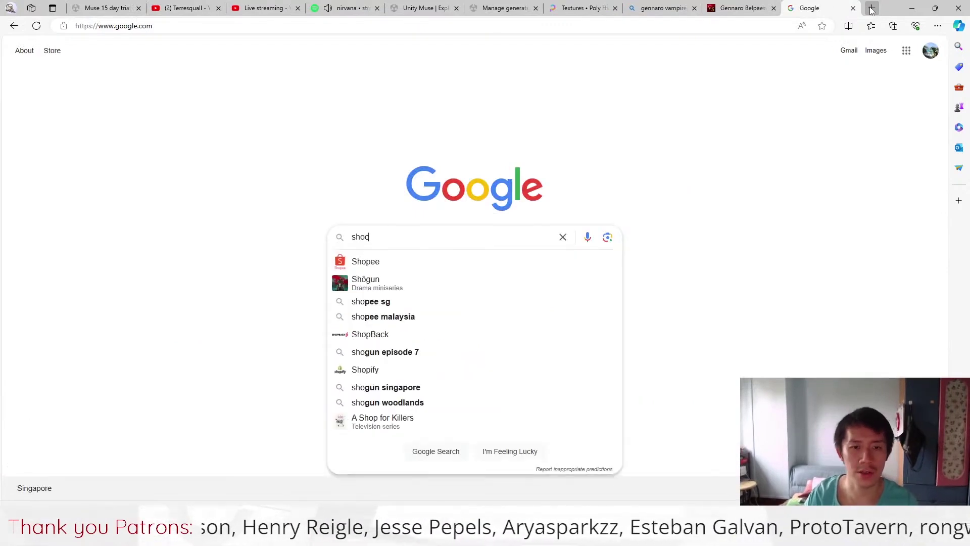
pyautogui.write('kwave particle effect texture')
pyautogui.press('Return')
pyautogui.click(152, 92)
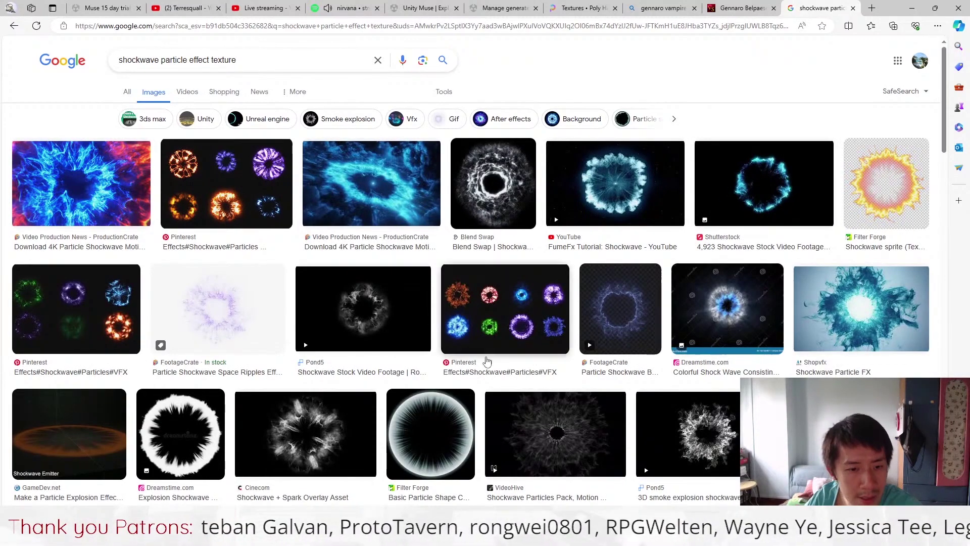
pyautogui.scroll(-2, 433, 419)
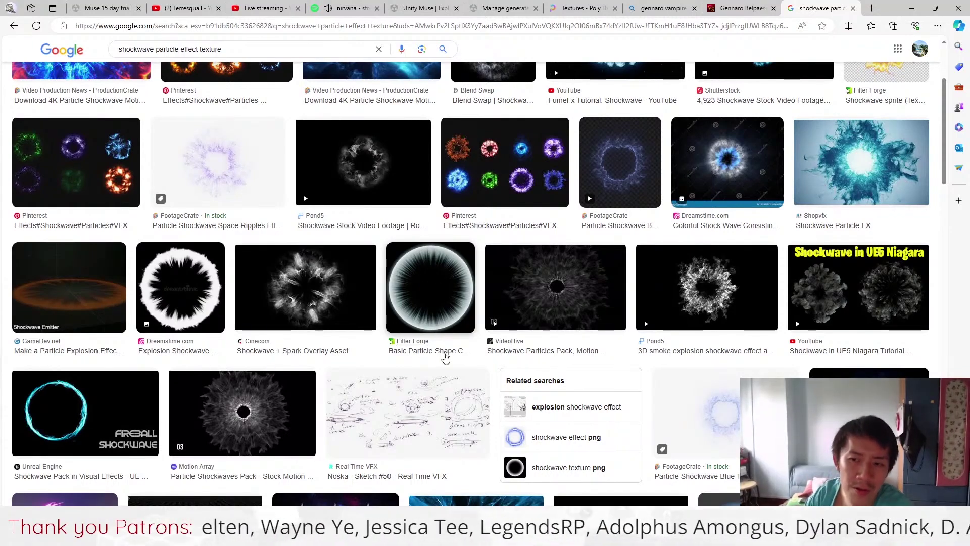
pyautogui.scroll(2, 538, 332)
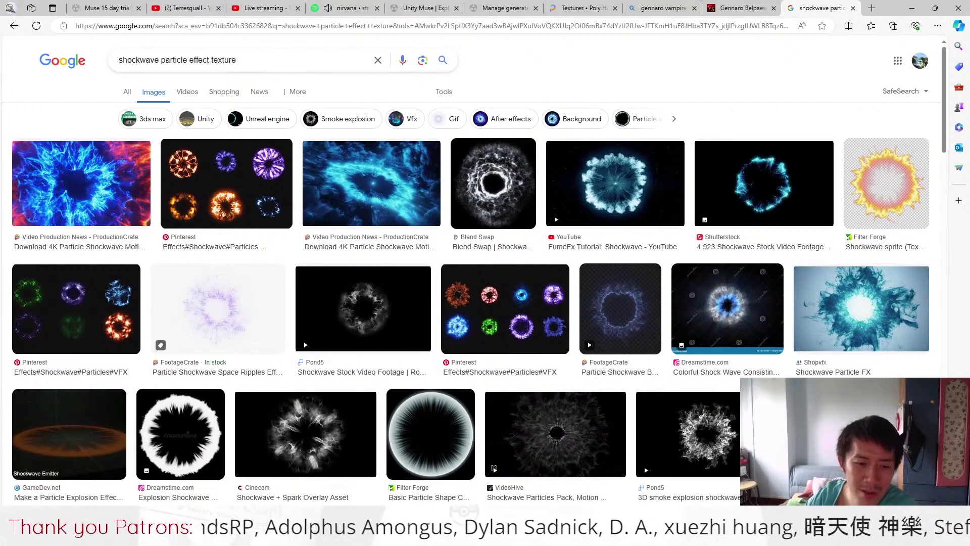
pyautogui.hotkey('alt', 'Tab')
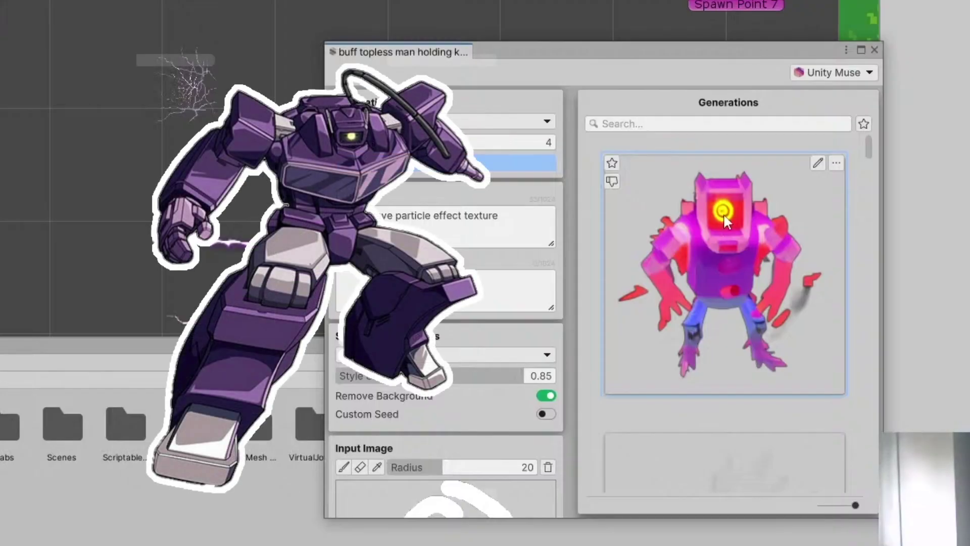
pyautogui.scroll(-2, 723, 213)
pyautogui.scroll(-2, 643, 267)
pyautogui.scroll(1, 643, 268)
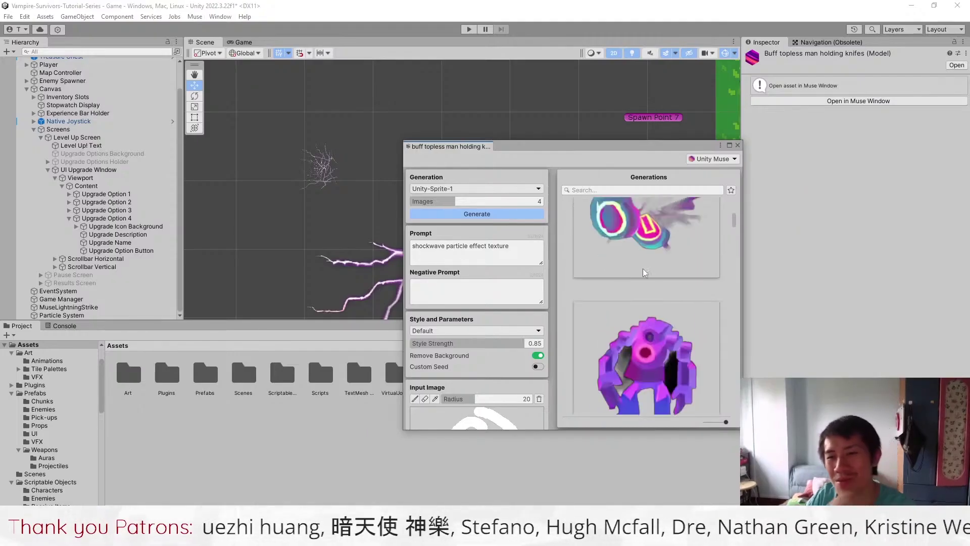
pyautogui.scroll(2, 643, 268)
pyautogui.scroll(1, 643, 259)
pyautogui.scroll(1, 643, 252)
pyautogui.scroll(1, 642, 252)
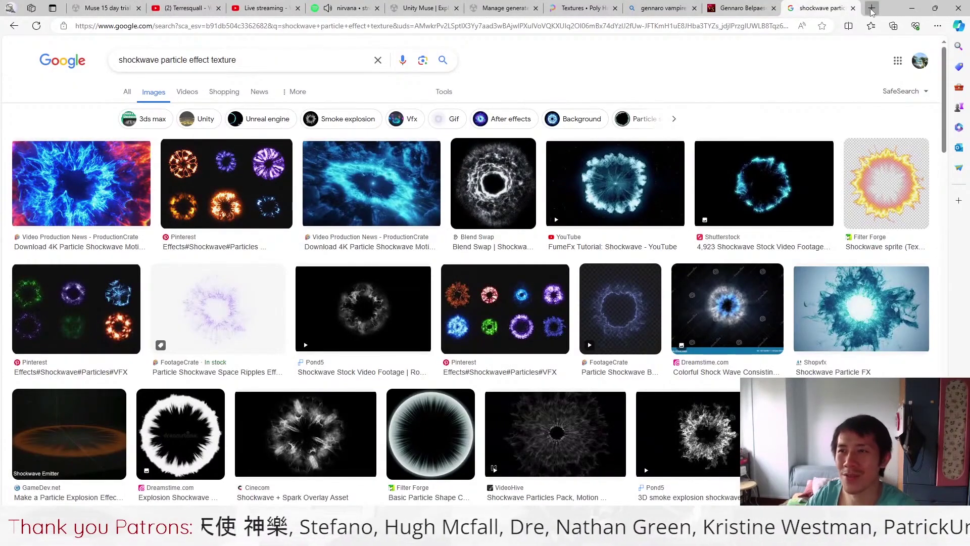
# Step: Browse Bing image results for 'shockwave particle effect texture', then return to the Google Images tab
pyautogui.click(872, 8)
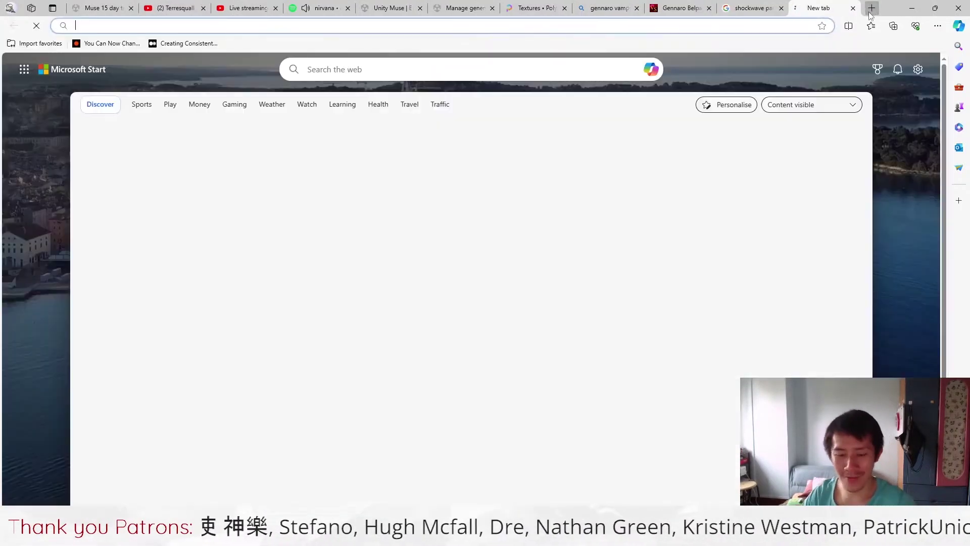
pyautogui.write('shockwave pari')
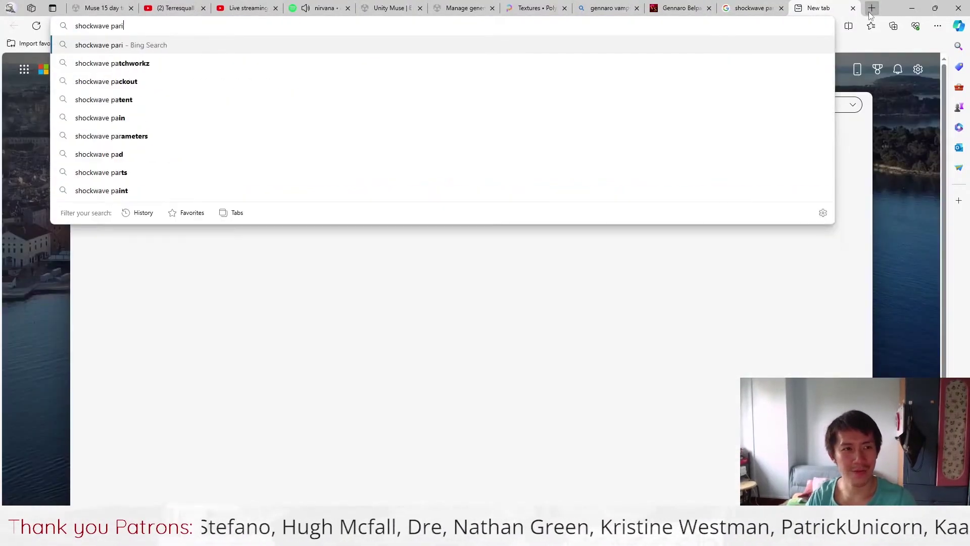
pyautogui.write('rticle effect texture')
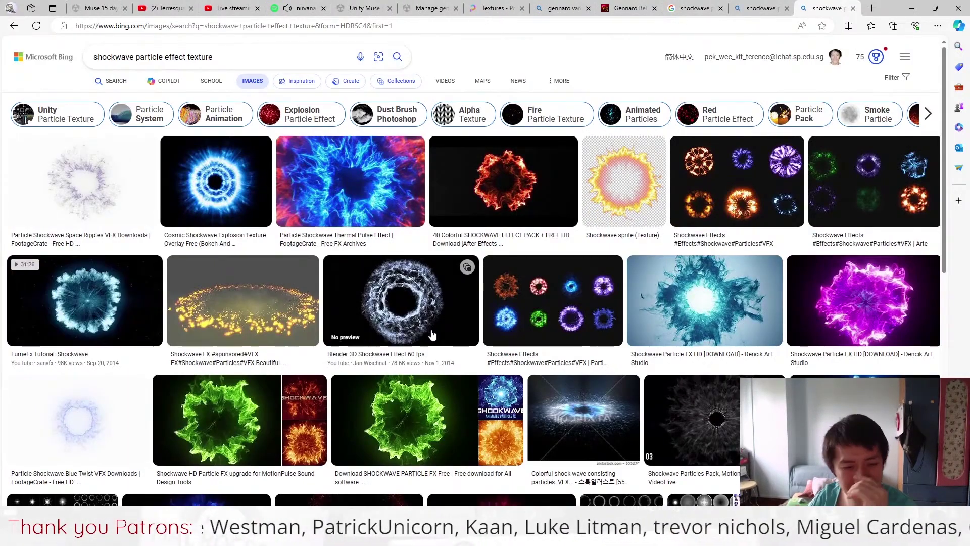
pyautogui.scroll(-3, 429, 342)
pyautogui.moveTo(84, 99)
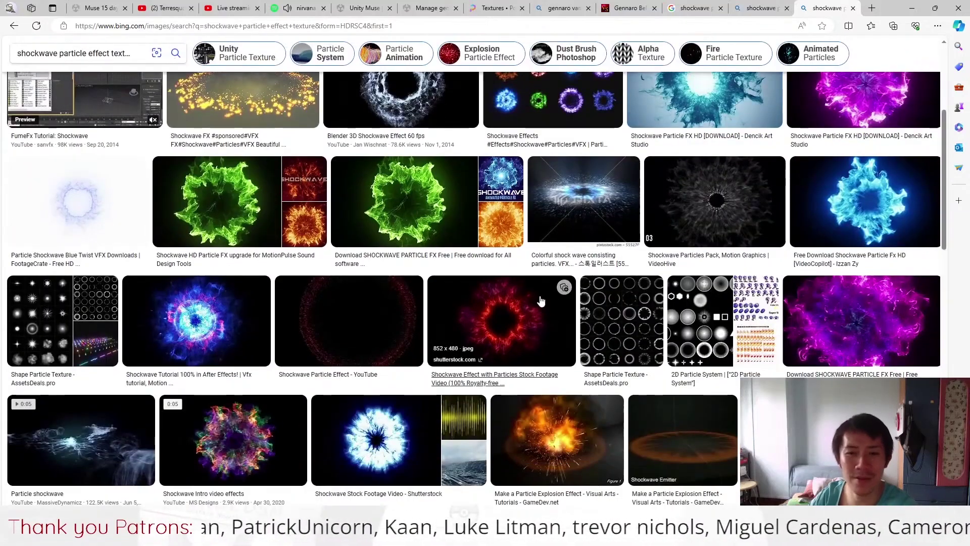
pyautogui.scroll(-1, 554, 349)
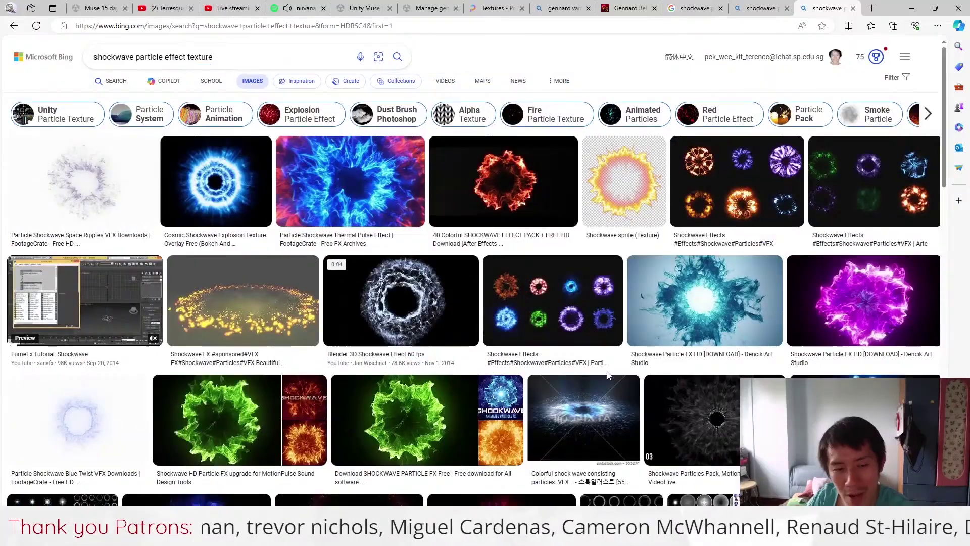
pyautogui.scroll(-5, 531, 356)
pyautogui.scroll(-3, 591, 394)
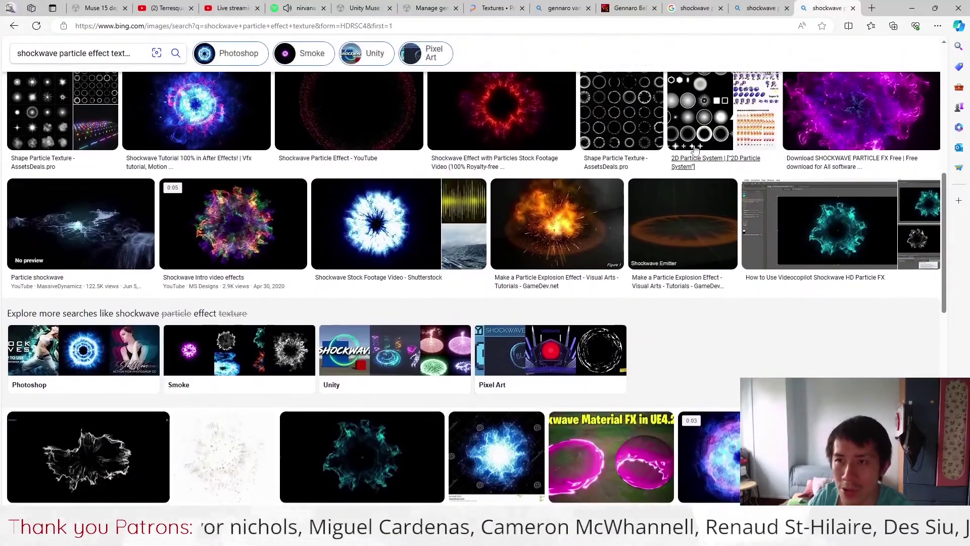
pyautogui.click(751, 9)
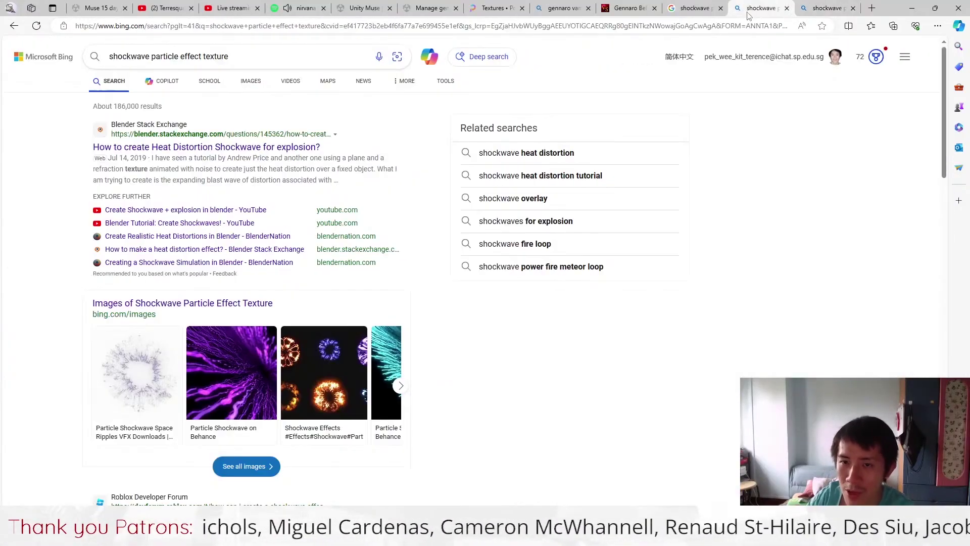
pyautogui.click(694, 9)
pyautogui.scroll(-3, 469, 317)
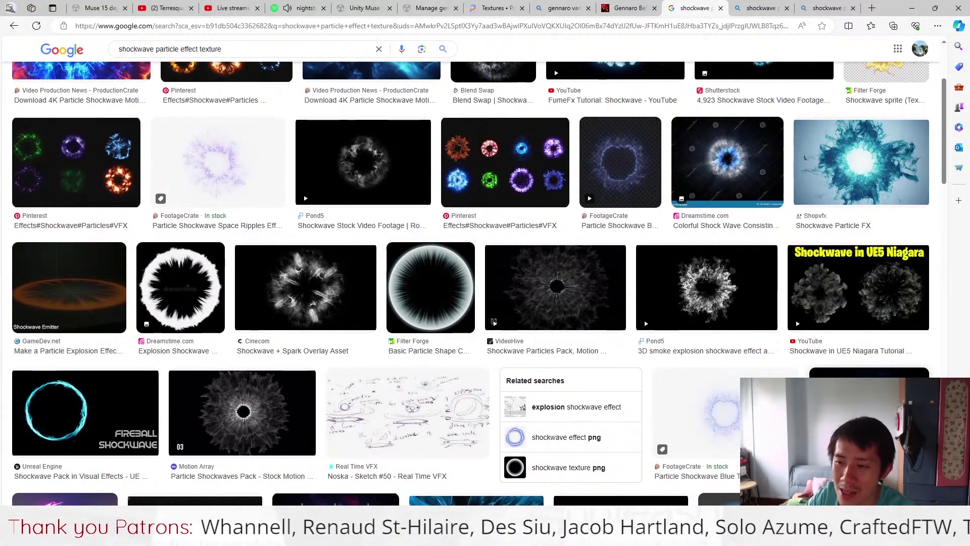
pyautogui.scroll(3, 493, 322)
# Step: Back in Unity, close the Muse window, select the Particle System and centre it in the Scene view
pyautogui.hotkey('alt', 'Tab')
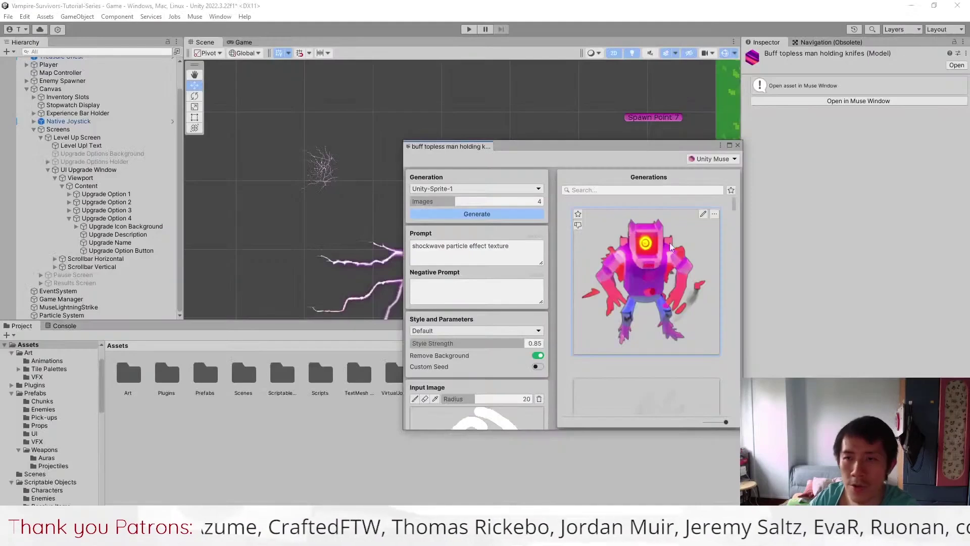
pyautogui.click(737, 144)
pyautogui.click(62, 315)
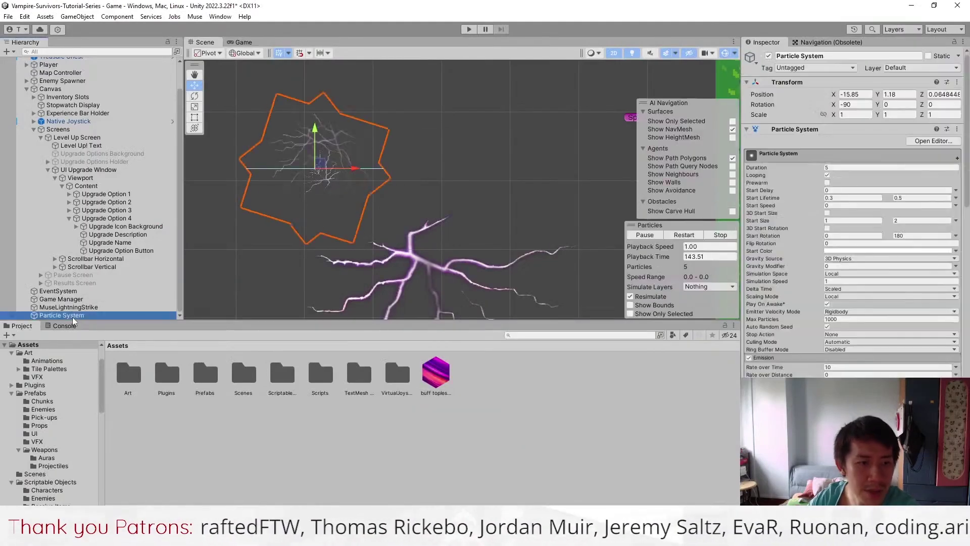
pyautogui.moveTo(287, 145); pyautogui.dragTo(445, 230, button='middle')
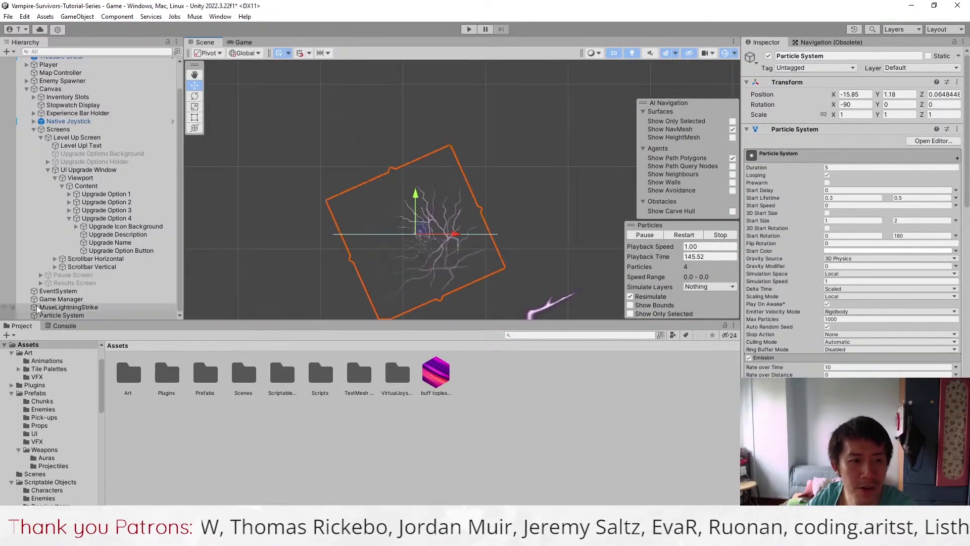
pyautogui.rightClick(50, 316)
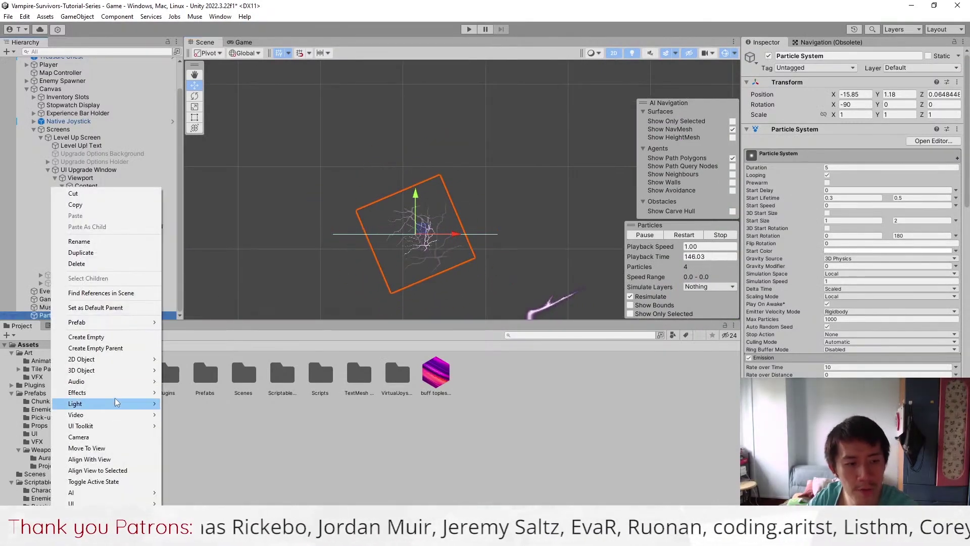
# Step: Add a child particle system with Shape disabled, Start Speed 0 and Rate over Time 0
pyautogui.moveTo(77, 392)
pyautogui.click(196, 393)
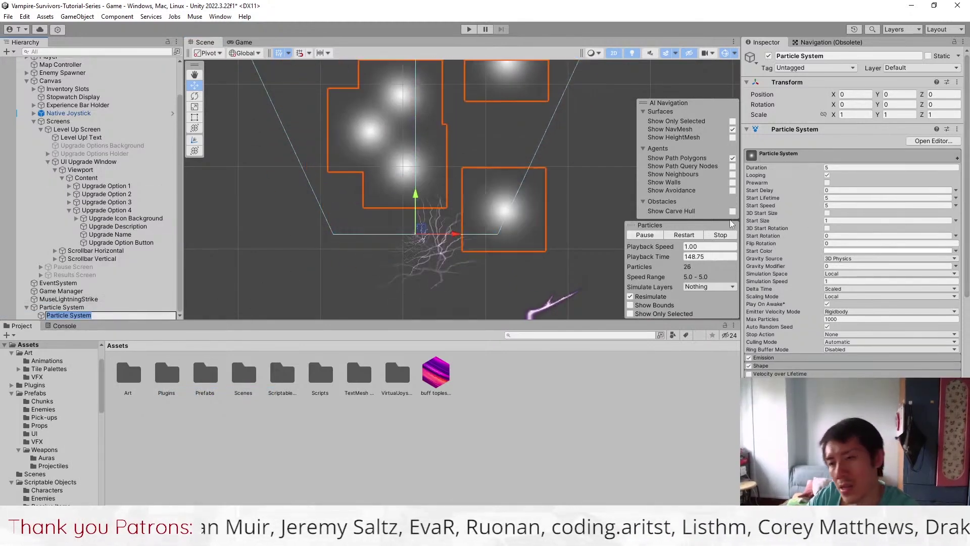
pyautogui.click(750, 365)
pyautogui.write('0')
pyautogui.press('Tab')
pyautogui.write('3')
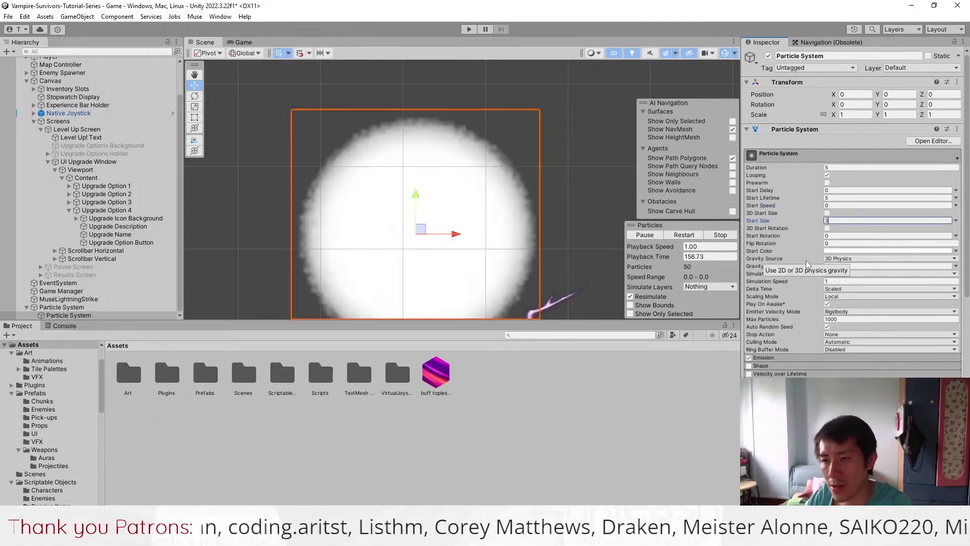
pyautogui.scroll(-1, 808, 259)
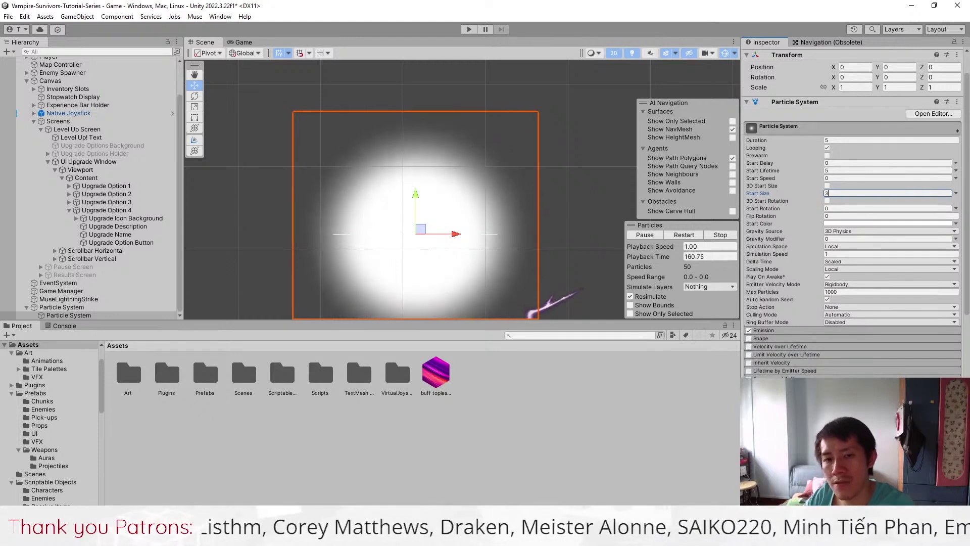
pyautogui.click(769, 330)
pyautogui.write('0')
pyautogui.press('Return')
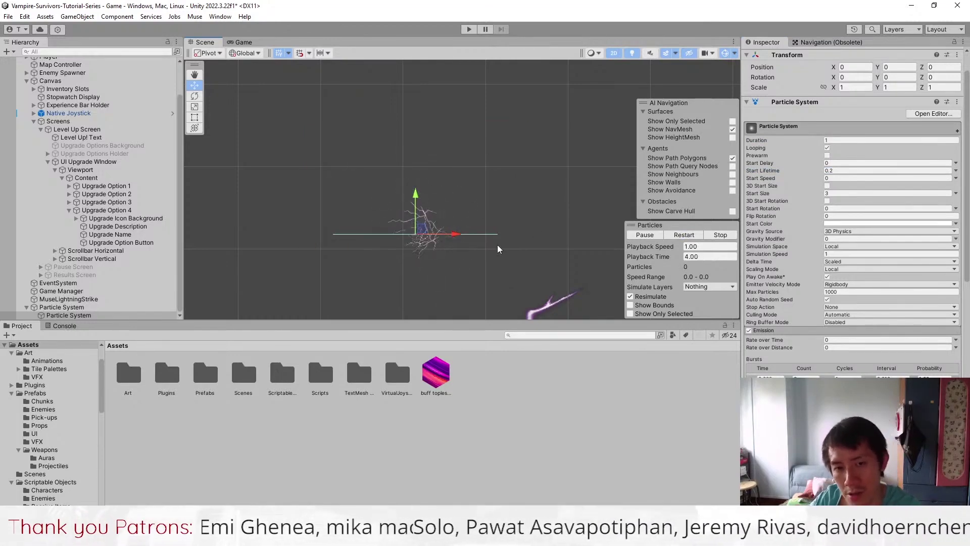
# Step: Give the child a random Start Lifetime range and enable Texture Sheet Animation in Sprites mode
pyautogui.moveTo(501, 252); pyautogui.dragTo(542, 216, button='middle')
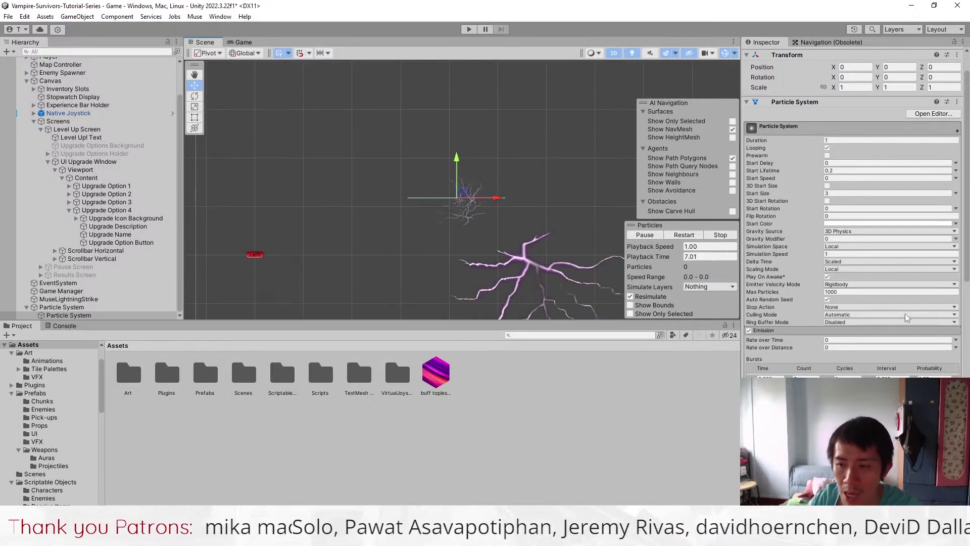
pyautogui.click(957, 170)
pyautogui.click(873, 203)
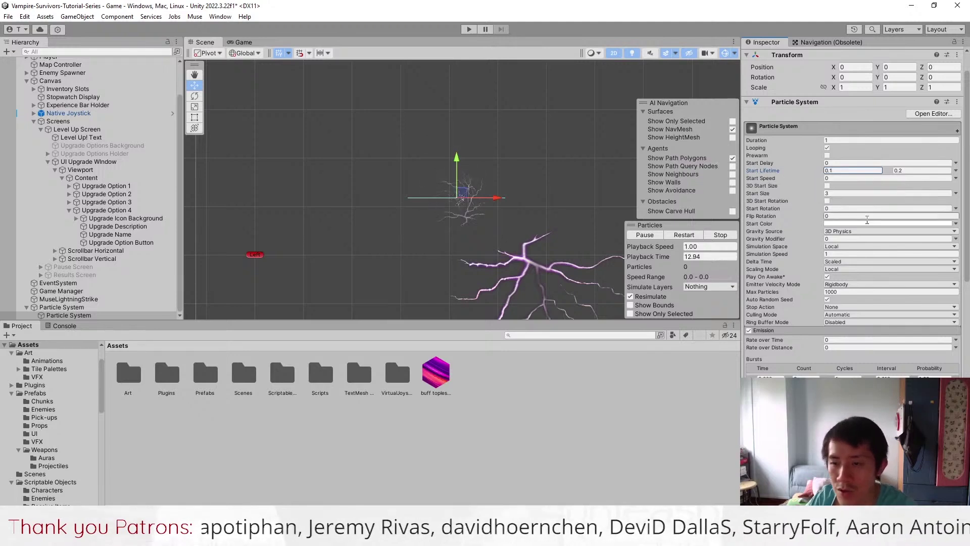
pyautogui.scroll(-1, 902, 247)
pyautogui.scroll(-3, 904, 247)
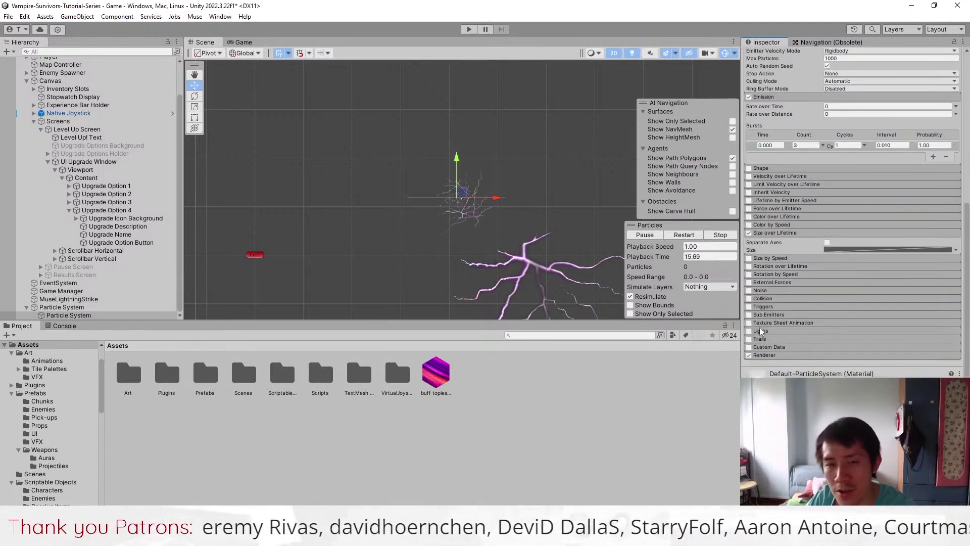
pyautogui.scroll(2, 503, 201)
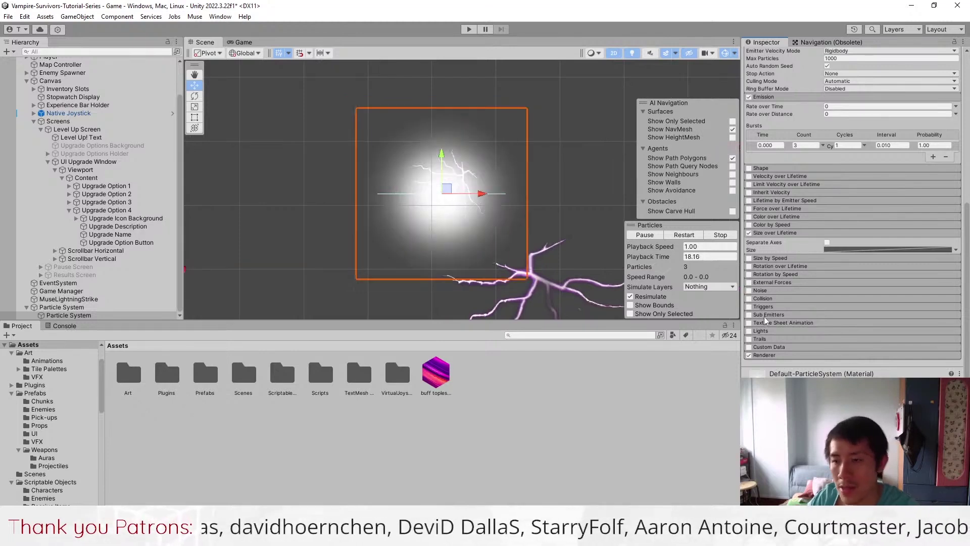
pyautogui.click(751, 323)
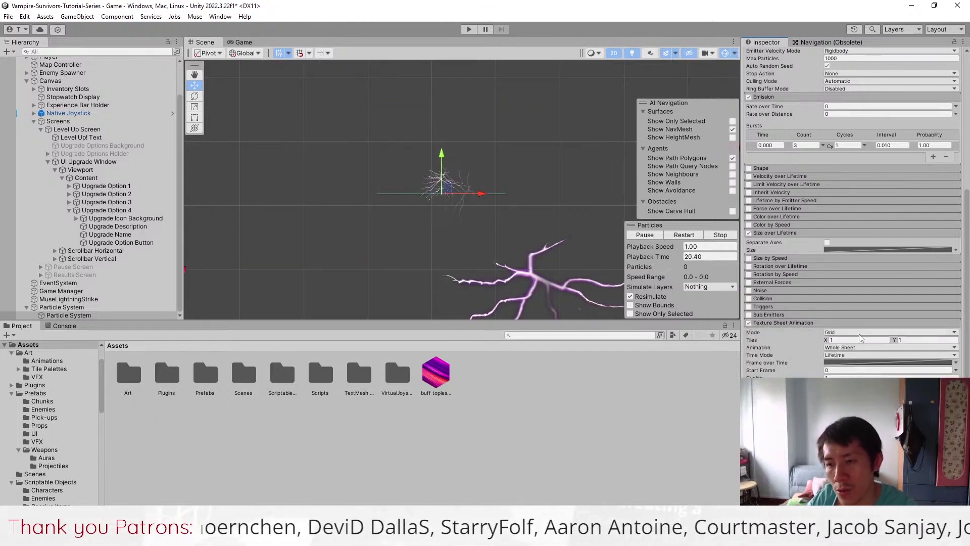
pyautogui.click(851, 352)
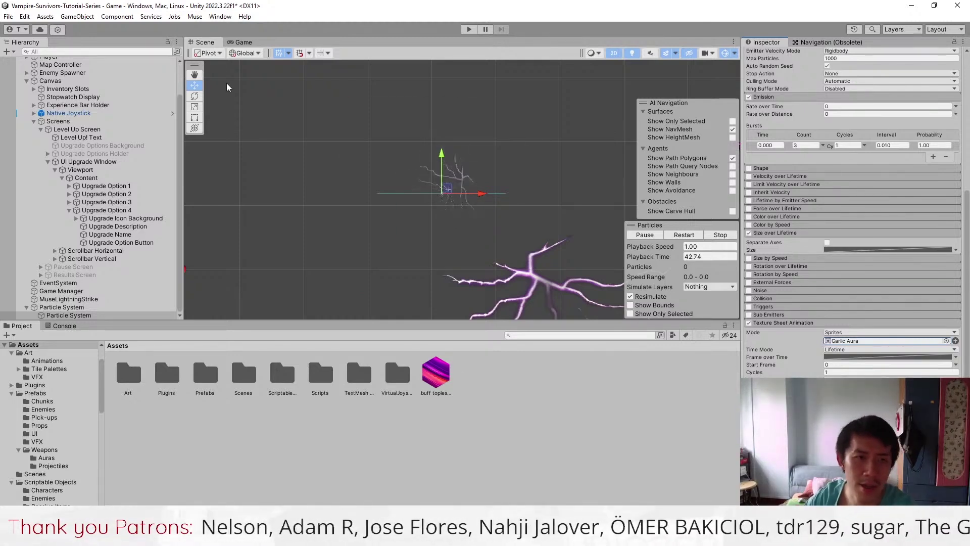
pyautogui.click(219, 17)
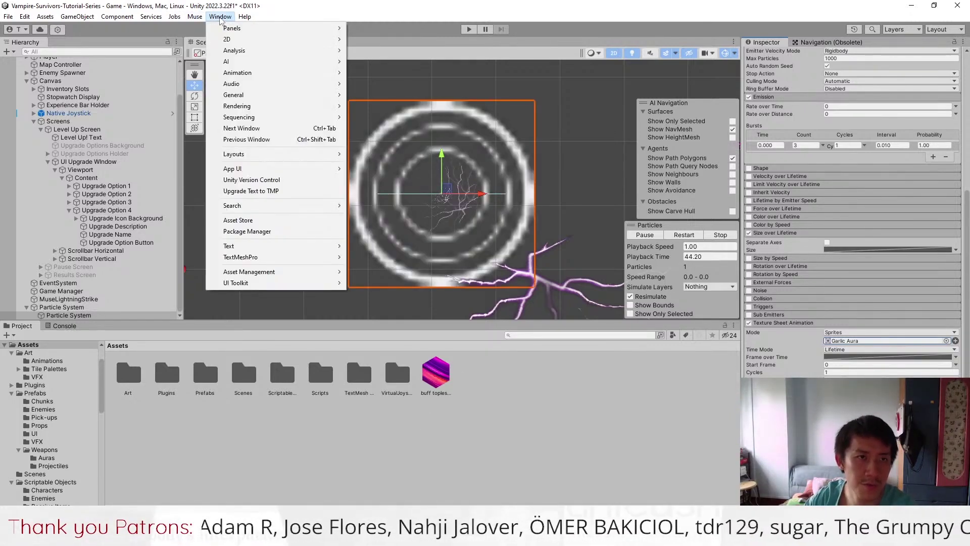
pyautogui.click(379, 62)
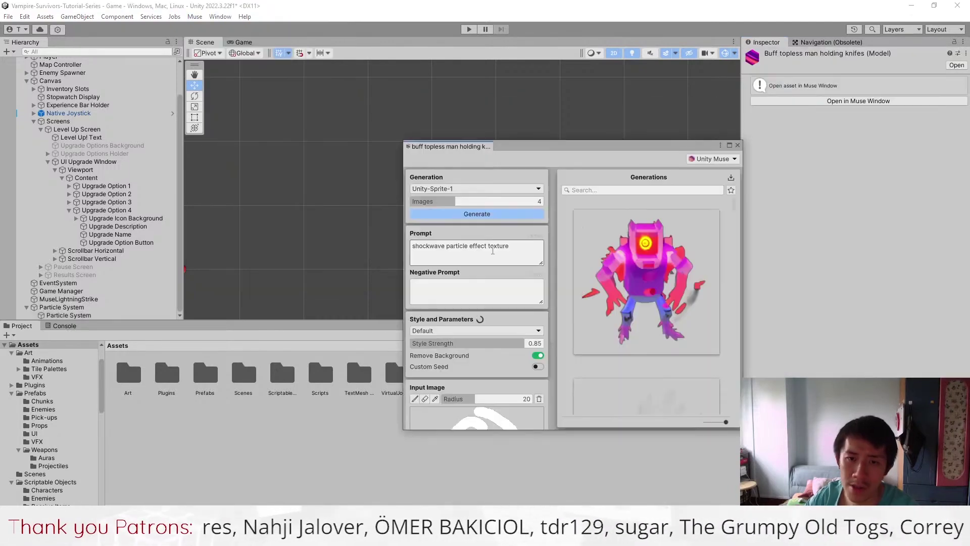
pyautogui.tripleClick(493, 250)
pyautogui.moveTo(646, 283)
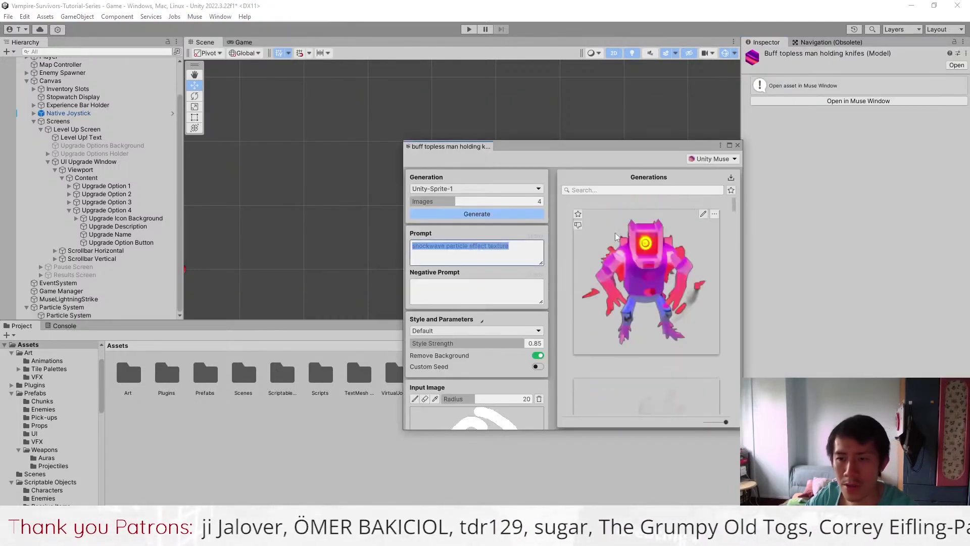
pyautogui.scroll(-3, 651, 303)
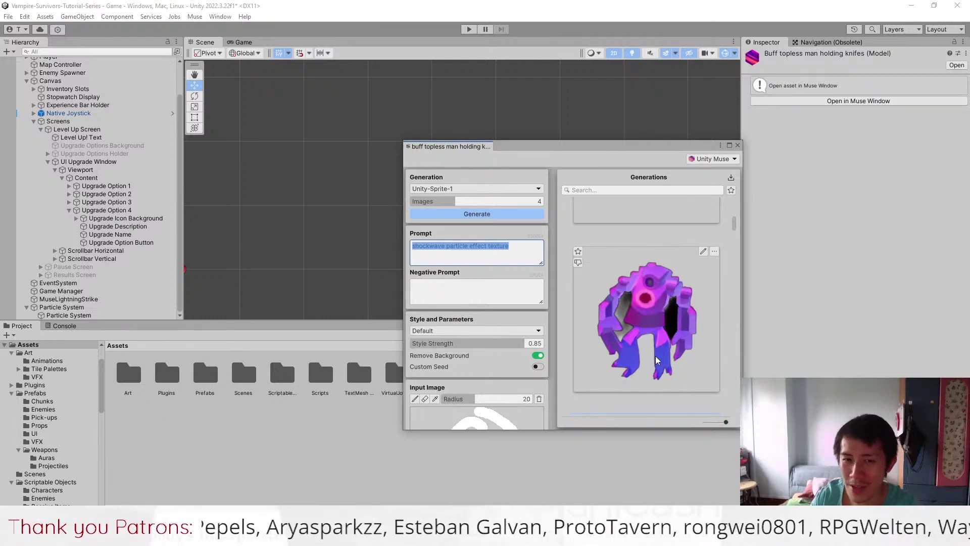
pyautogui.scroll(-2, 679, 344)
pyautogui.scroll(3, 654, 265)
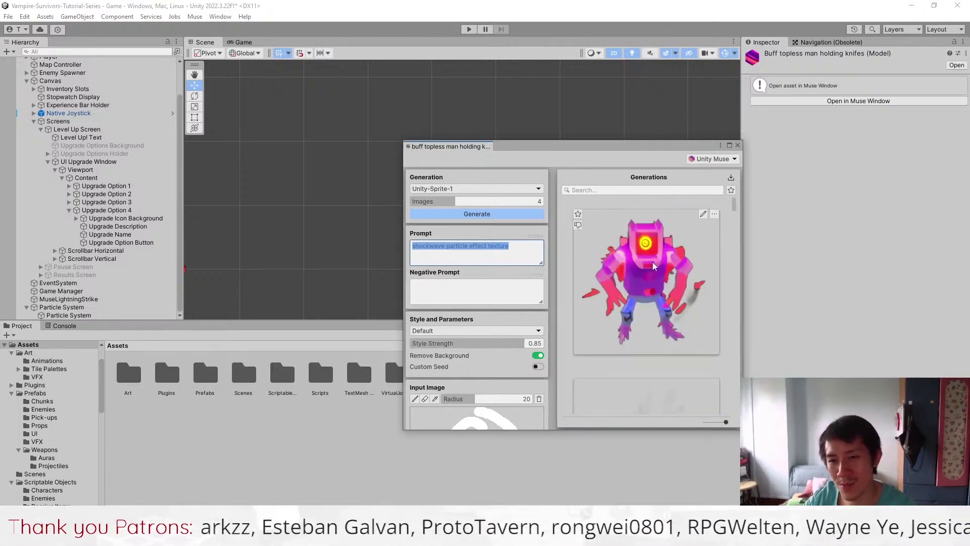
pyautogui.scroll(-1, 682, 238)
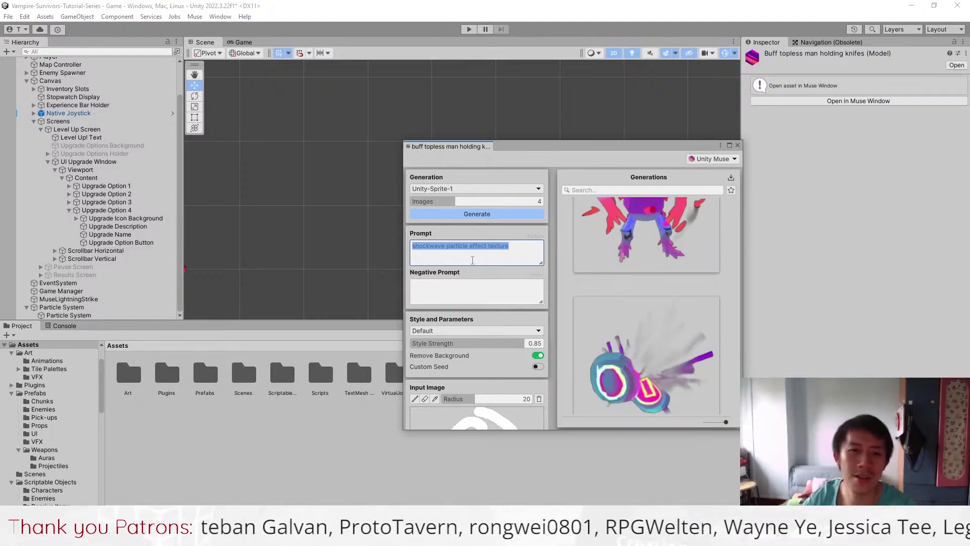
pyautogui.moveTo(487, 246); pyautogui.dragTo(319, 307)
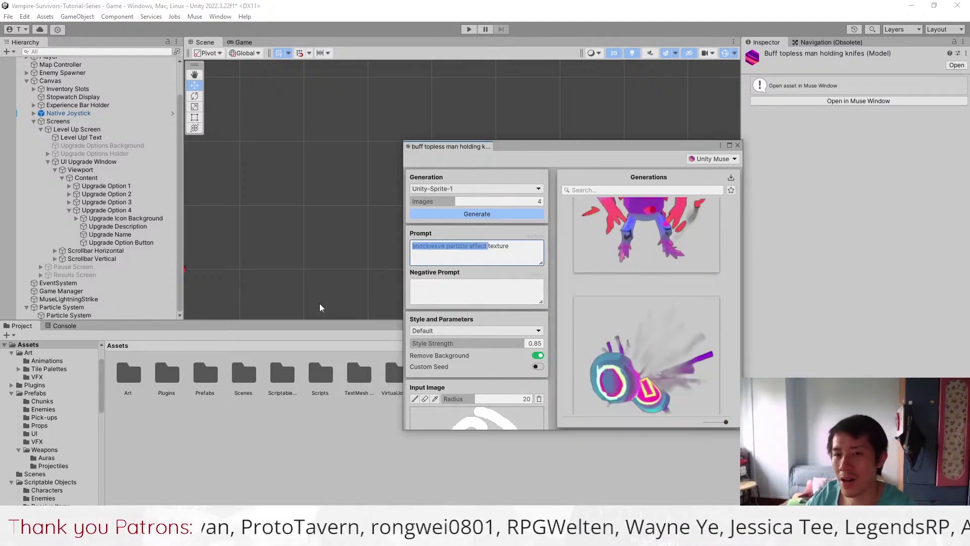
pyautogui.click(738, 145)
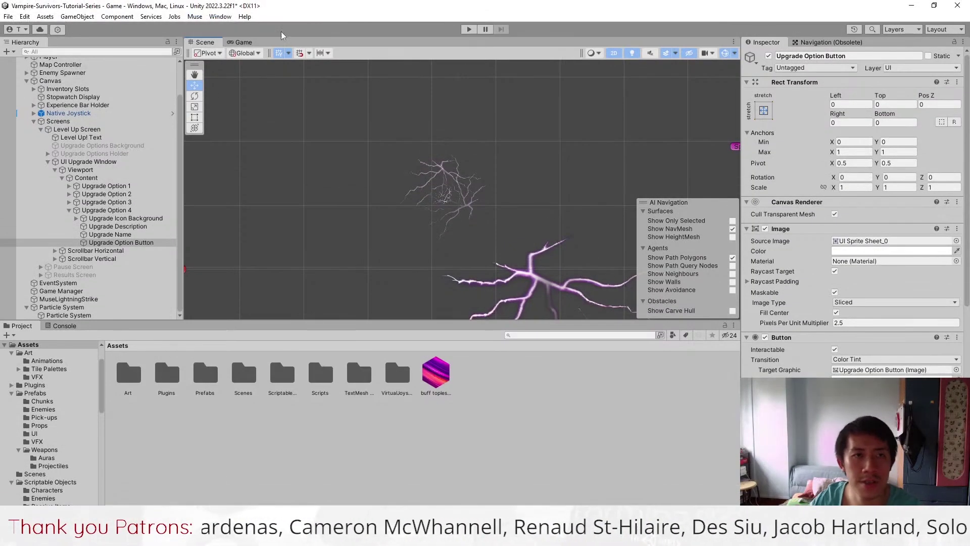
# Step: Open the Package Manager and choose to add a package by name from the + menu
pyautogui.click(221, 16)
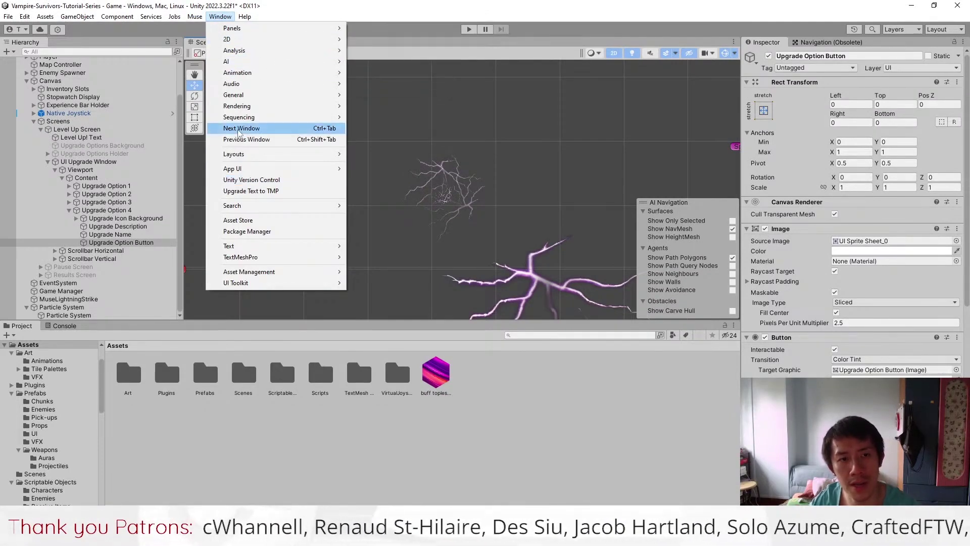
pyautogui.moveTo(229, 245)
pyautogui.click(246, 231)
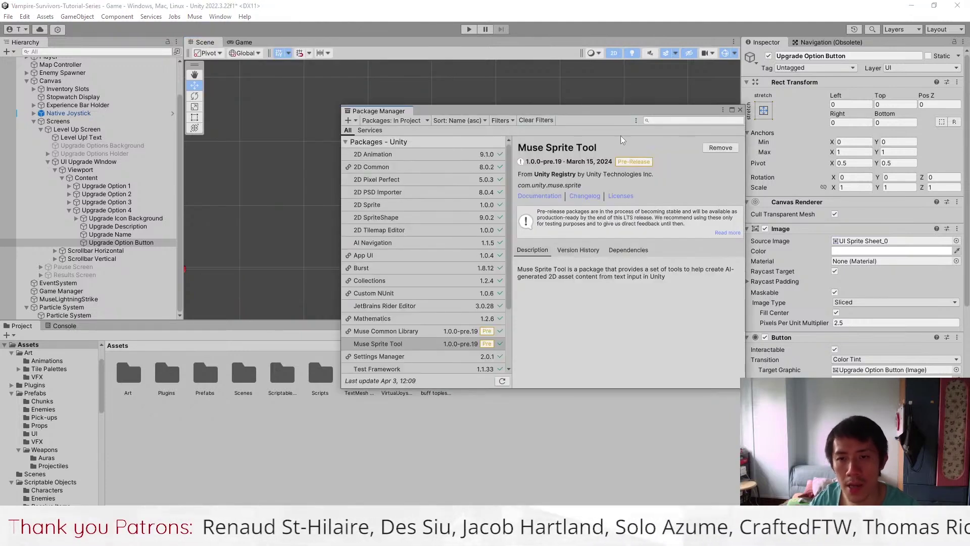
pyautogui.click(349, 120)
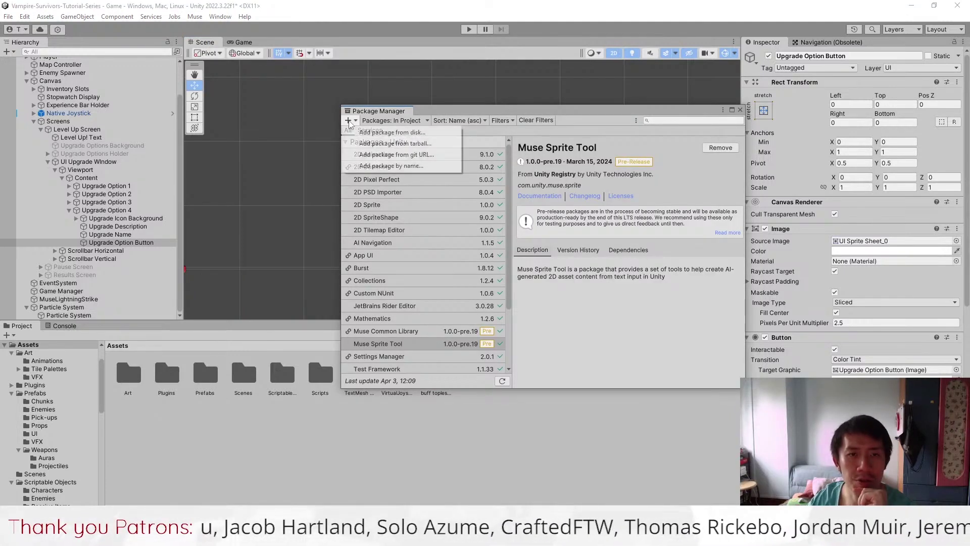
pyautogui.click(394, 162)
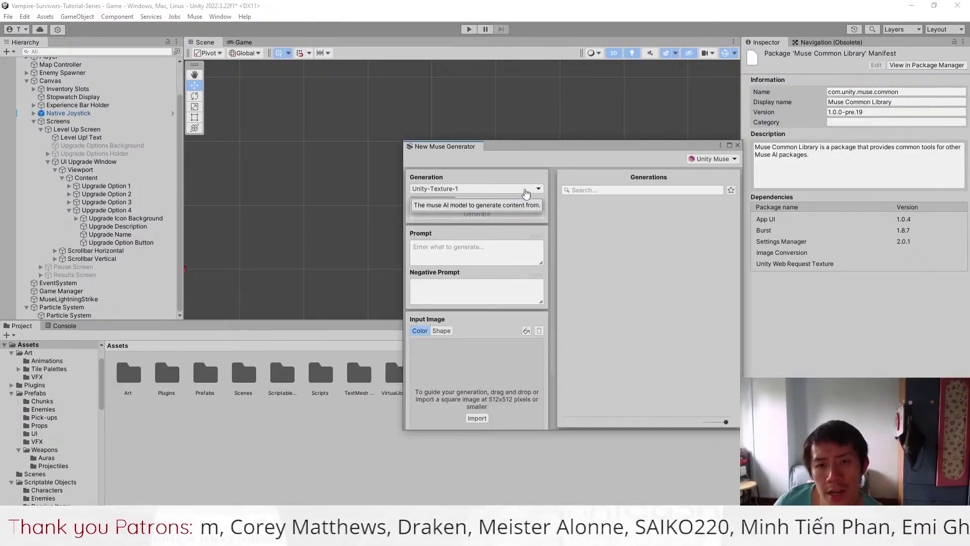
# Step: Generate textures for the 'sandy beach' prompt, pick the first result and open its actions
pyautogui.click(462, 254)
pyautogui.click(448, 293)
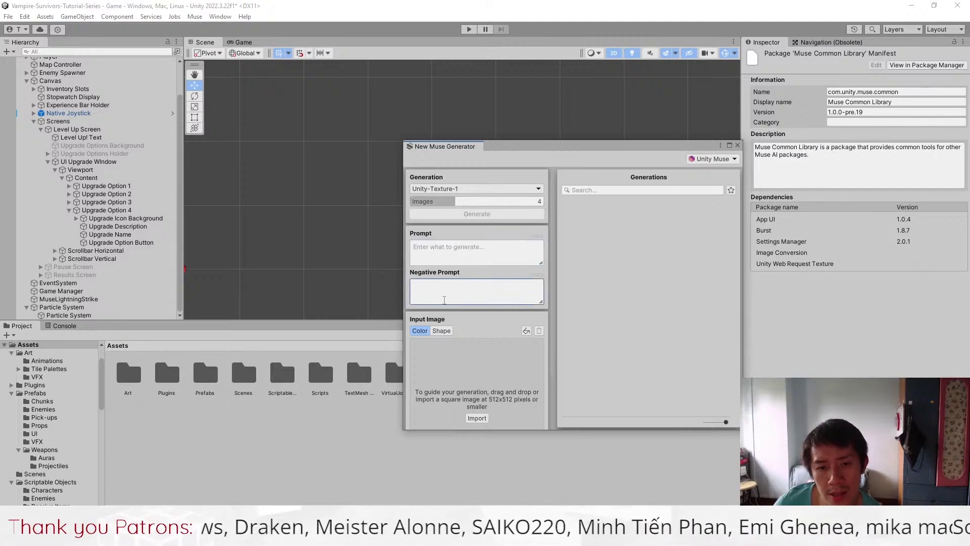
pyautogui.scroll(-2, 450, 311)
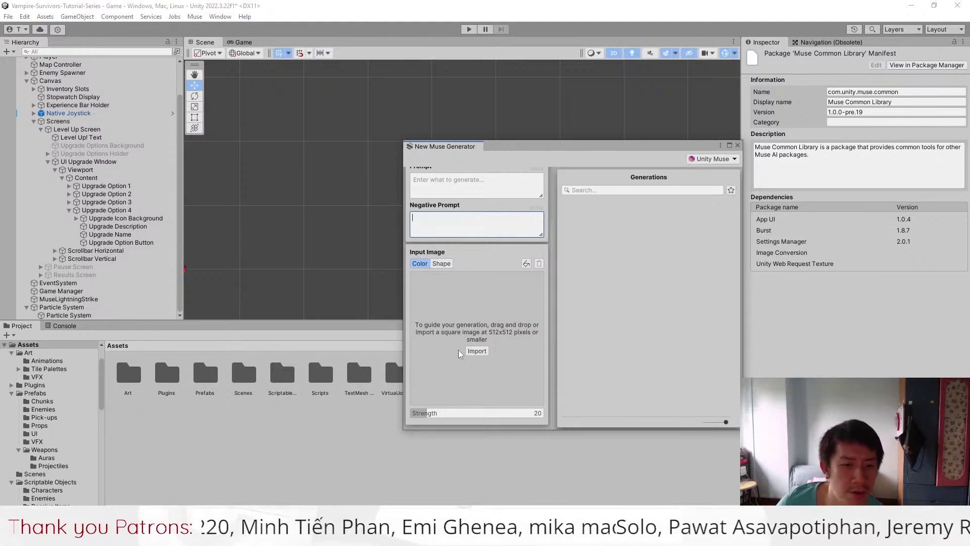
pyautogui.scroll(2, 461, 251)
pyautogui.write('sandy beach')
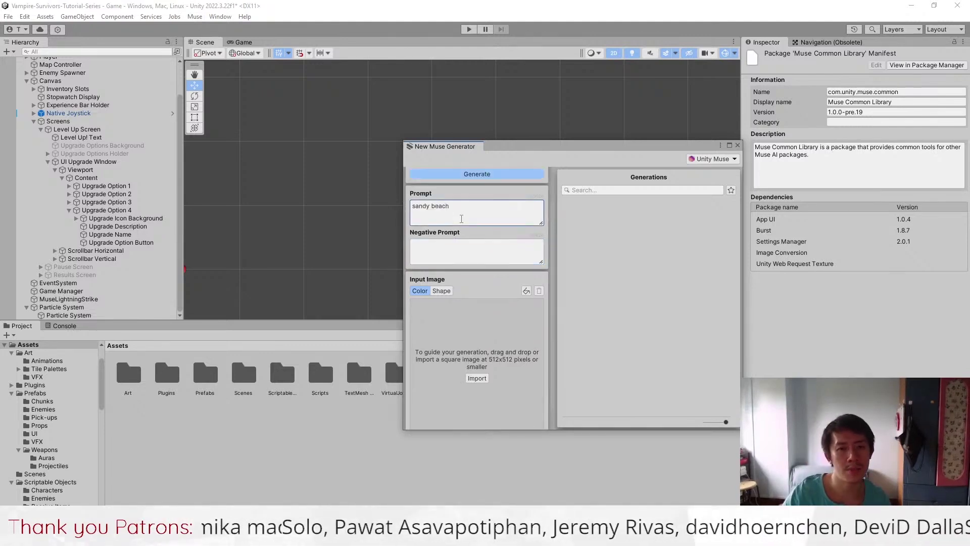
pyautogui.click(477, 173)
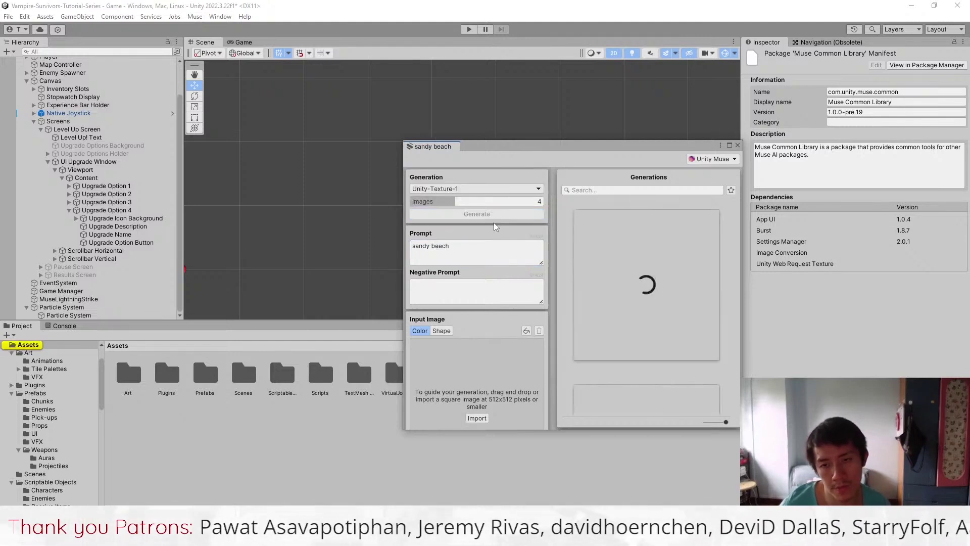
pyautogui.scroll(-2, 683, 269)
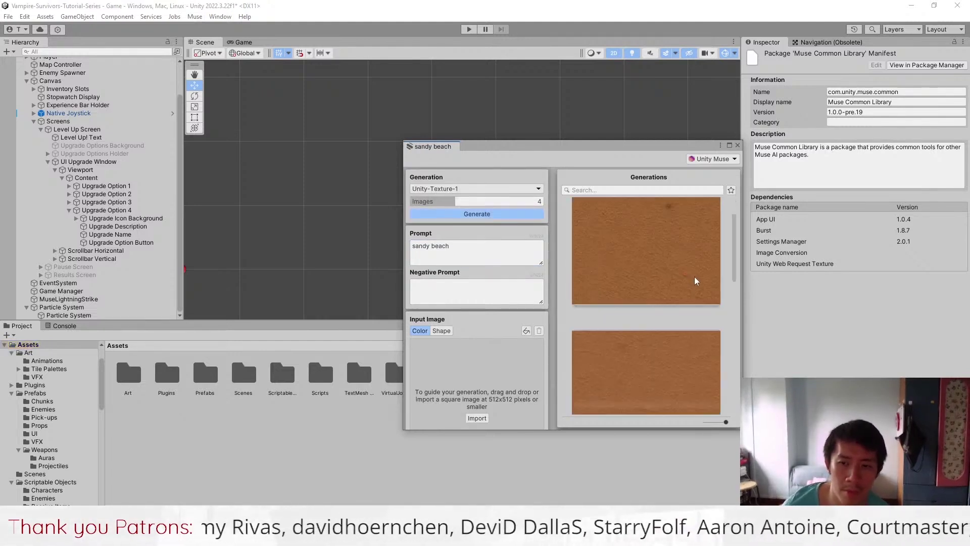
pyautogui.scroll(-2, 695, 278)
pyautogui.scroll(-2, 696, 278)
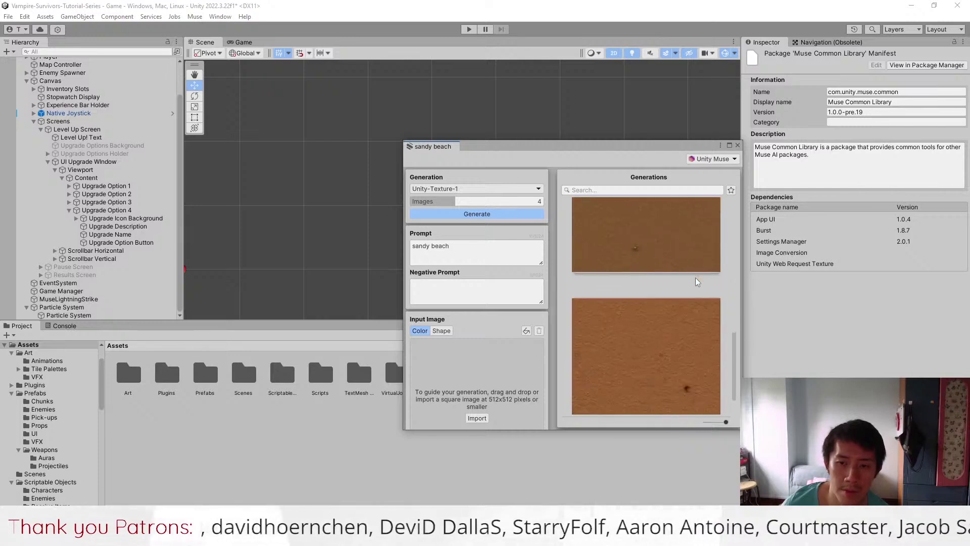
pyautogui.scroll(-1, 696, 278)
pyautogui.scroll(-3, 671, 322)
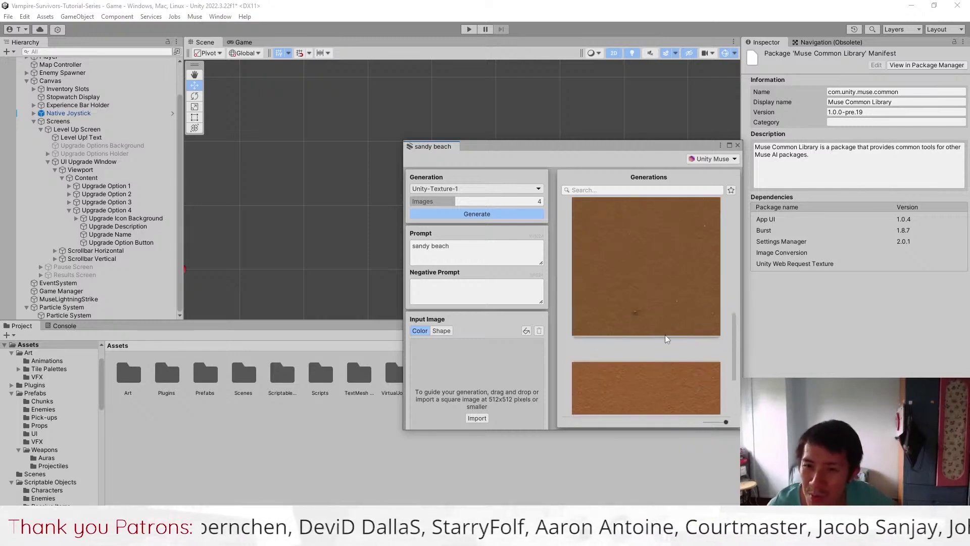
pyautogui.scroll(-3, 665, 334)
pyautogui.scroll(-2, 662, 341)
pyautogui.scroll(-1, 663, 326)
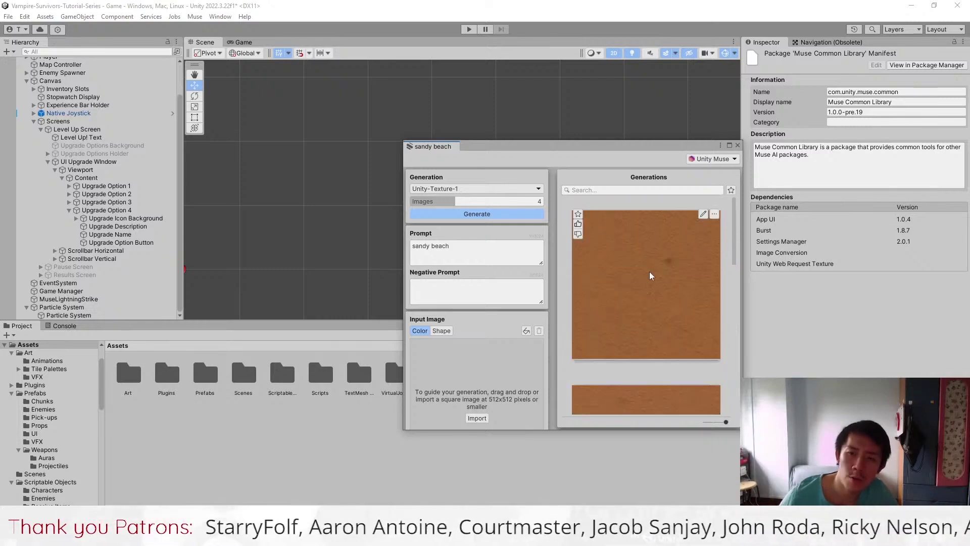
pyautogui.click(646, 286)
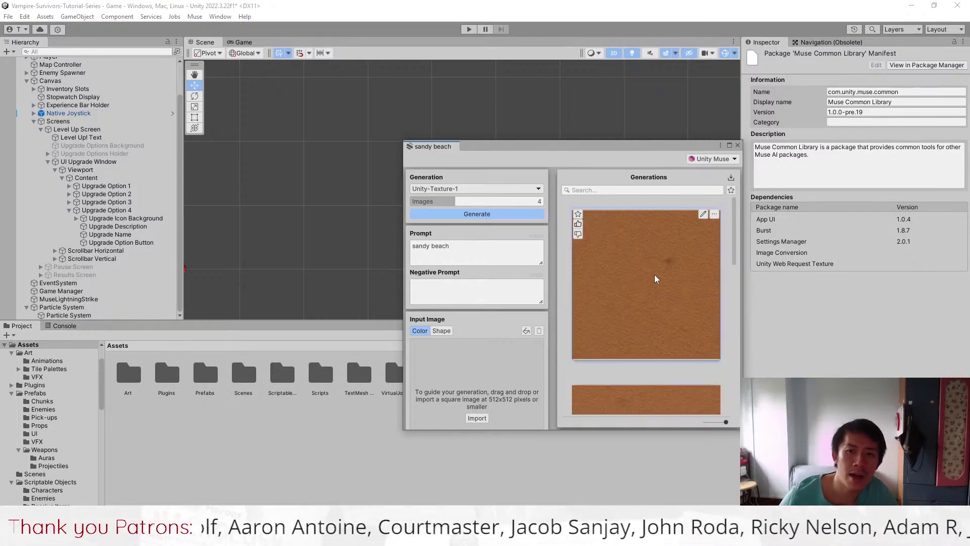
pyautogui.click(714, 215)
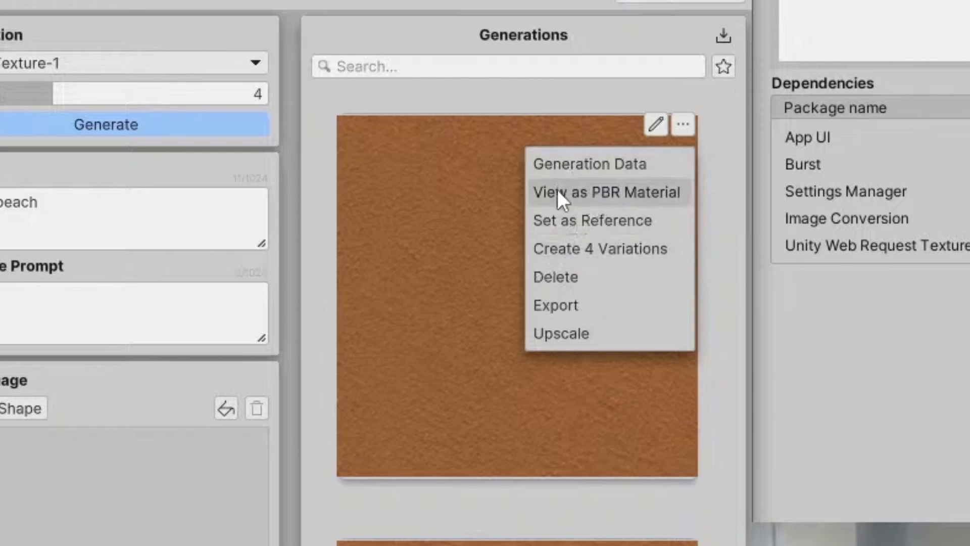
# Step: Preview the sand texture as a PBR material, then export it into Assets/Art
pyautogui.click(677, 242)
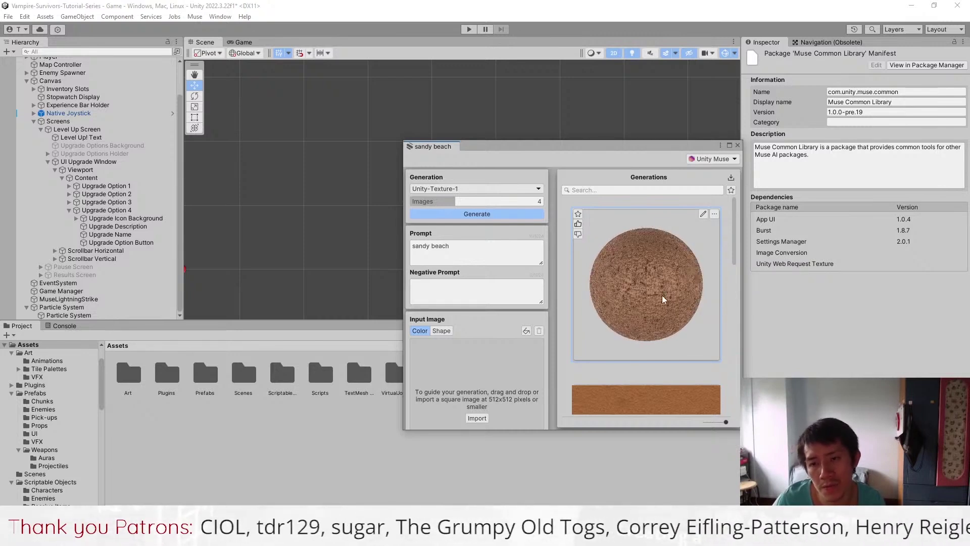
pyautogui.click(713, 216)
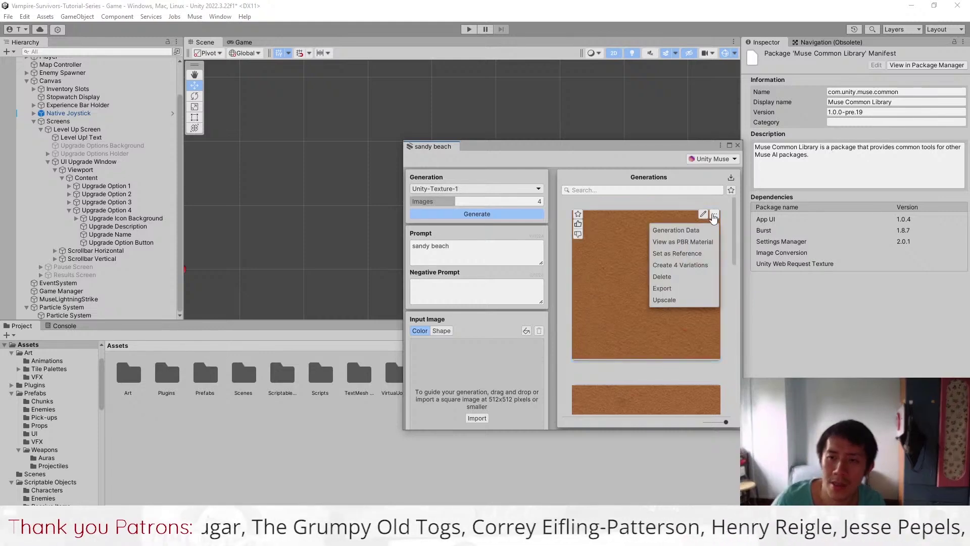
pyautogui.click(684, 289)
pyautogui.doubleClick(117, 94)
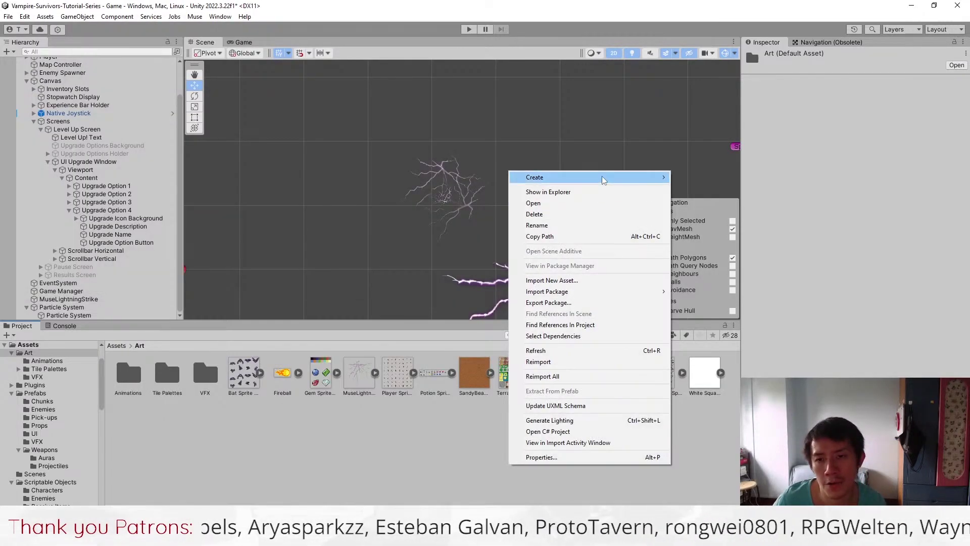
# Step: Create a plane in the scene and apply the sand material to it
pyautogui.moveTo(514, 248); pyautogui.dragTo(367, 168, button='middle')
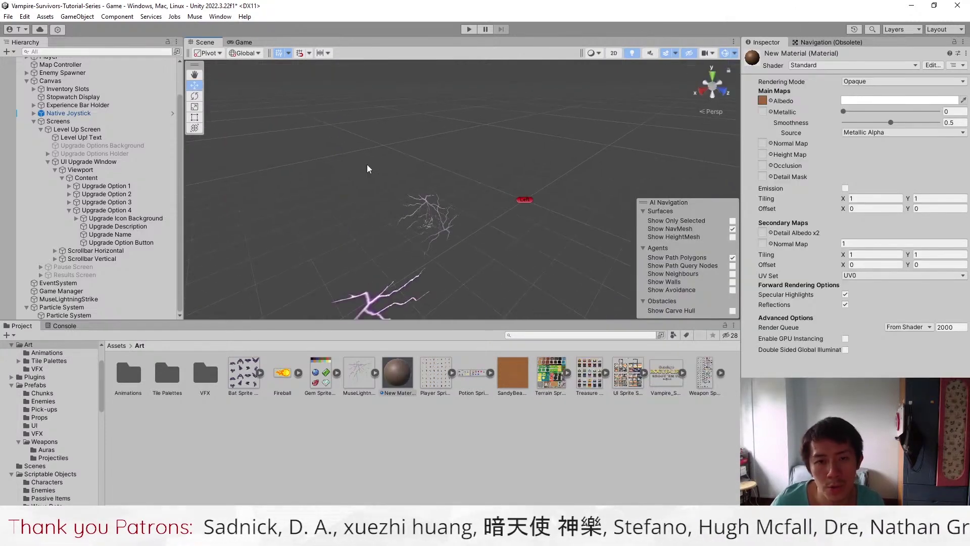
pyautogui.click(77, 16)
pyautogui.moveTo(88, 72)
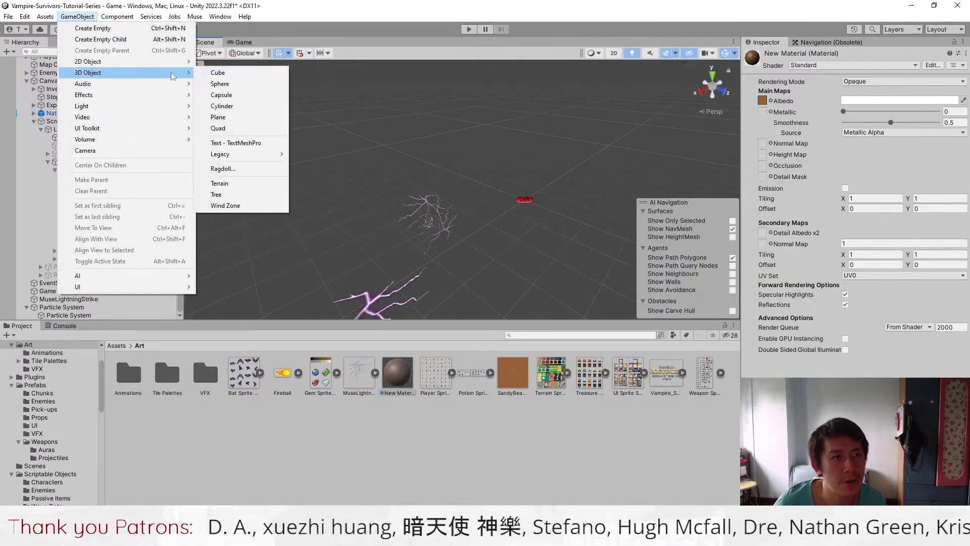
pyautogui.click(236, 118)
pyautogui.scroll(-2, 491, 183)
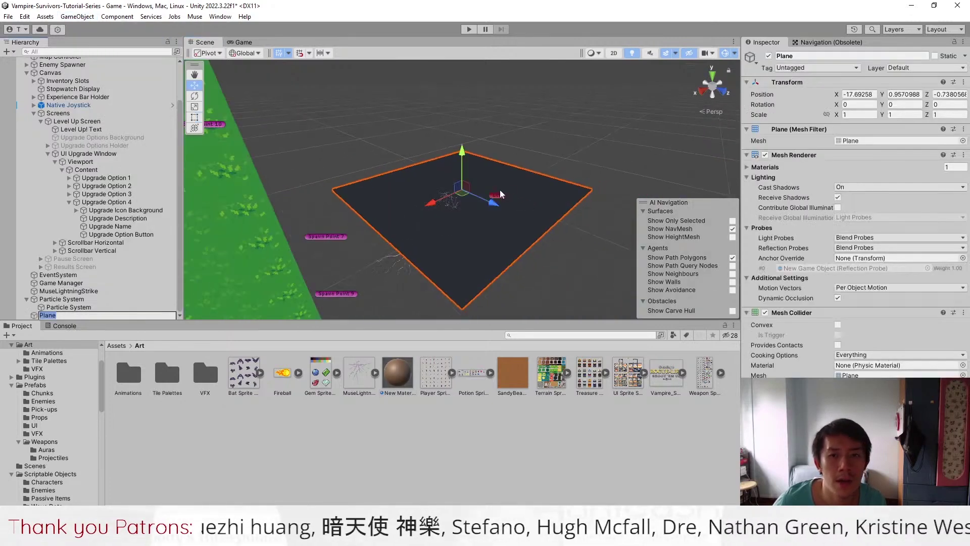
pyautogui.scroll(2, 500, 190)
pyautogui.moveTo(395, 367); pyautogui.dragTo(564, 224)
pyautogui.scroll(2, 562, 225)
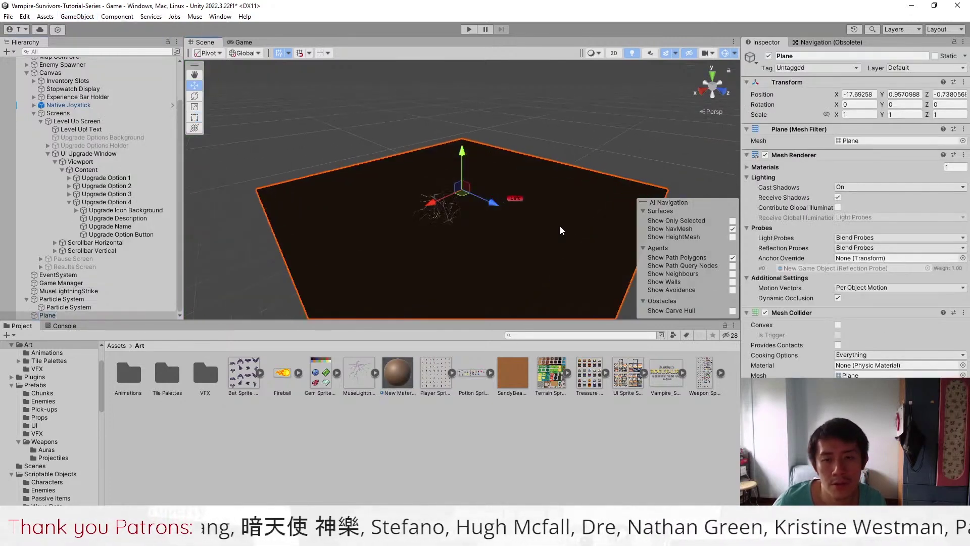
pyautogui.scroll(-1, 557, 228)
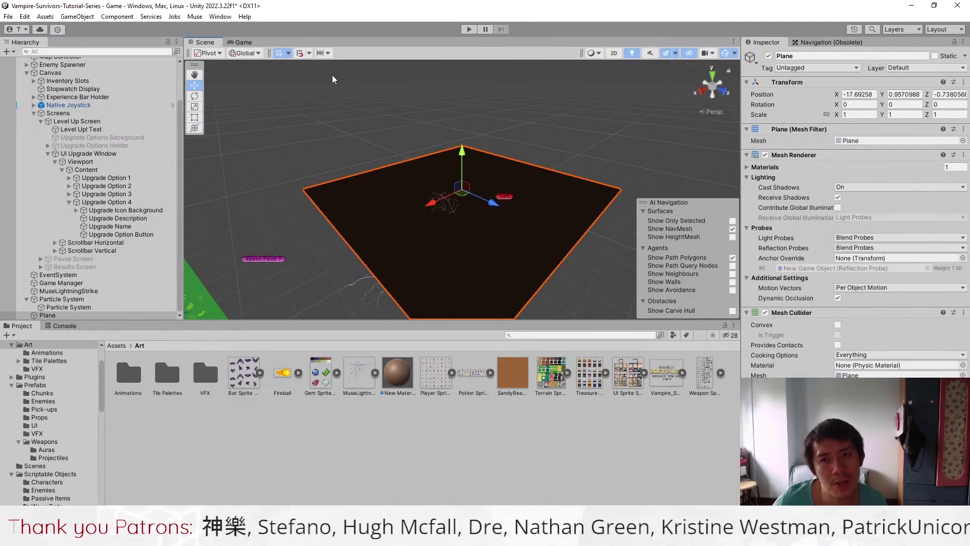
# Step: Turn off scene lighting, frame the plane, and set the sand material's Tiling X and Y to 2
pyautogui.click(631, 53)
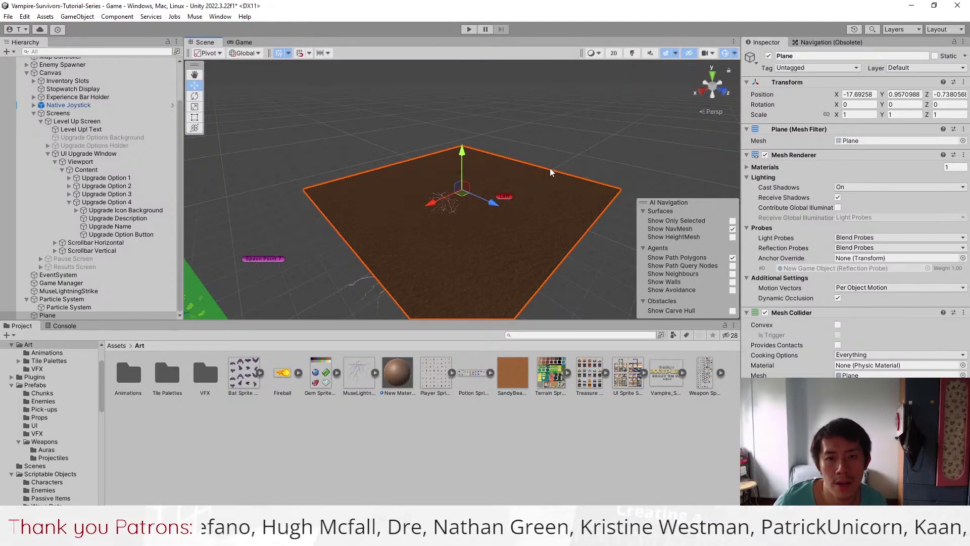
pyautogui.moveTo(550, 168); pyautogui.dragTo(575, 282, button='right')
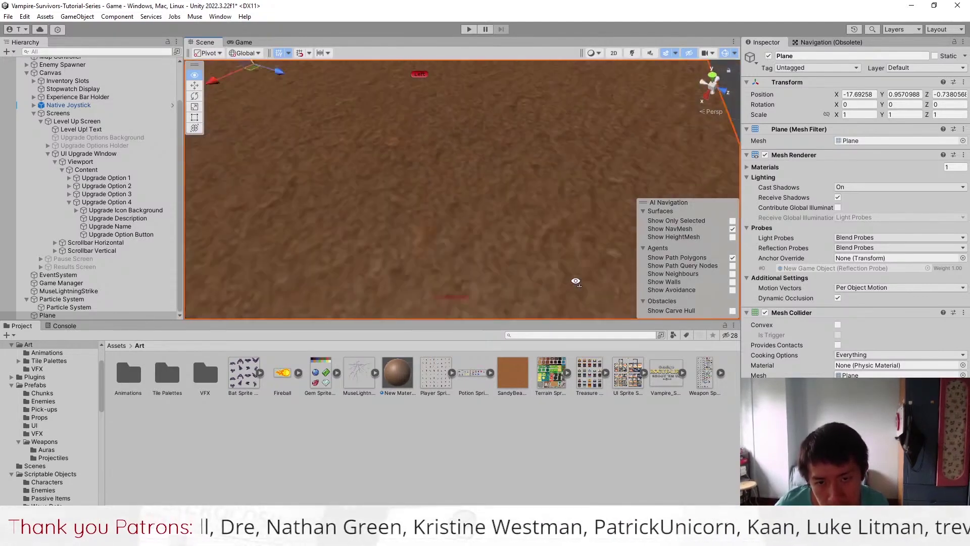
pyautogui.press('f')
pyautogui.click(398, 375)
pyautogui.click(869, 253)
pyautogui.write('2')
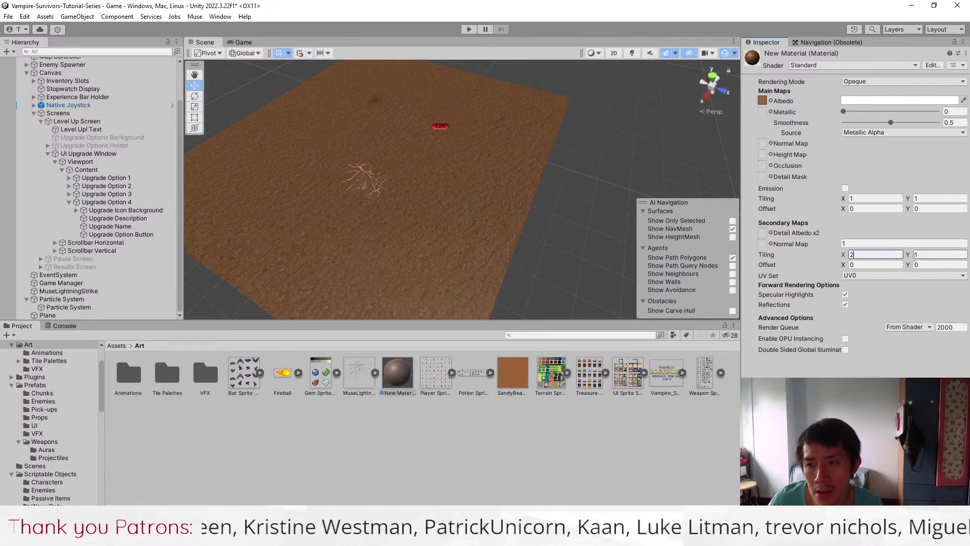
pyautogui.click(466, 259)
pyautogui.press('f')
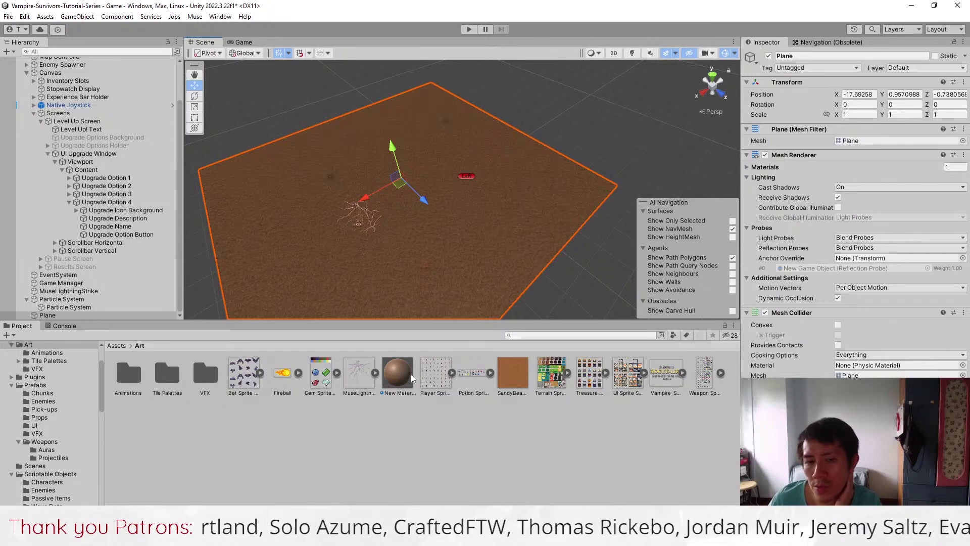
pyautogui.click(397, 376)
pyautogui.click(924, 198)
pyautogui.write('2')
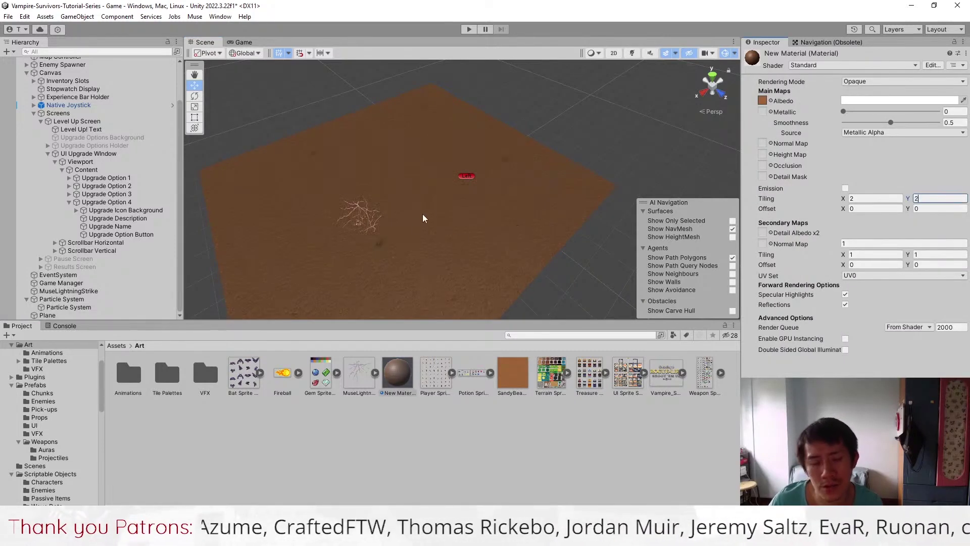
# Step: Orbit closer to the plane and lower the sand material's Smoothness to 0
pyautogui.moveTo(422, 219); pyautogui.dragTo(387, 232, button='right')
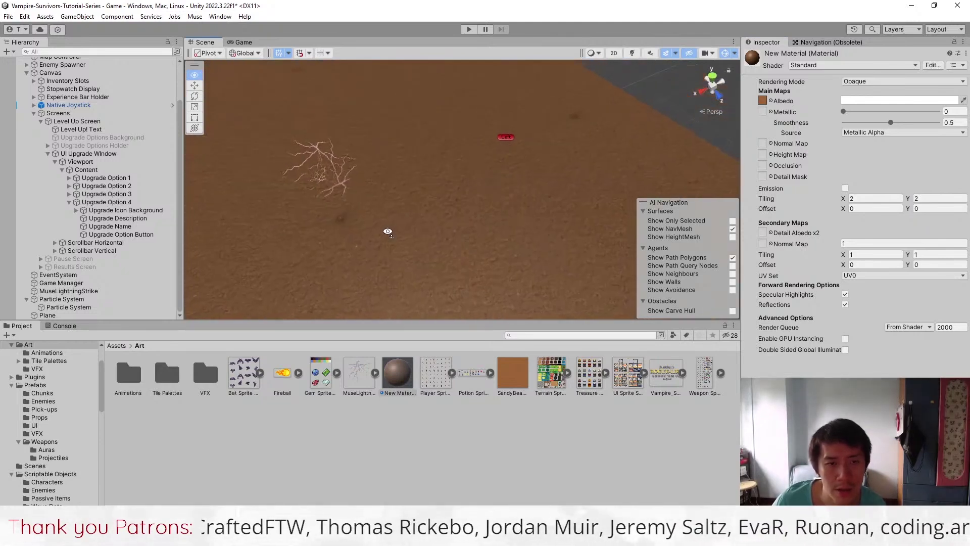
pyautogui.moveTo(407, 257); pyautogui.dragTo(435, 257, button='right')
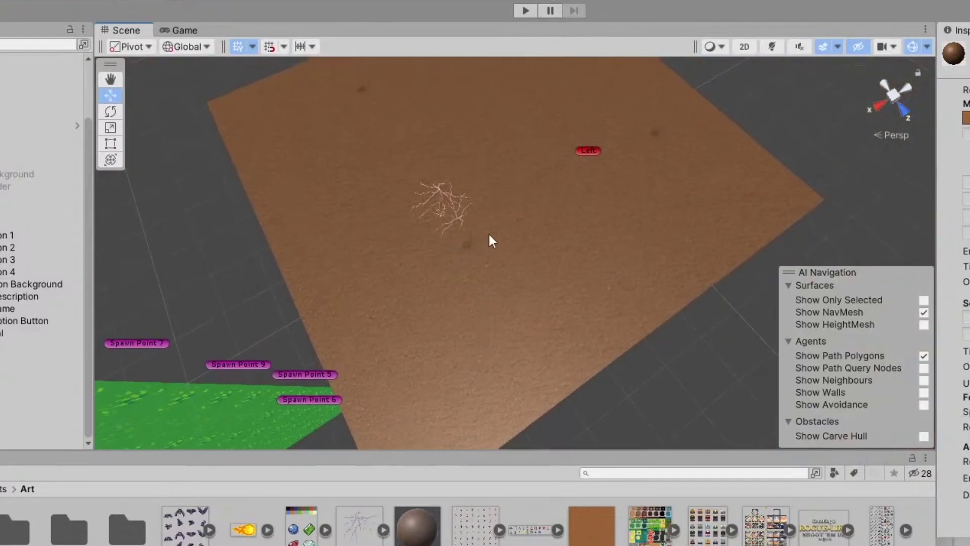
pyautogui.scroll(3, 566, 175)
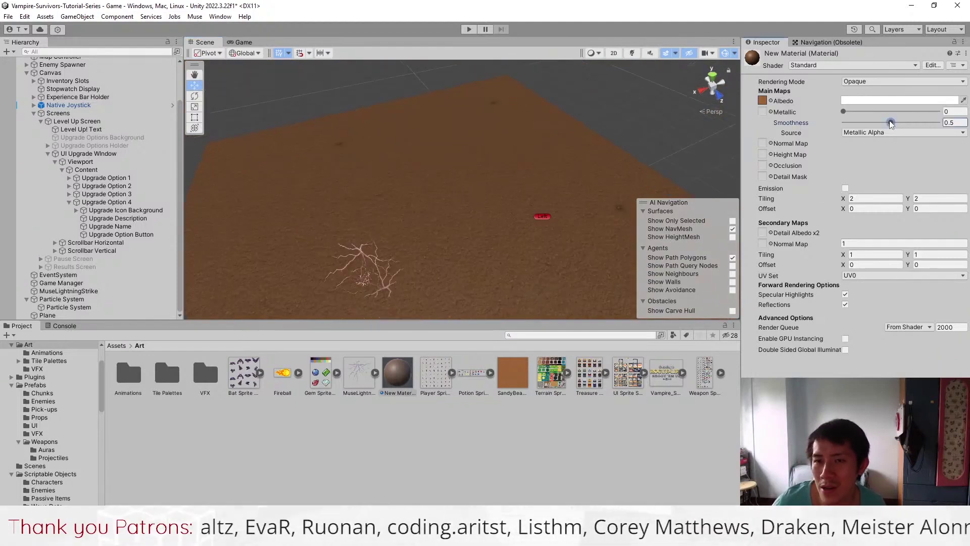
pyautogui.moveTo(891, 122); pyautogui.dragTo(854, 122)
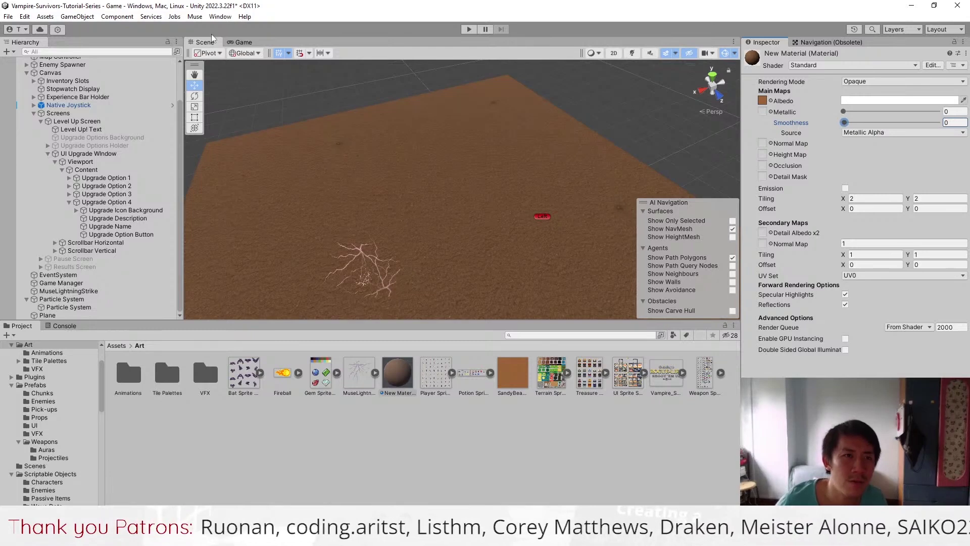
pyautogui.click(195, 16)
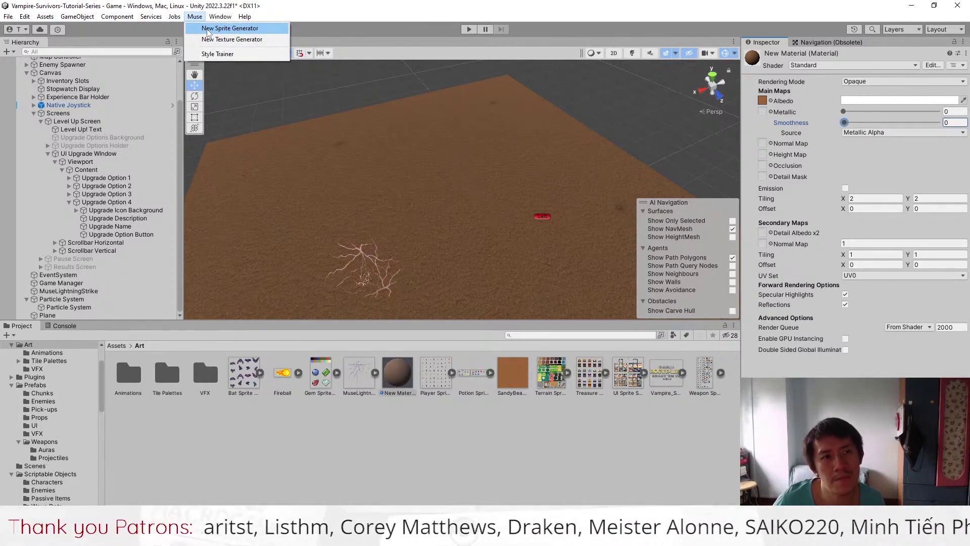
# Step: Generate 'futuristic glowing platform' textures and open actions for the green-streaked result
pyautogui.click(230, 29)
pyautogui.click(737, 145)
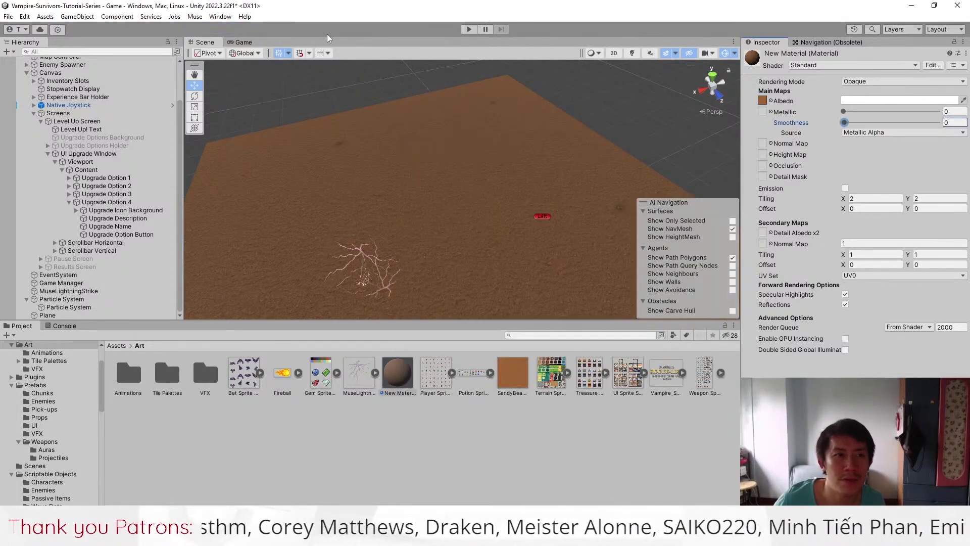
pyautogui.click(195, 16)
pyautogui.click(231, 40)
pyautogui.click(496, 250)
pyautogui.write('futuristic glowing')
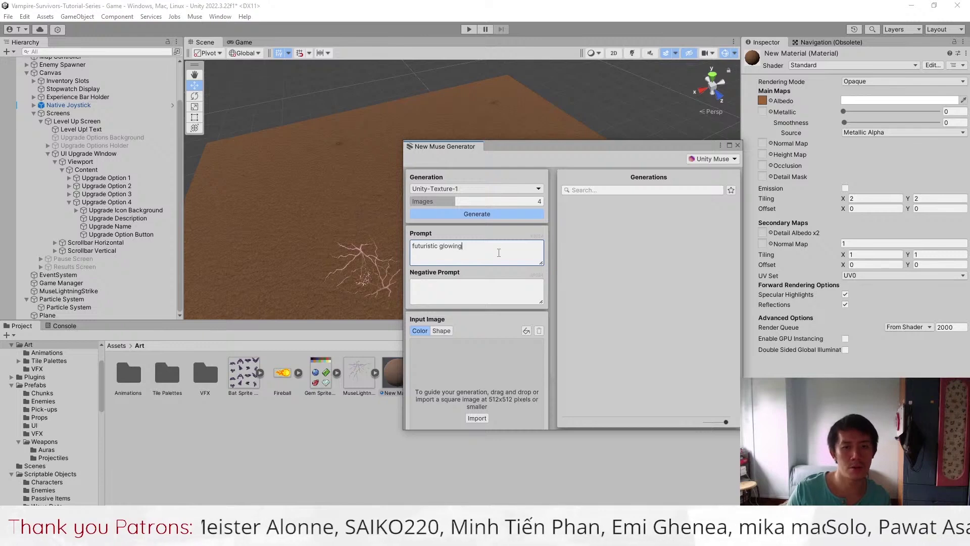
pyautogui.write(' platform')
pyautogui.press('Return')
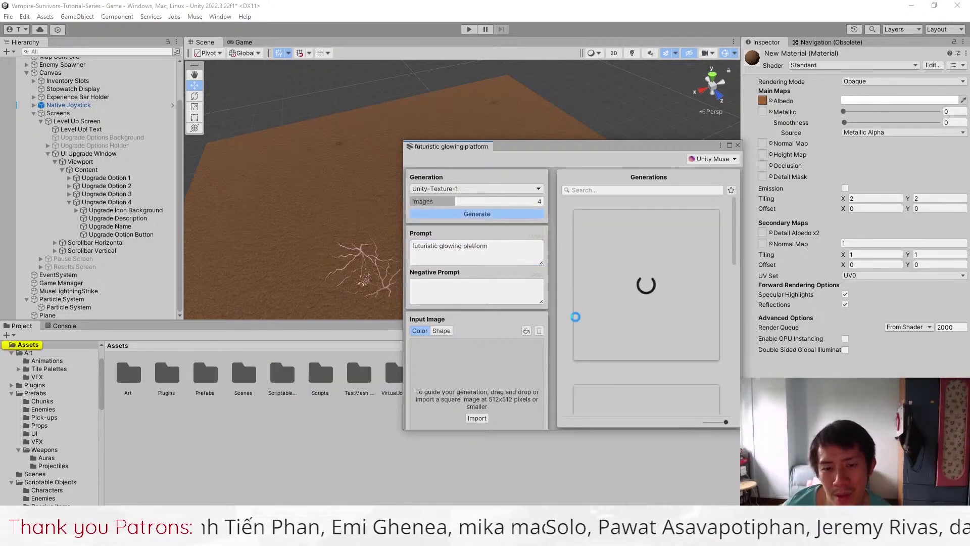
pyautogui.scroll(-3, 576, 325)
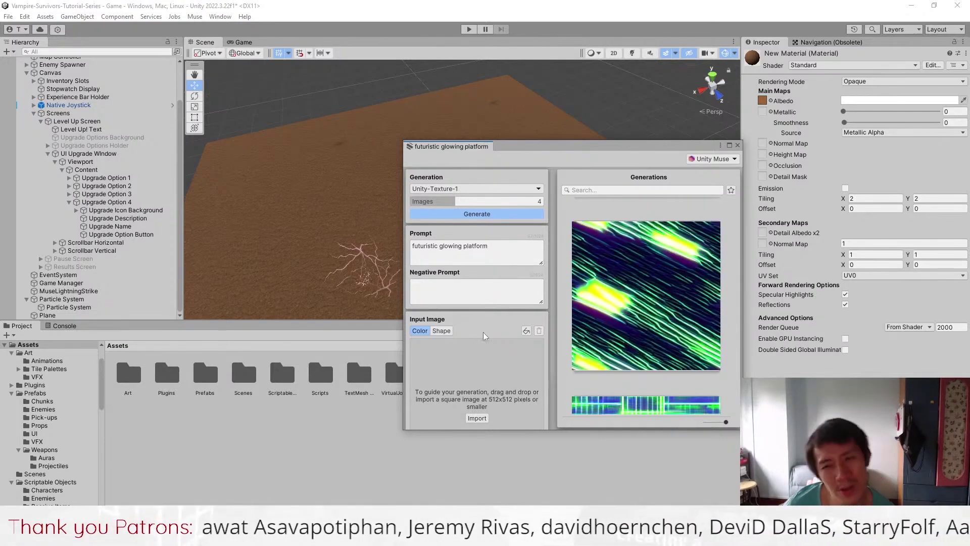
pyautogui.moveTo(646, 296)
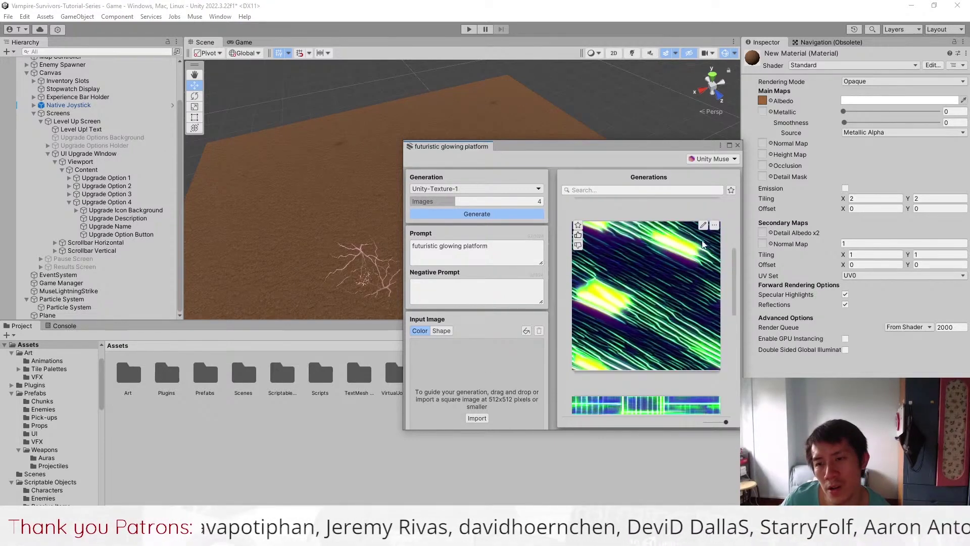
pyautogui.scroll(-5, 633, 319)
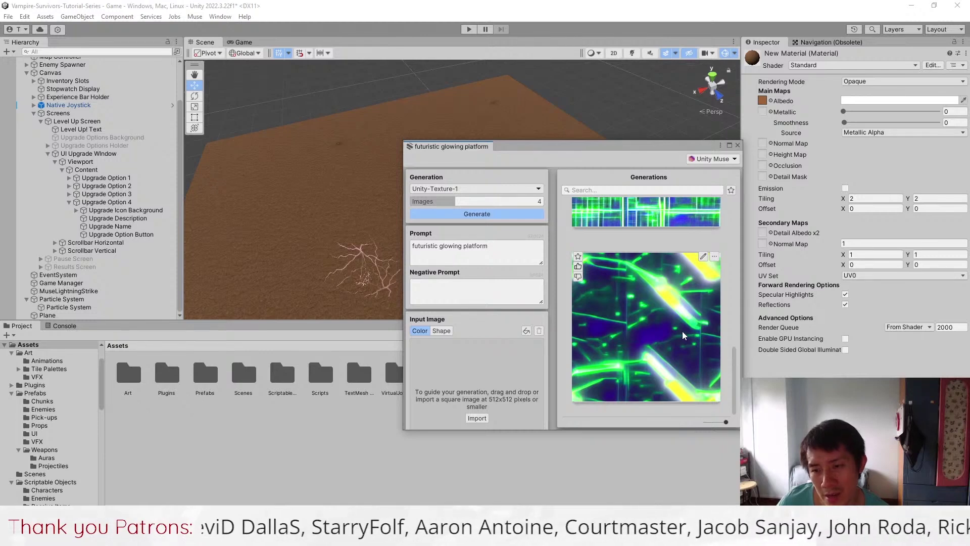
pyautogui.scroll(2, 665, 330)
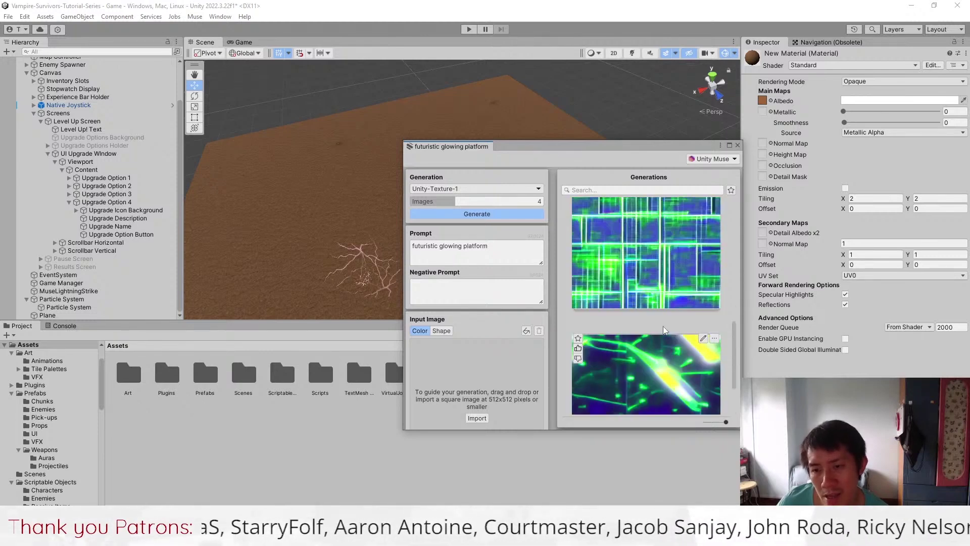
pyautogui.scroll(2, 664, 326)
pyautogui.scroll(1, 662, 304)
pyautogui.rightClick(661, 288)
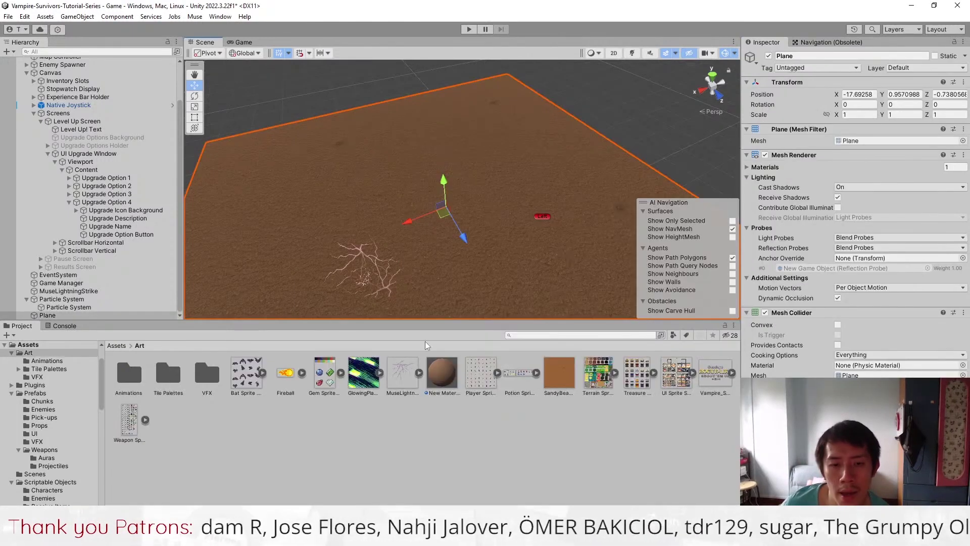
# Step: Put the GlowingPlatform texture in the plane material's Albedo slot and check its import settings
pyautogui.click(446, 380)
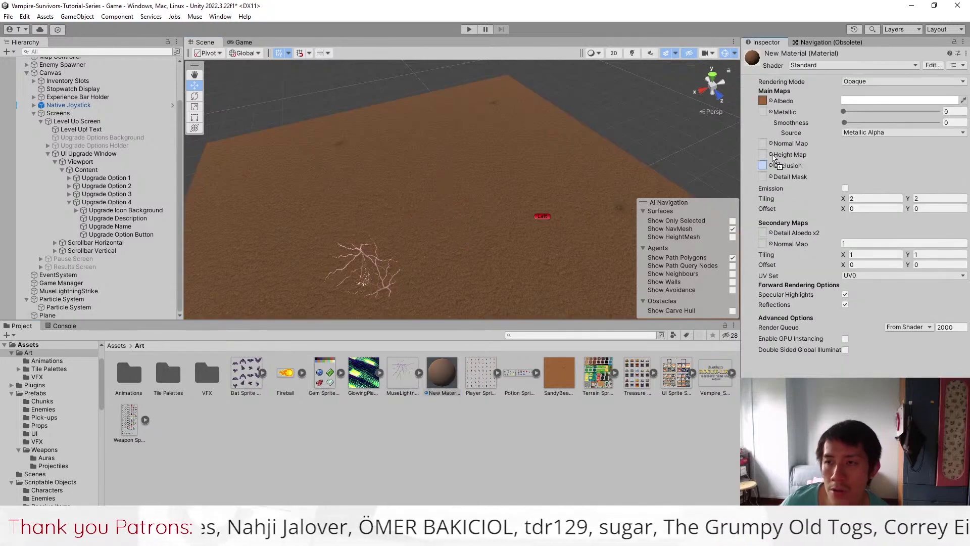
pyautogui.moveTo(764, 111); pyautogui.dragTo(762, 113)
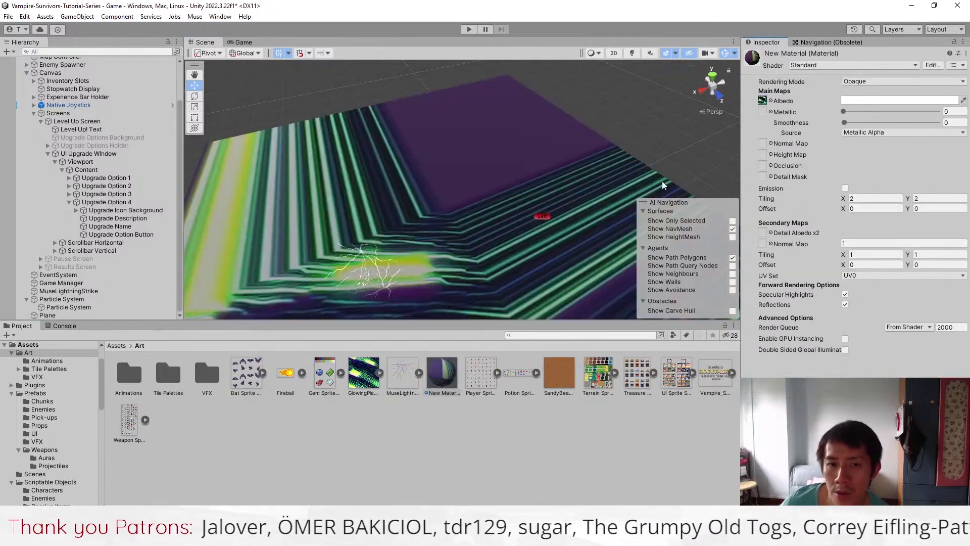
pyautogui.scroll(-3, 528, 214)
pyautogui.scroll(-3, 523, 221)
pyautogui.scroll(-2, 520, 237)
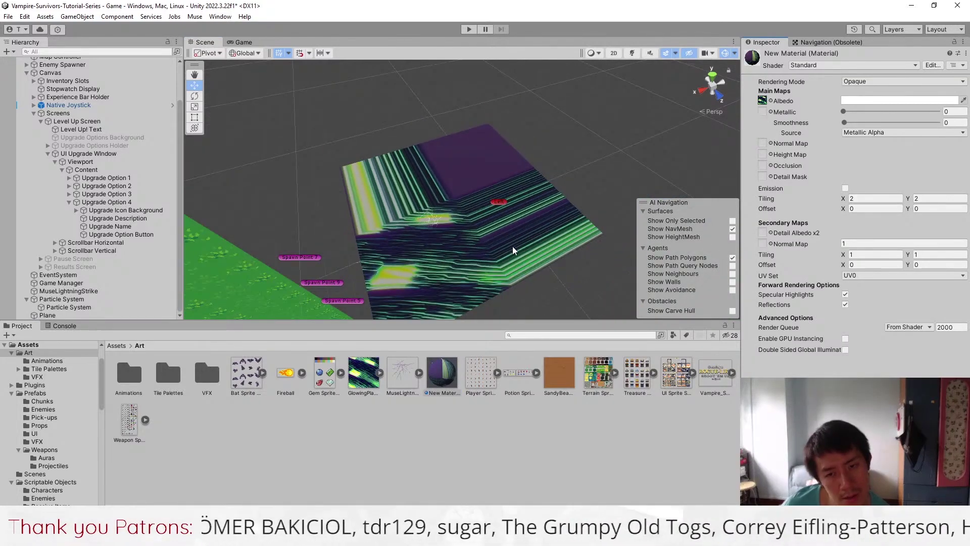
pyautogui.click(363, 373)
pyautogui.scroll(5, 455, 227)
pyautogui.moveTo(455, 228)
pyautogui.mouseDown(button='right')
pyautogui.moveTo(431, 240)
pyautogui.moveTo(458, 213)
pyautogui.moveTo(398, 270)
pyautogui.mouseUp(button='right')
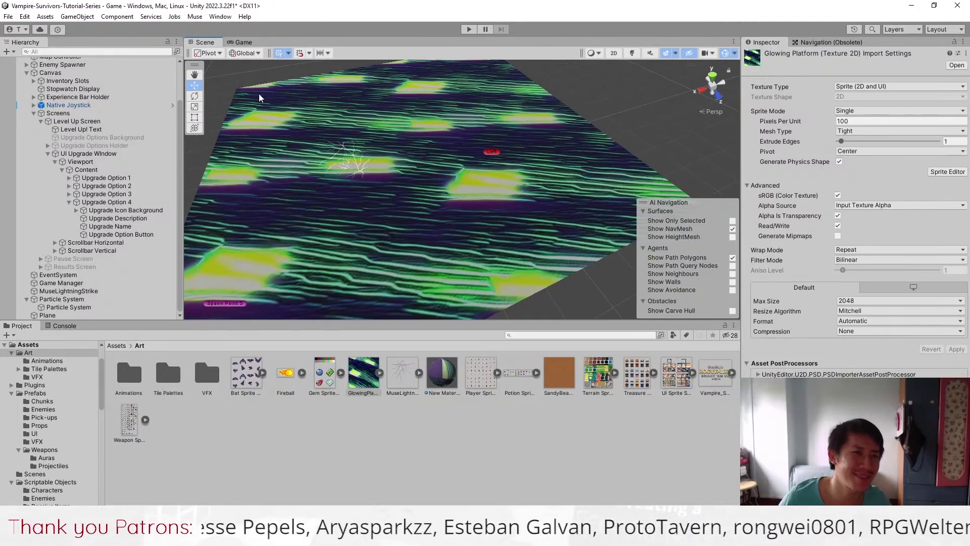
pyautogui.click(450, 374)
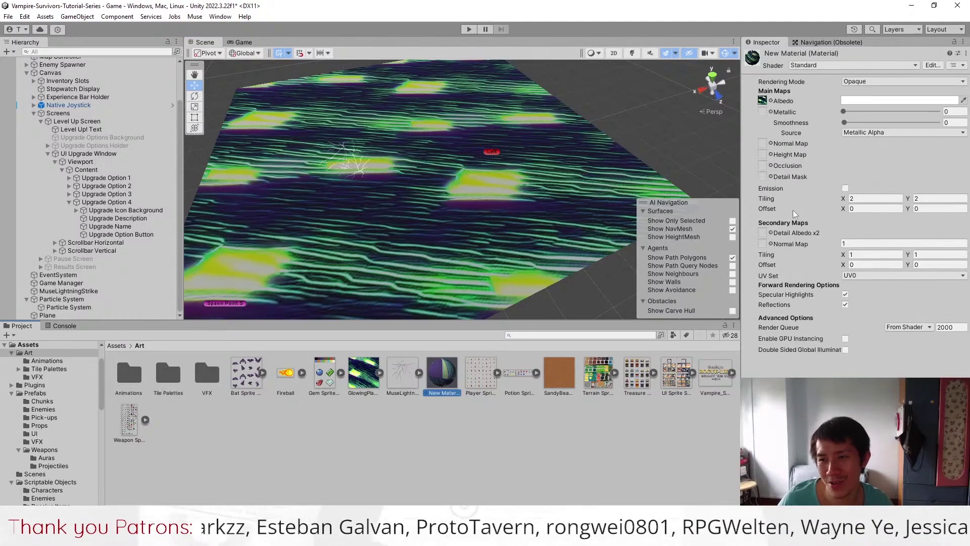
pyautogui.click(220, 16)
pyautogui.click(196, 16)
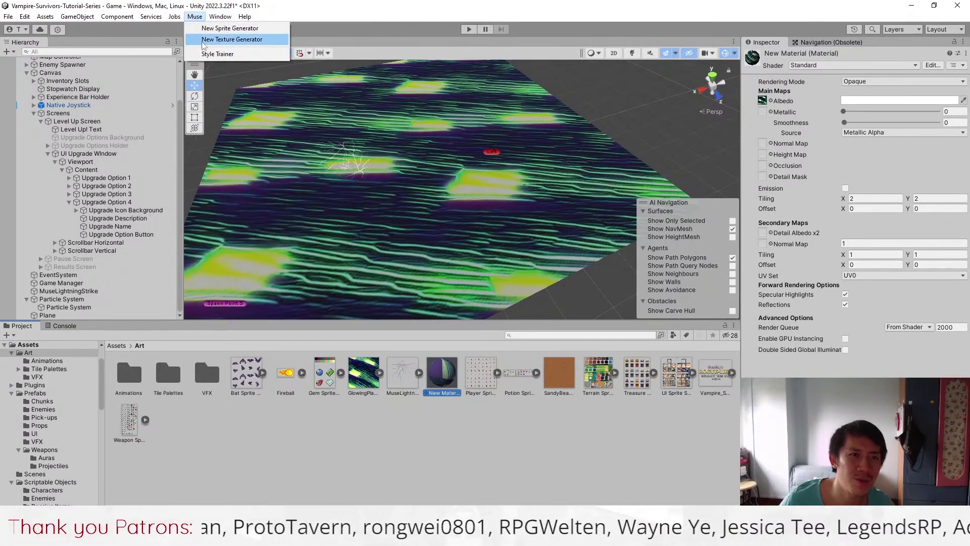
# Step: Generate 'grass and dirt blend', set texture type to Default, and apply GrassDirt to the material
pyautogui.click(231, 39)
pyautogui.click(504, 251)
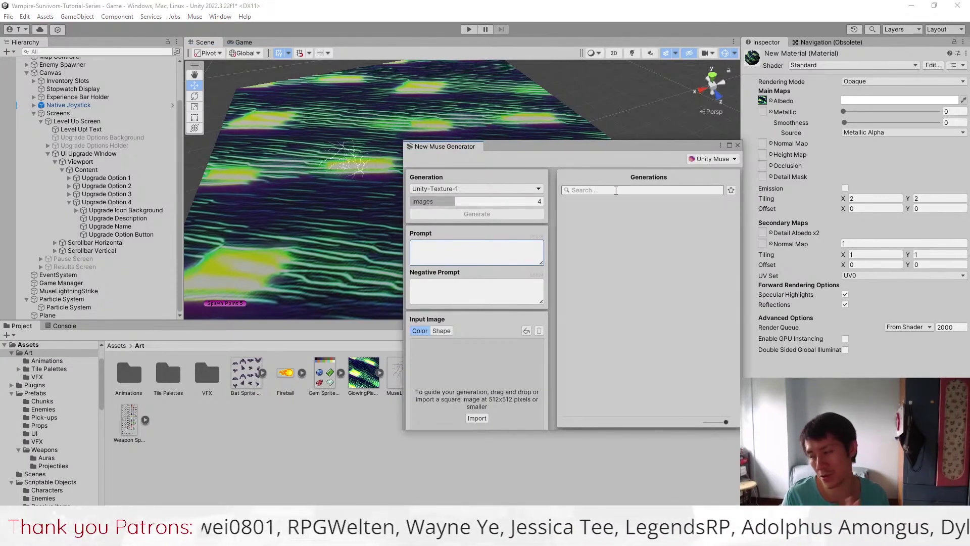
pyautogui.write('grass and dirt blend')
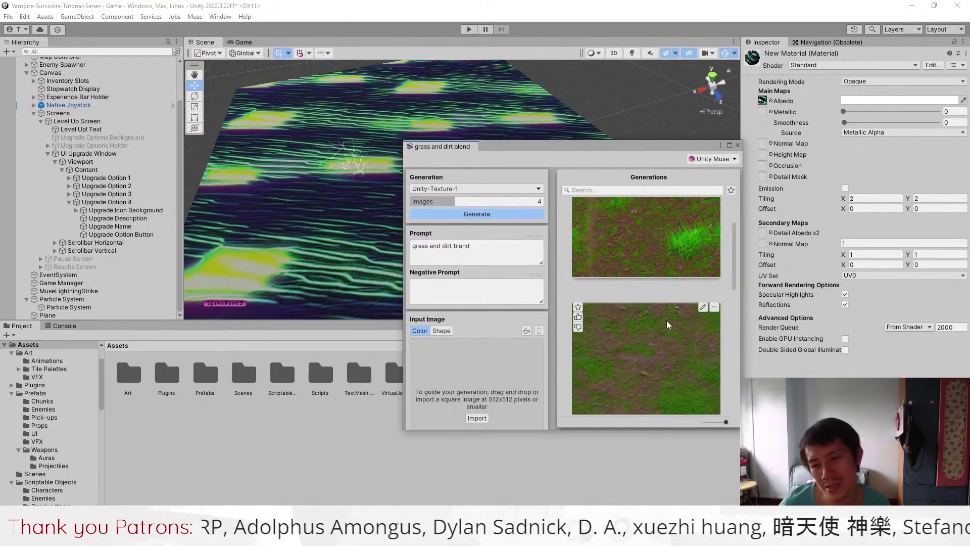
pyautogui.scroll(-3, 665, 330)
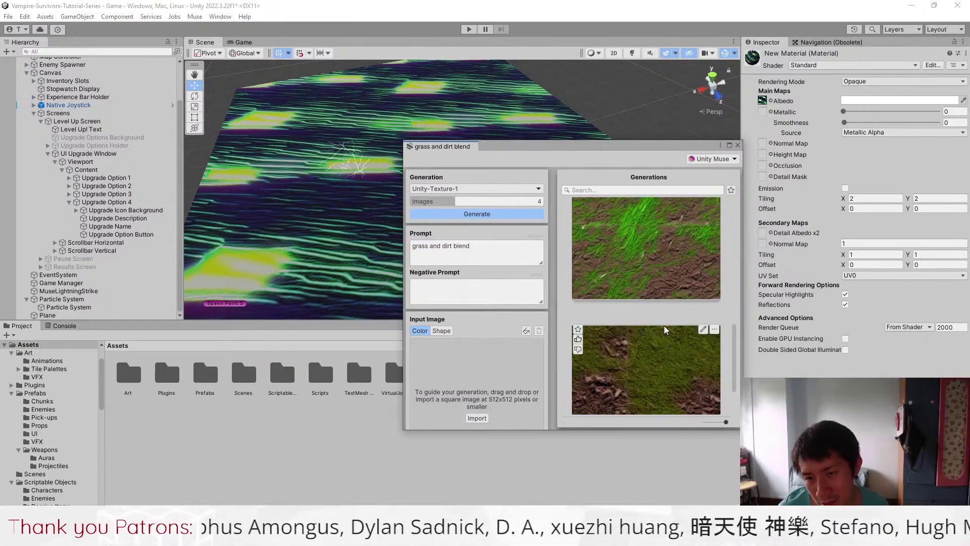
pyautogui.scroll(5, 665, 330)
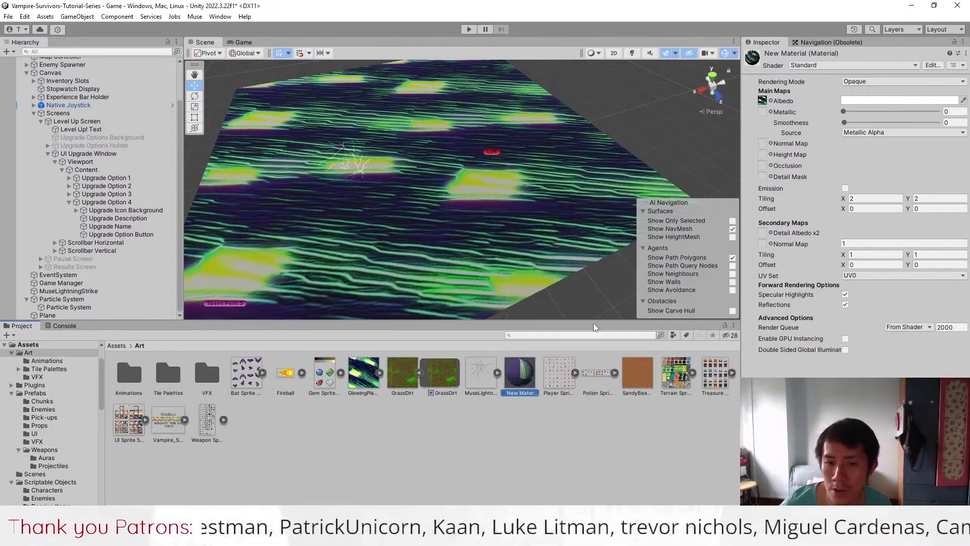
pyautogui.click(363, 376)
pyautogui.click(864, 87)
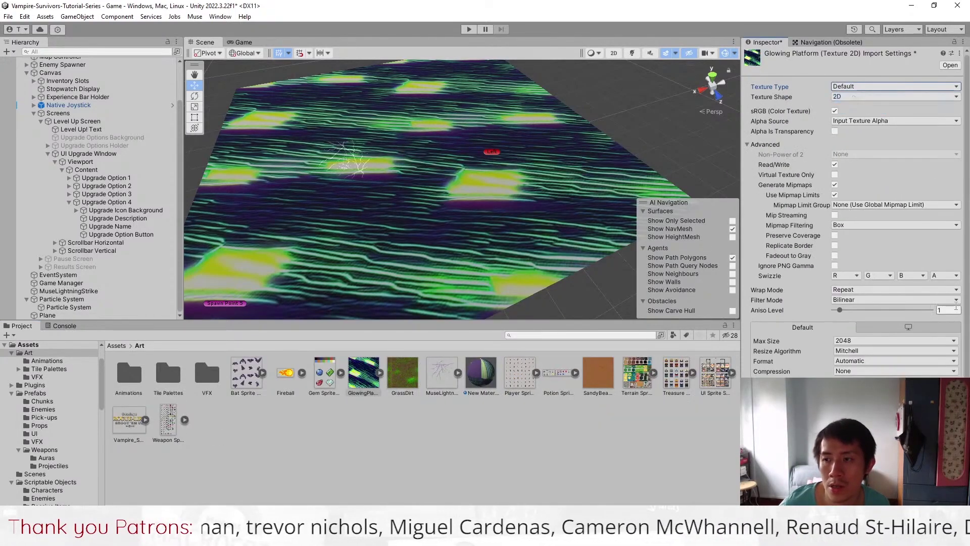
pyautogui.click(481, 374)
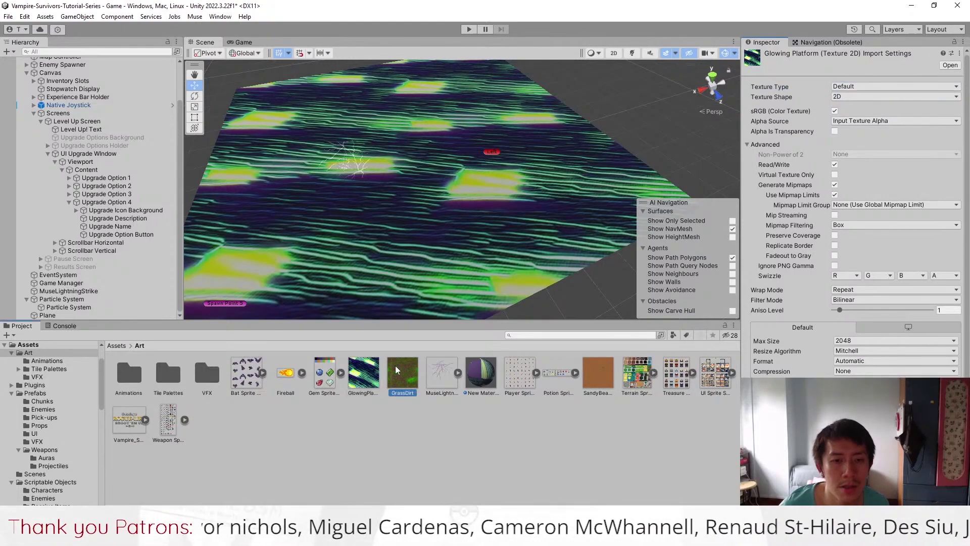
pyautogui.moveTo(410, 374); pyautogui.dragTo(763, 100)
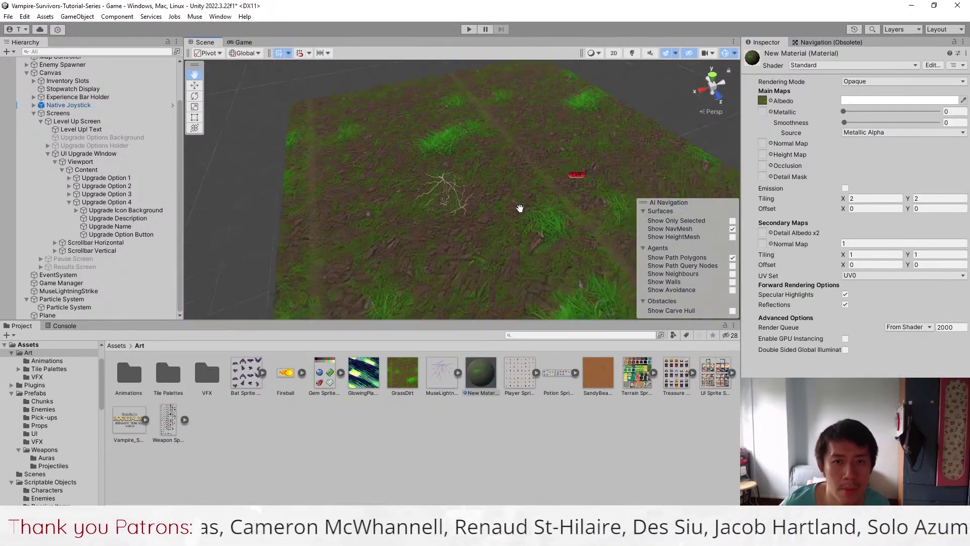
pyautogui.scroll(-3, 575, 195)
pyautogui.scroll(-3, 520, 196)
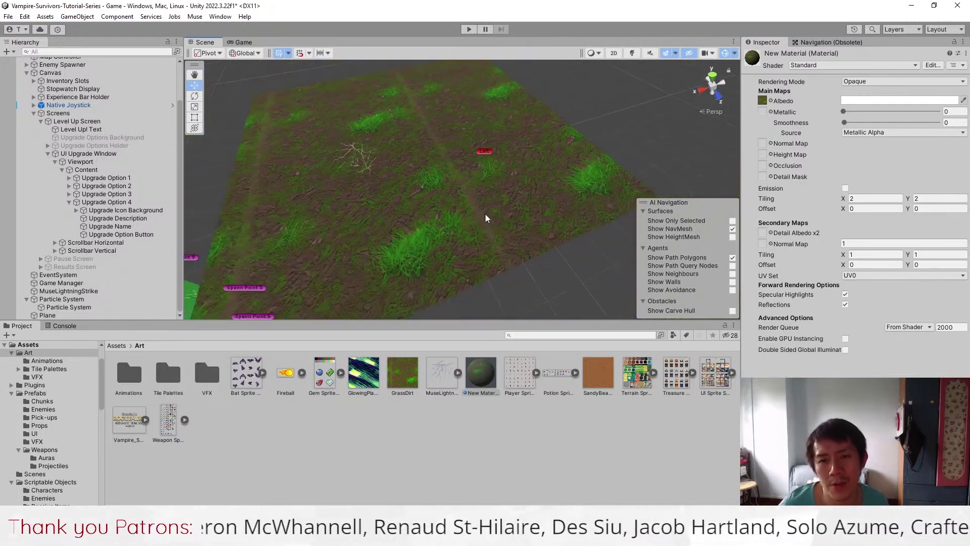
pyautogui.click(477, 372)
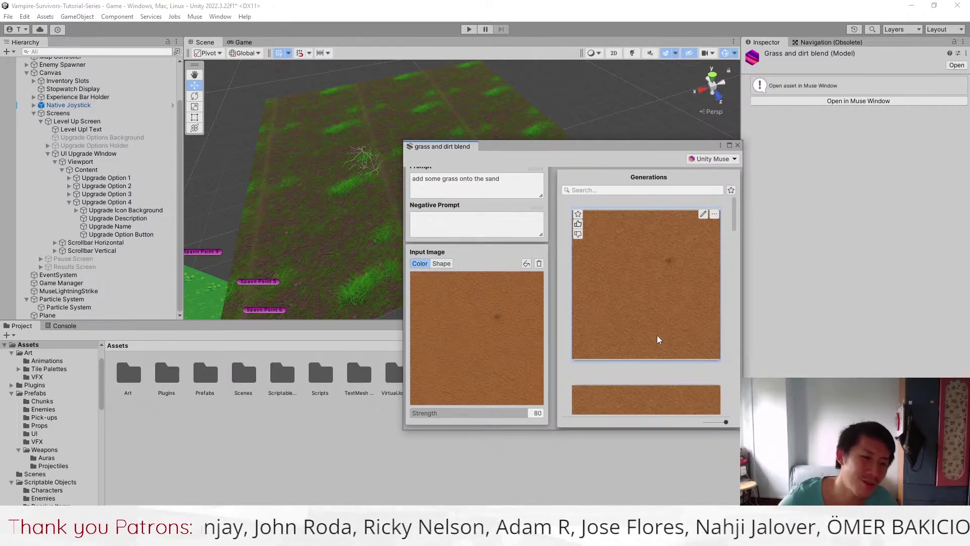
pyautogui.scroll(2, 508, 256)
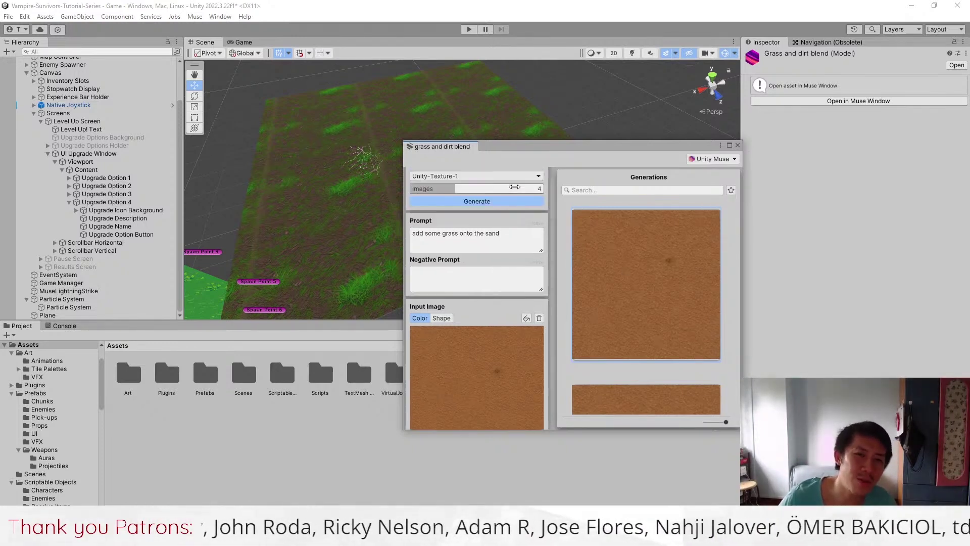
# Step: Close the Muse texture generator window
pyautogui.click(737, 145)
# Step: Search Google Images for 'sandy beach texture' and open a pale Freepik sand photo
pyautogui.hotkey('alt', 'Tab')
pyautogui.click(827, 8)
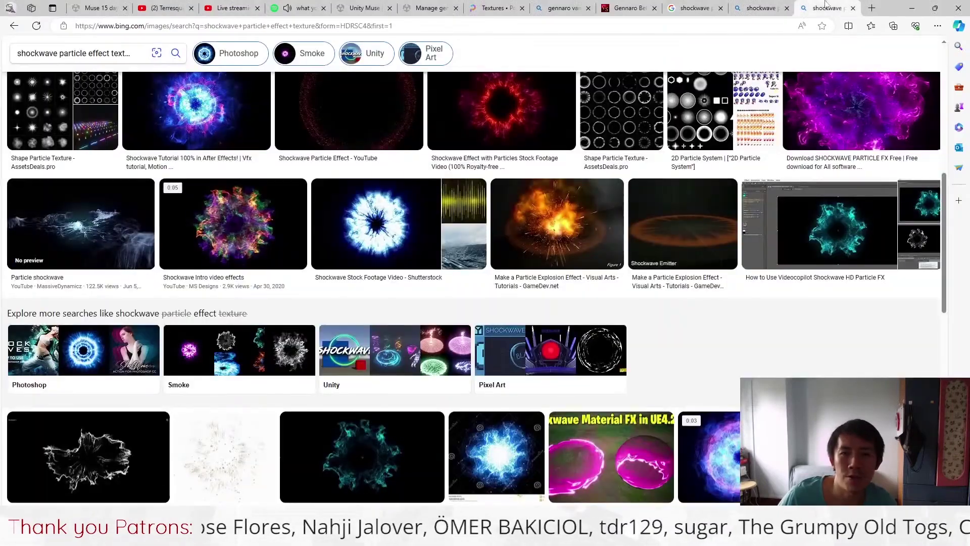
pyautogui.scroll(10, 784, 38)
pyautogui.click(580, 27)
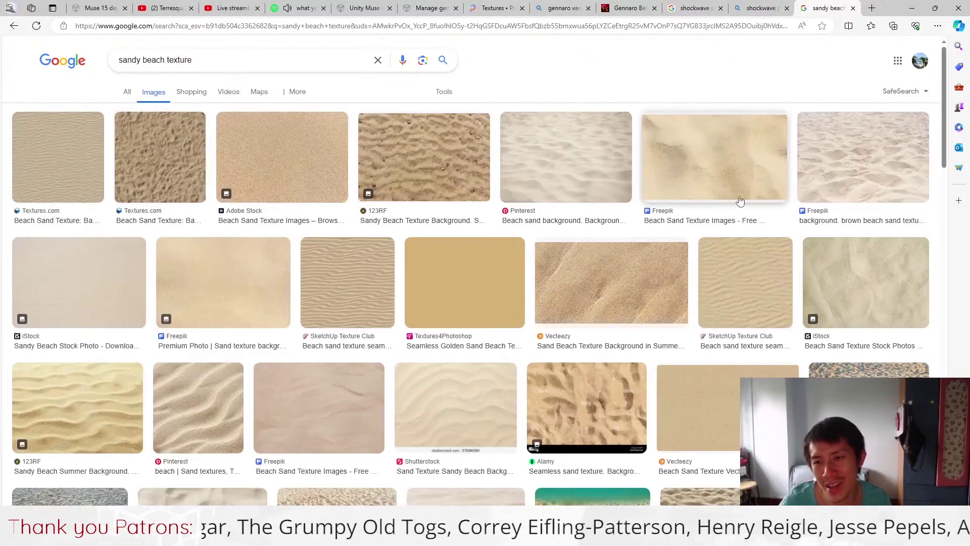
pyautogui.scroll(-4, 762, 372)
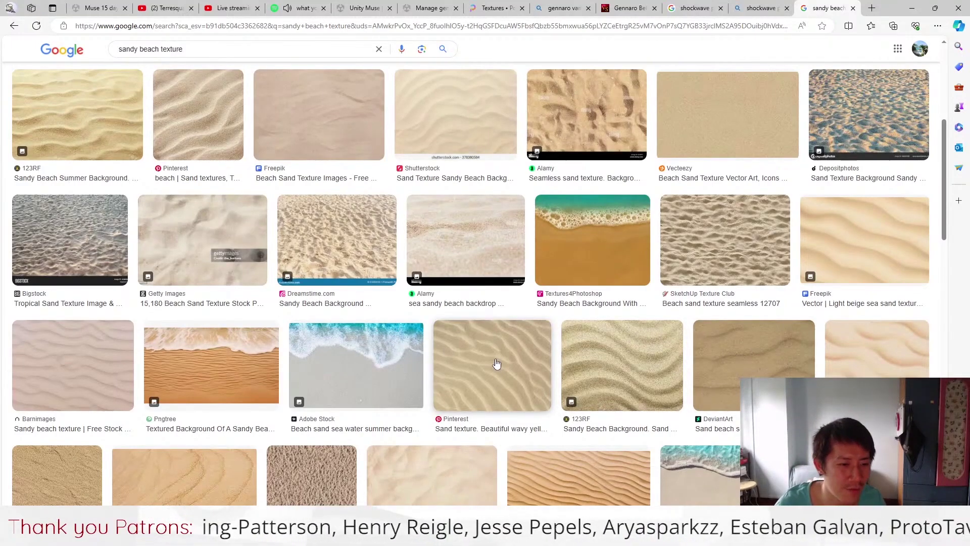
pyautogui.scroll(-3, 496, 365)
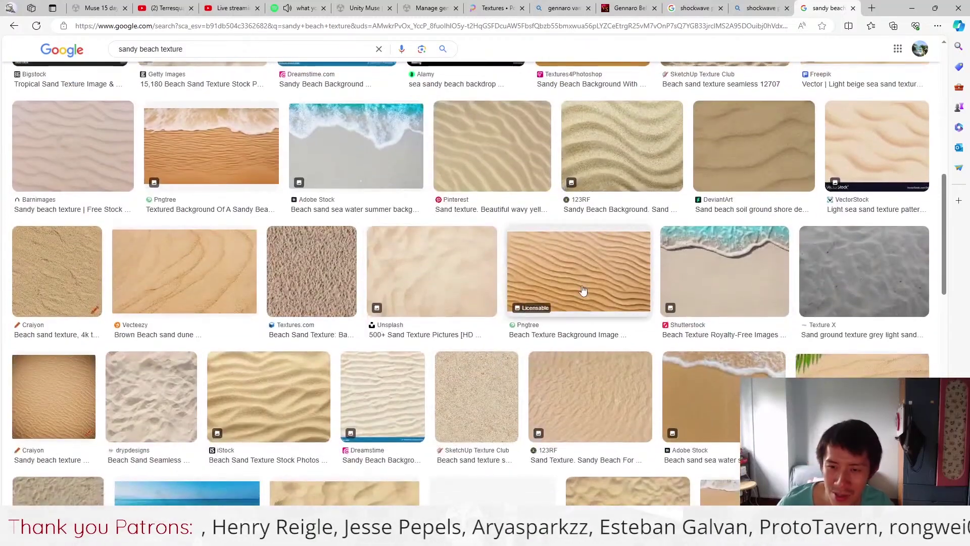
pyautogui.scroll(2, 630, 273)
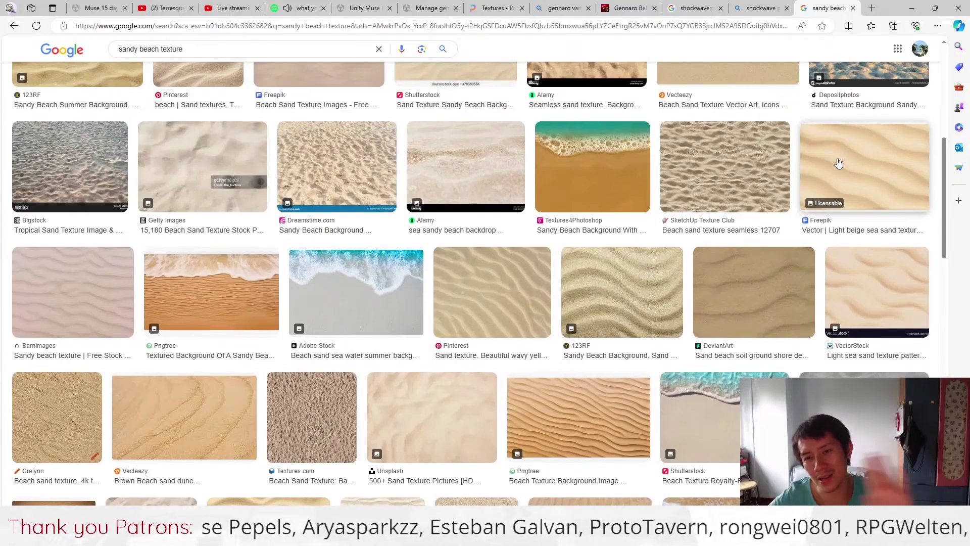
pyautogui.scroll(3, 839, 163)
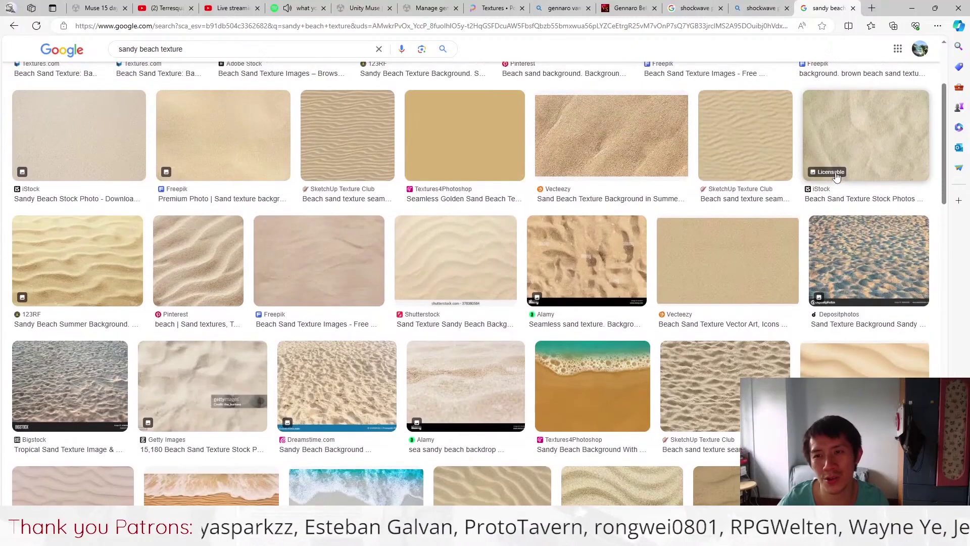
pyautogui.scroll(2, 639, 133)
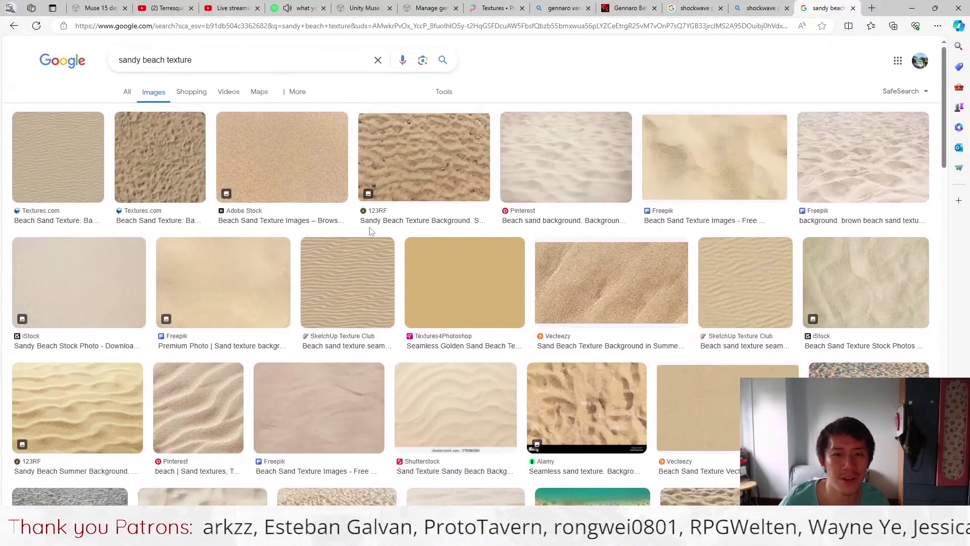
pyautogui.click(705, 174)
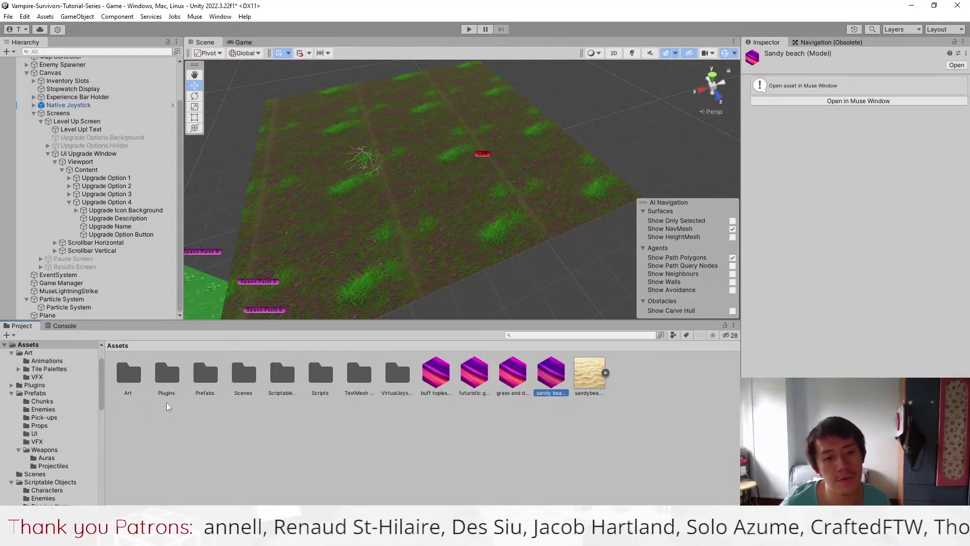
# Step: Tile the downloaded sandybeach photo on the plane, then swap in Muse's brown SandyBeach texture
pyautogui.doubleClick(129, 373)
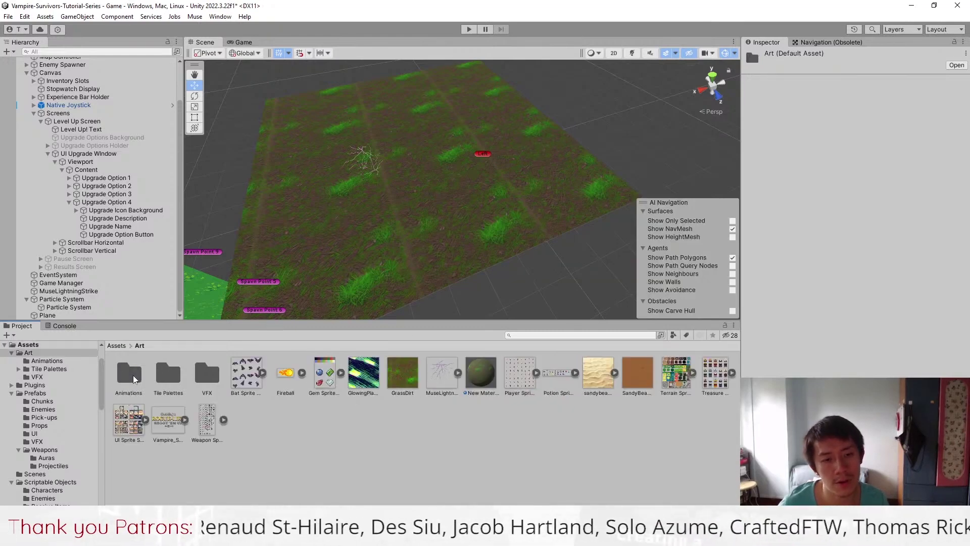
pyautogui.moveTo(598, 373); pyautogui.dragTo(459, 184)
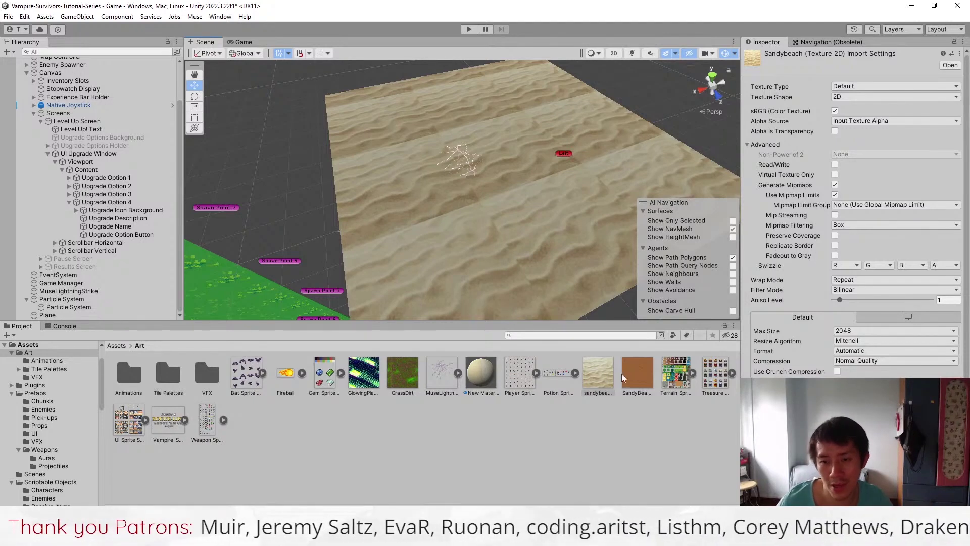
pyautogui.moveTo(598, 373); pyautogui.dragTo(629, 332)
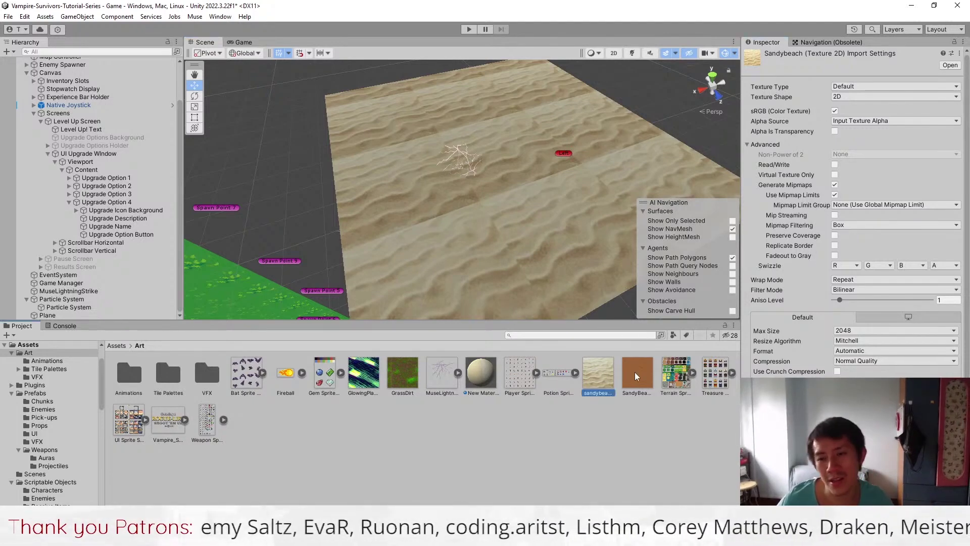
pyautogui.hotkey('ctrl', 'z')
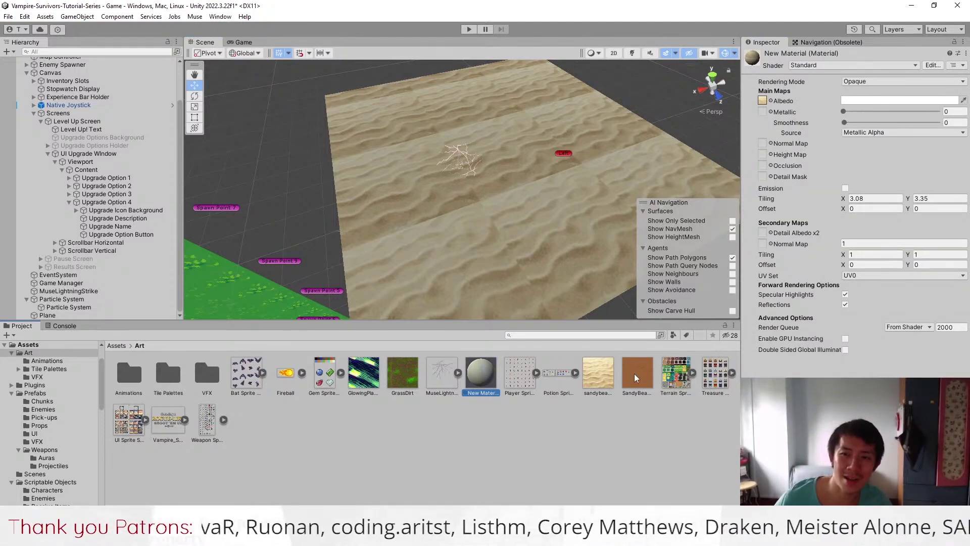
pyautogui.moveTo(767, 106); pyautogui.dragTo(768, 97)
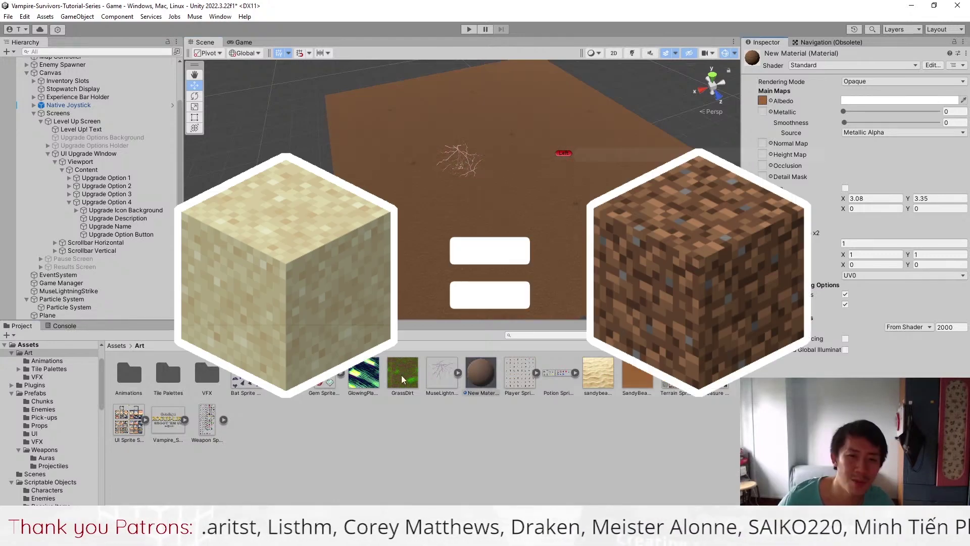
# Step: Set the New Material's albedo to Muse's GrassDirt texture
pyautogui.moveTo(402, 375); pyautogui.dragTo(452, 214)
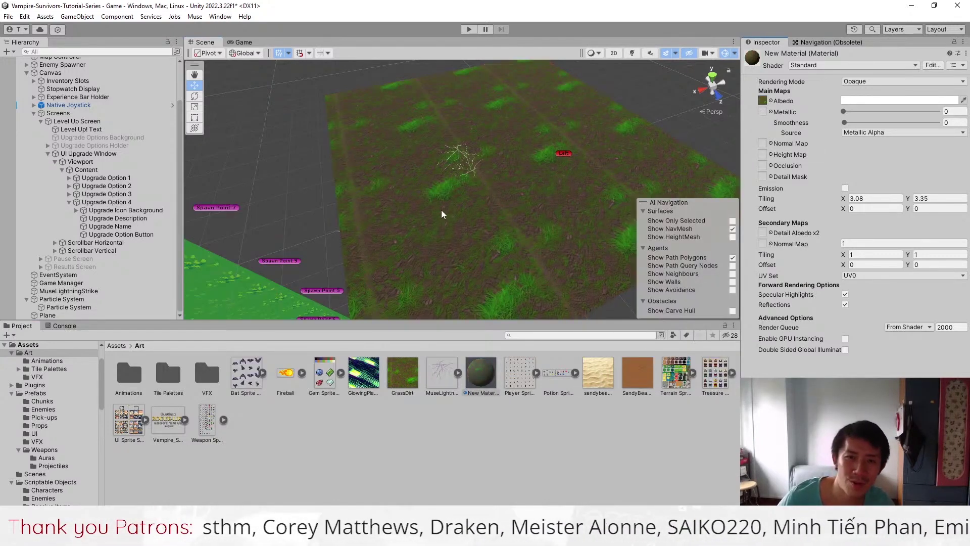